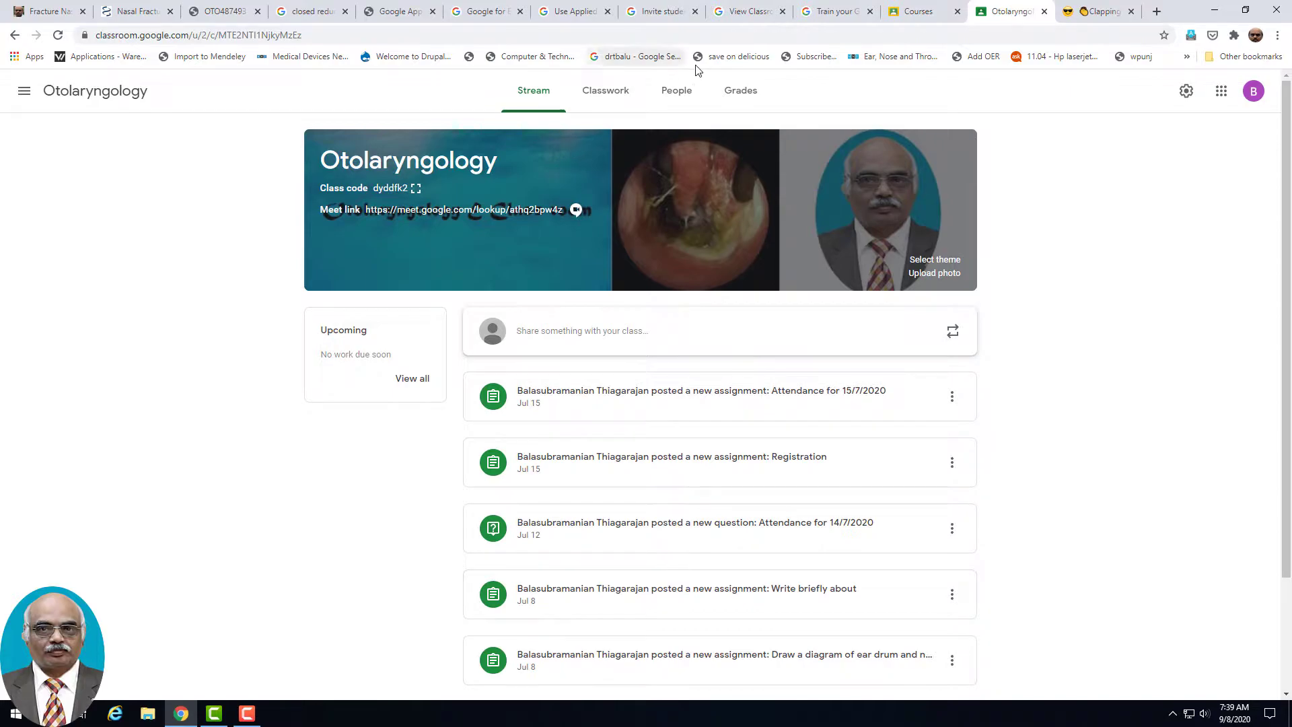
Open the Otolaryngology class's Classwork page and add a topic named Laryngology.
click(599, 103)
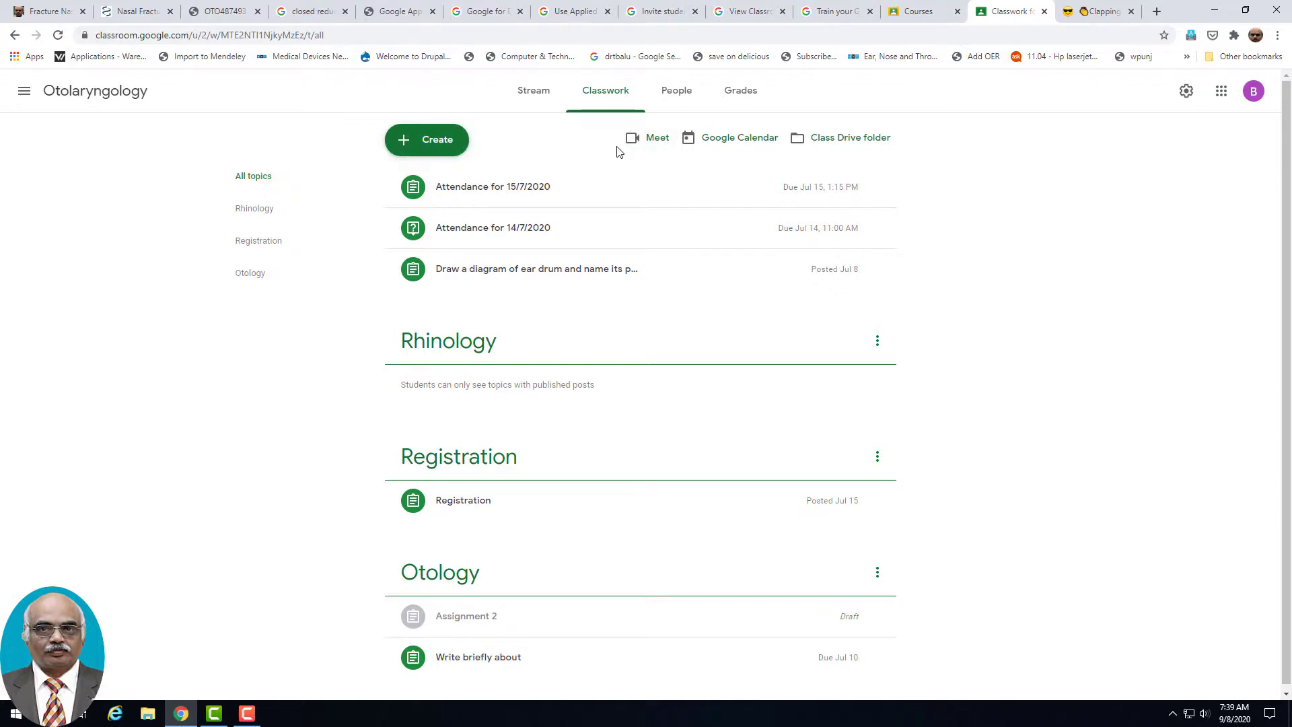
key(super+plus)
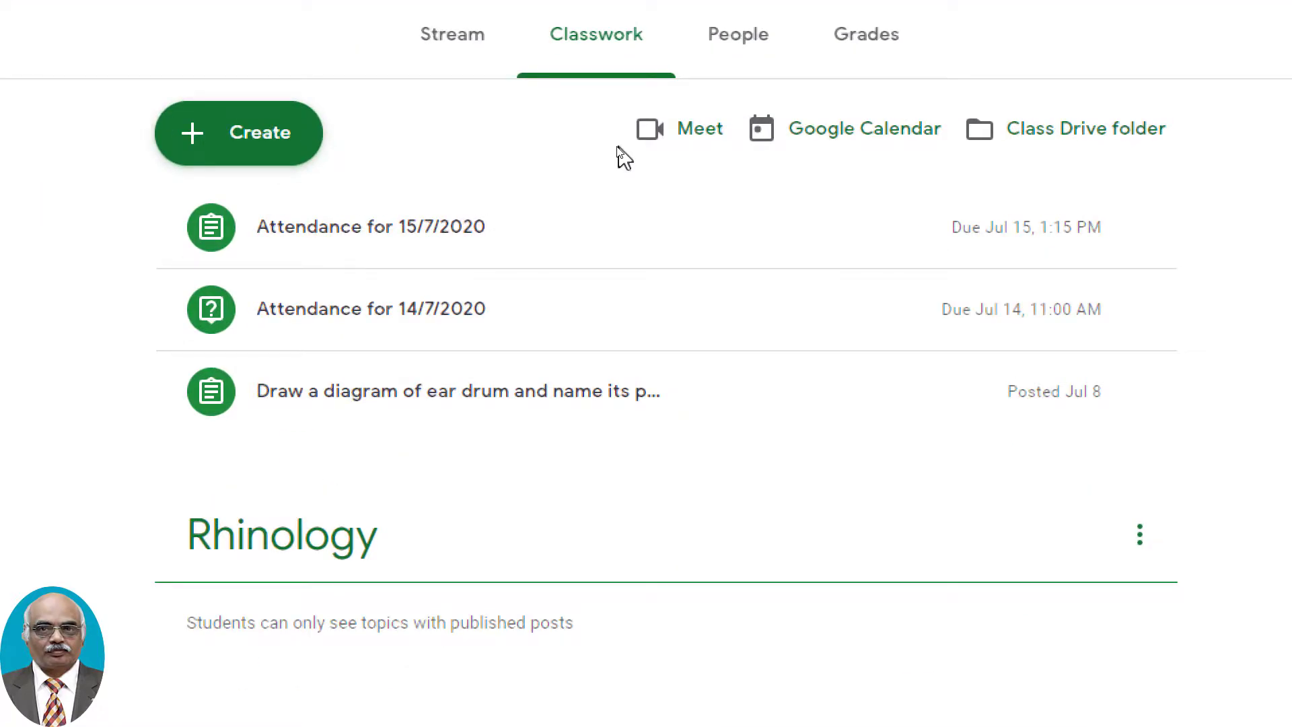
key(super+plus)
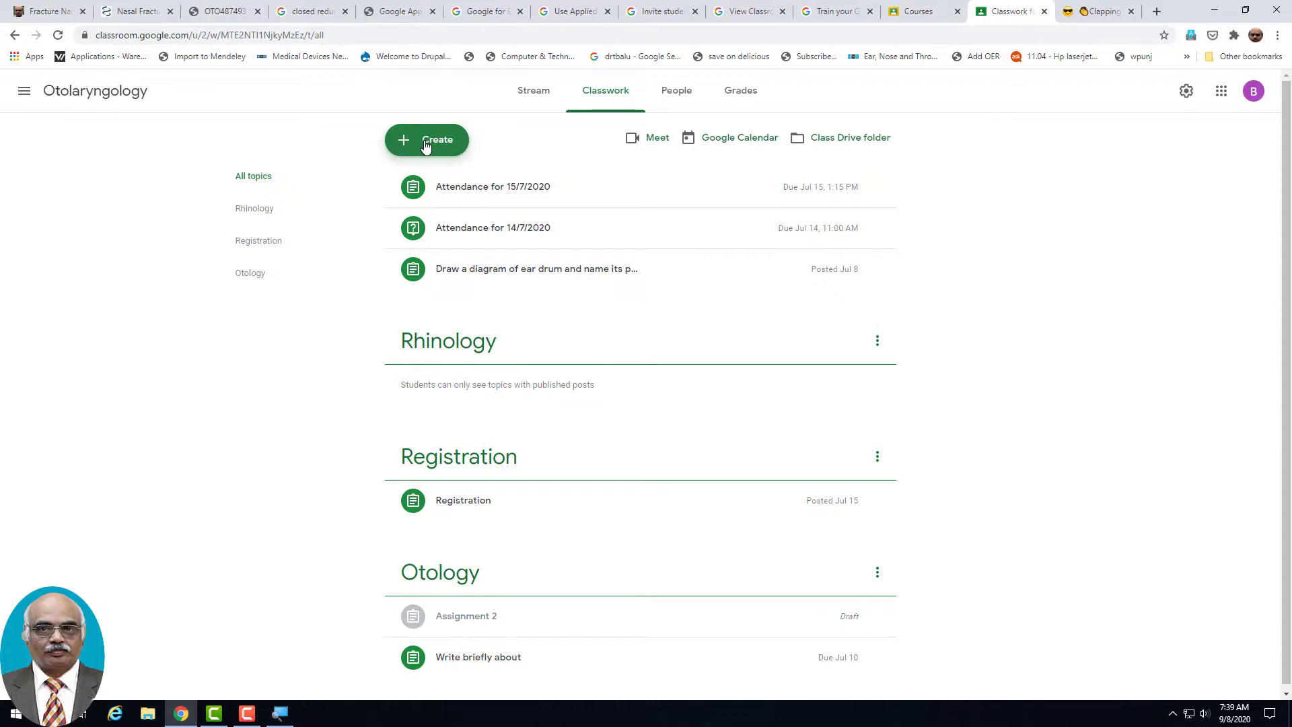
click(426, 147)
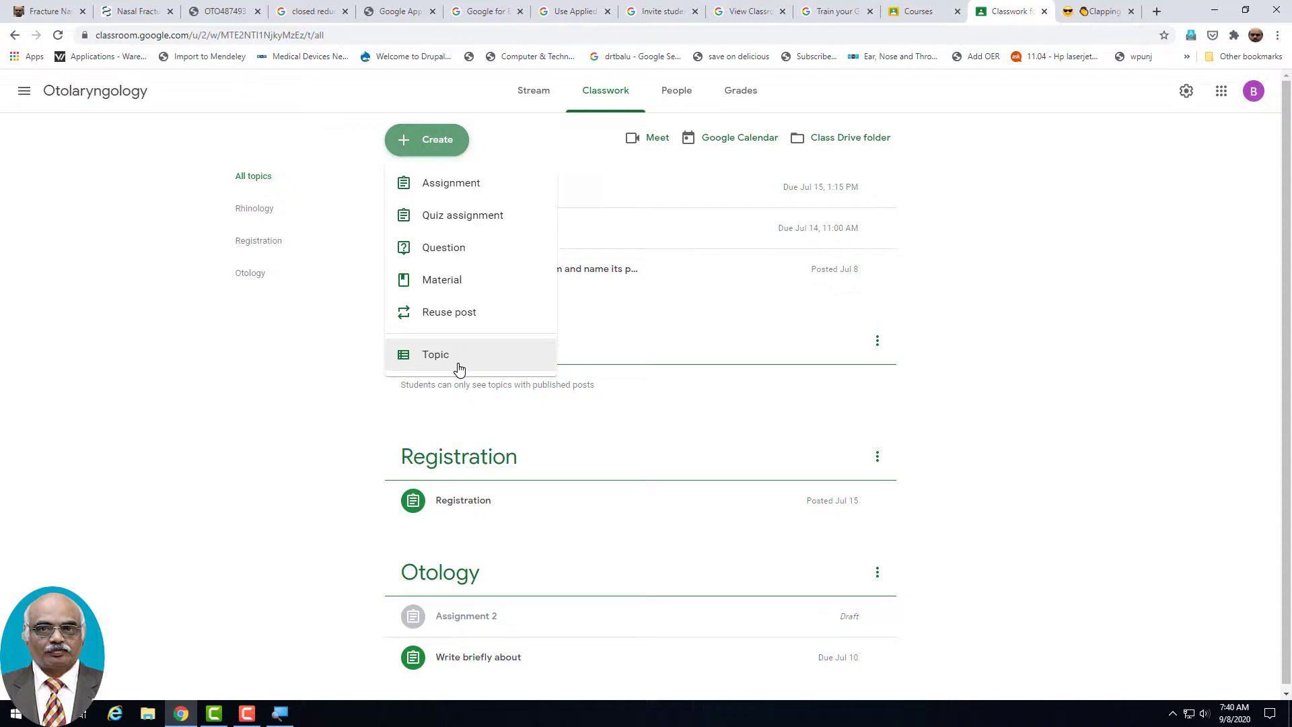
drag(1290, 147, 1274, 487)
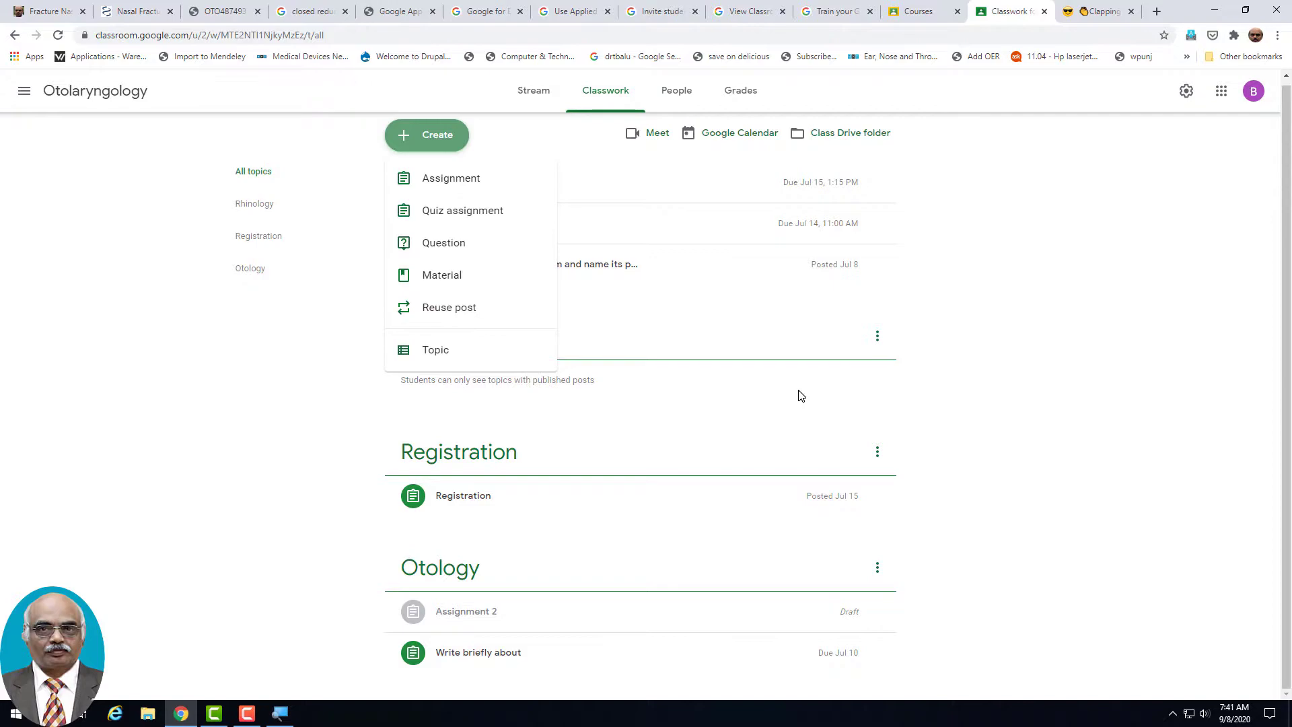
click(447, 353)
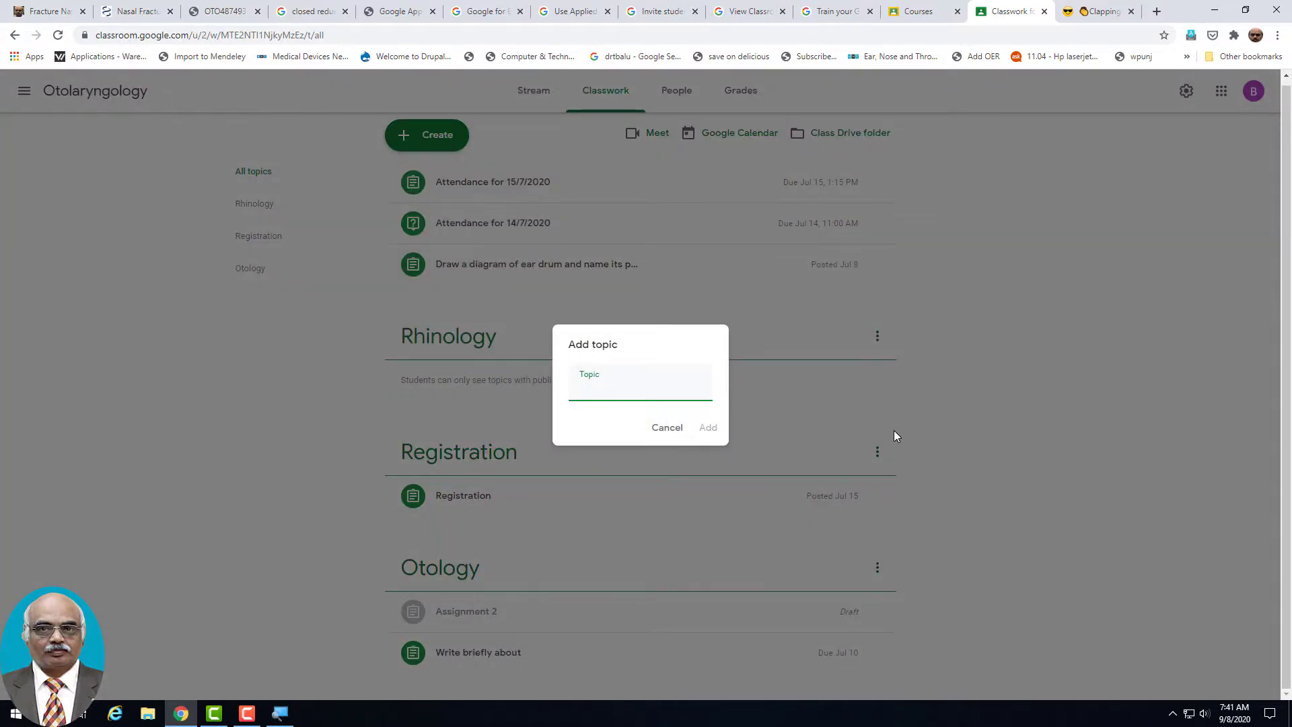
text(Laryngology)
drag(684, 352, 673, 286)
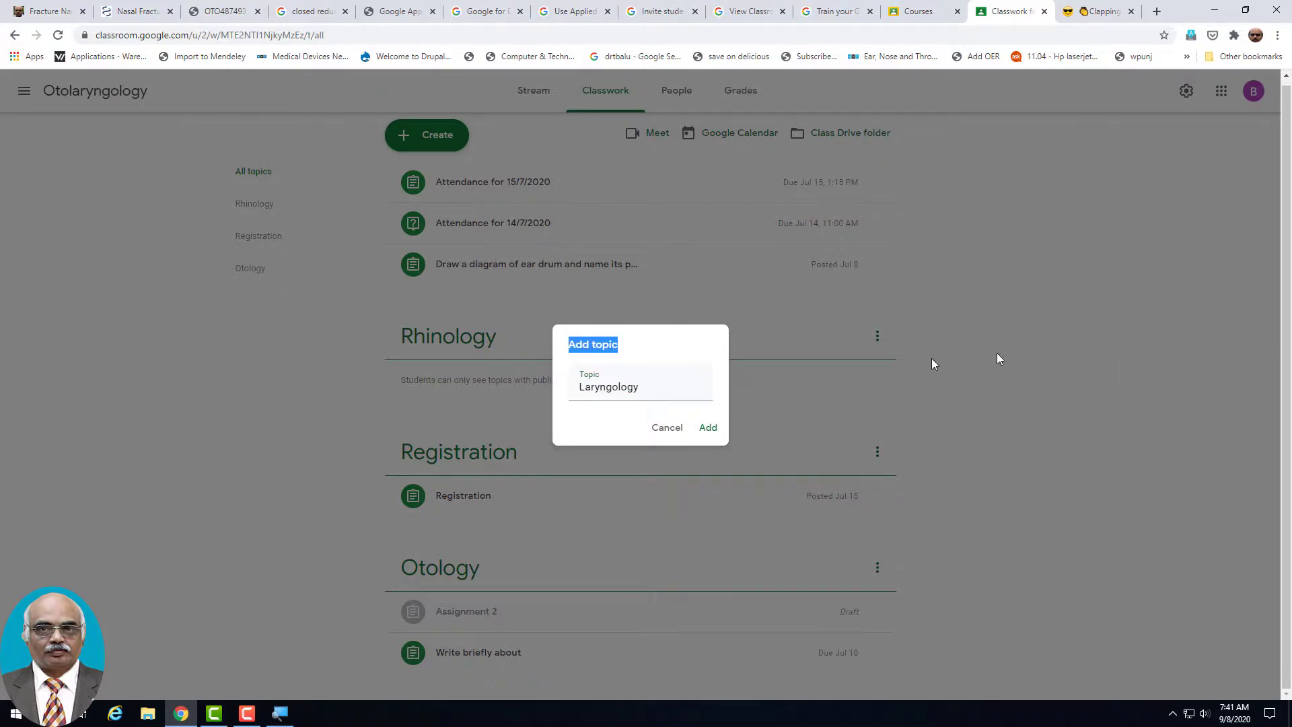
click(706, 352)
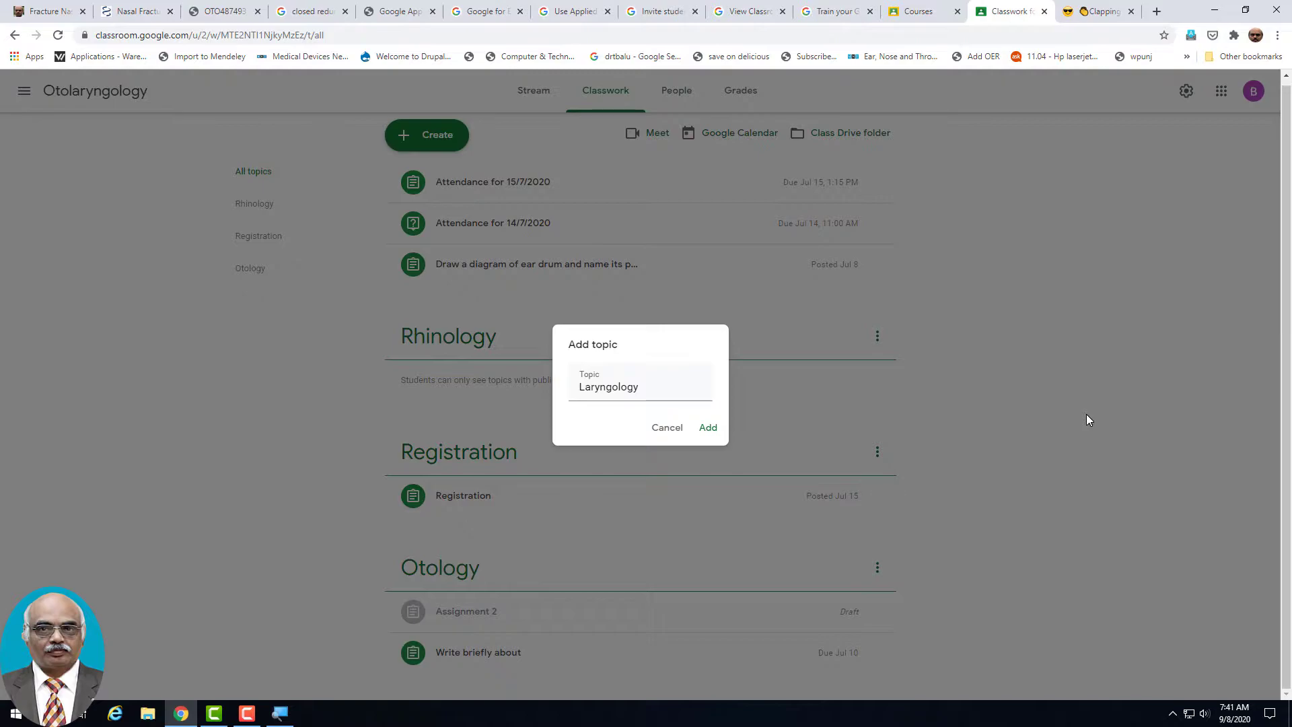
click(703, 429)
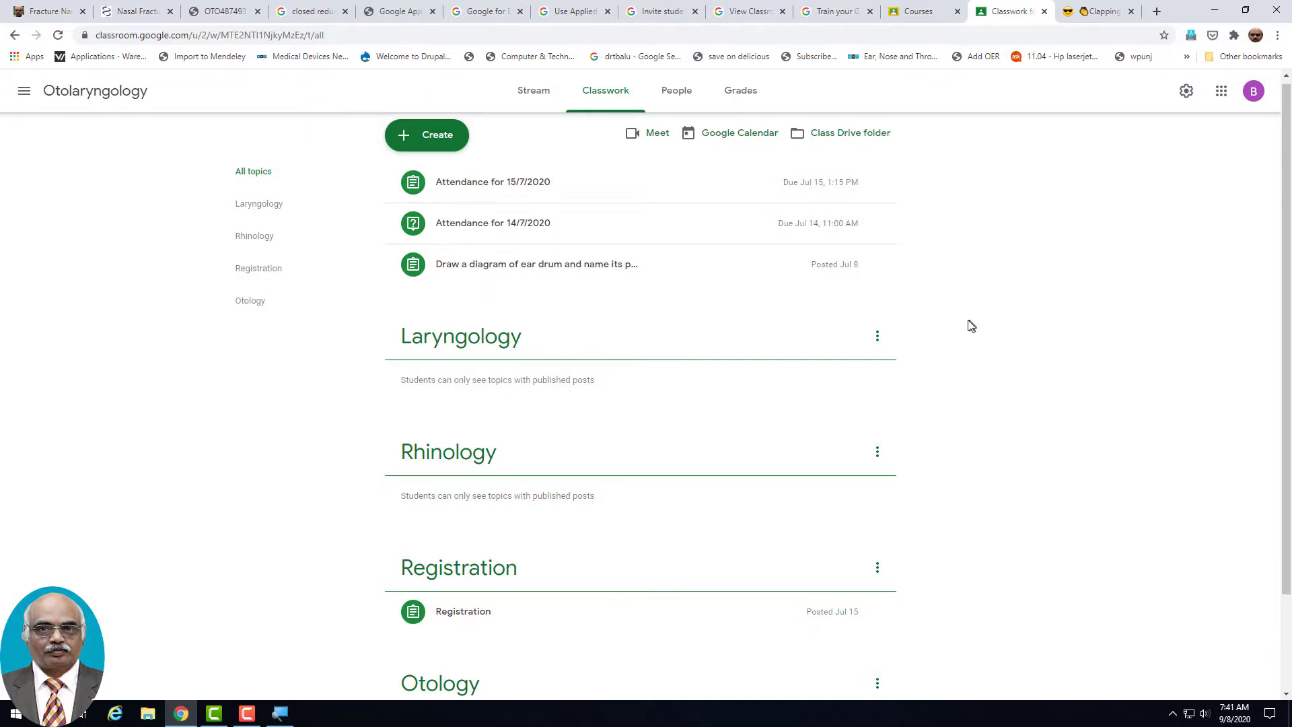
Move the Laryngology topic down below Rhinology and back up above it.
click(877, 337)
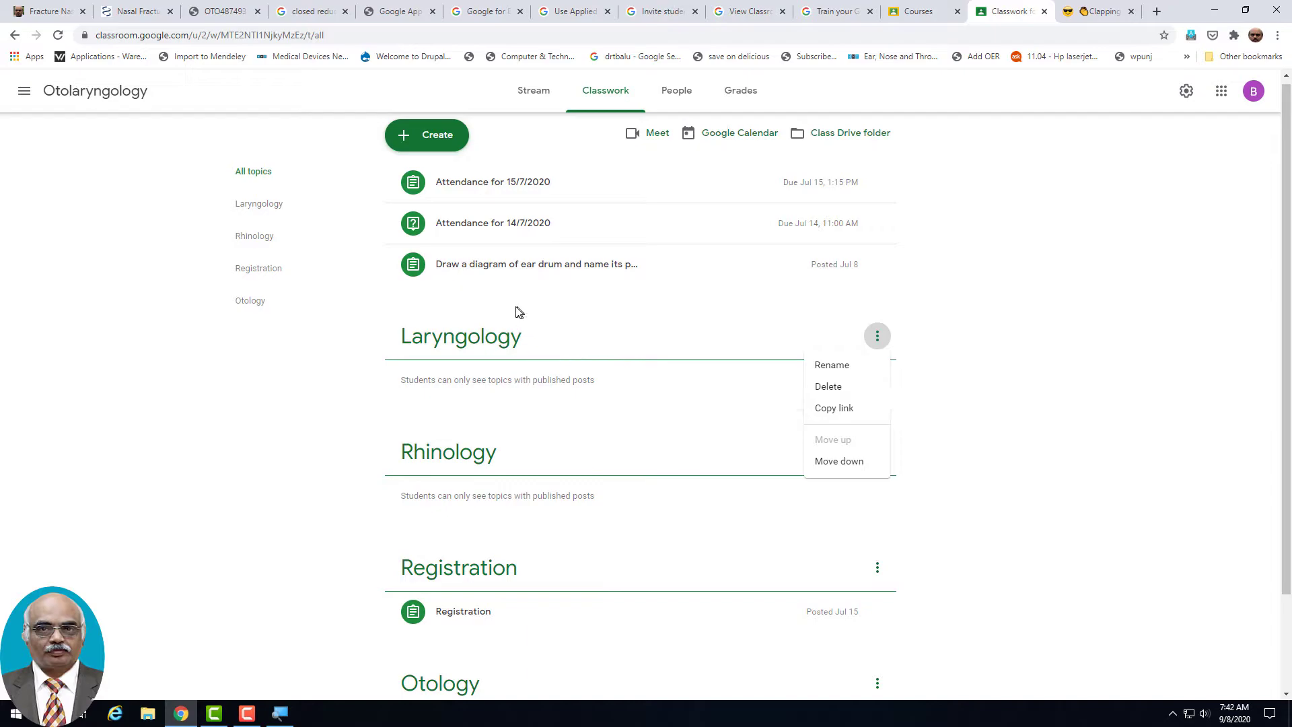
click(839, 461)
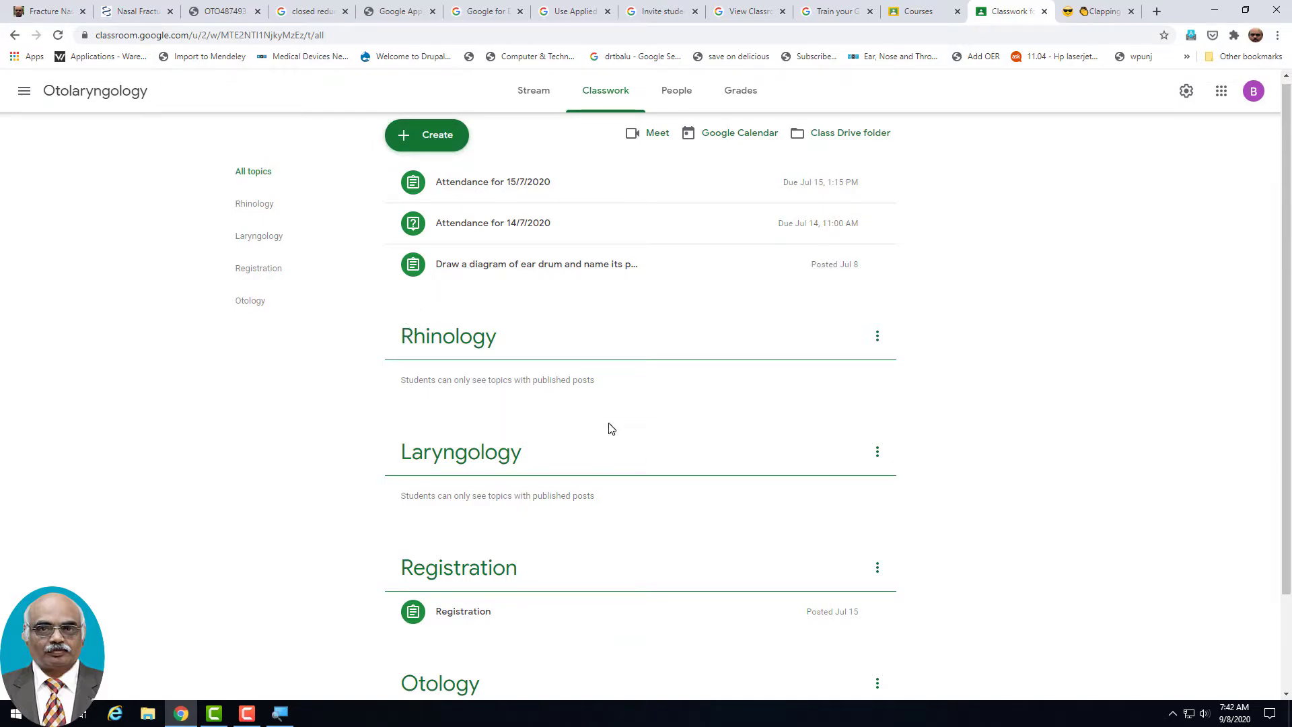
click(878, 453)
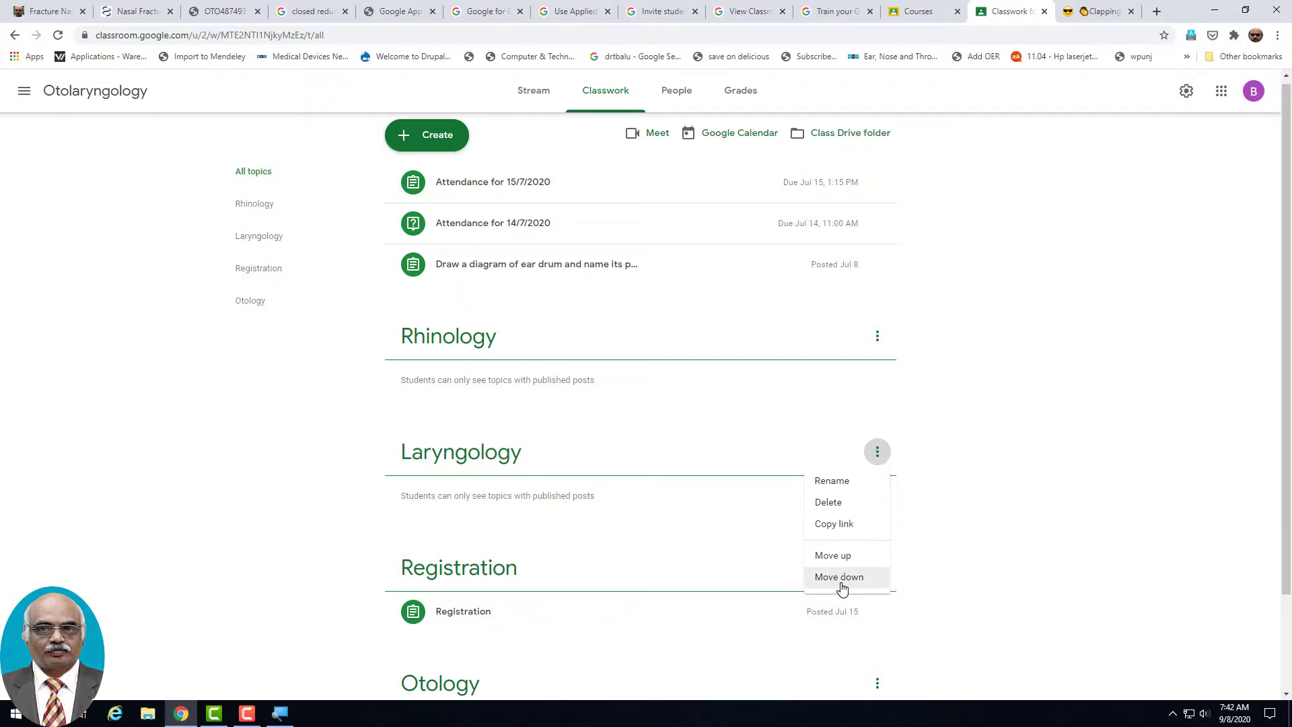
click(847, 556)
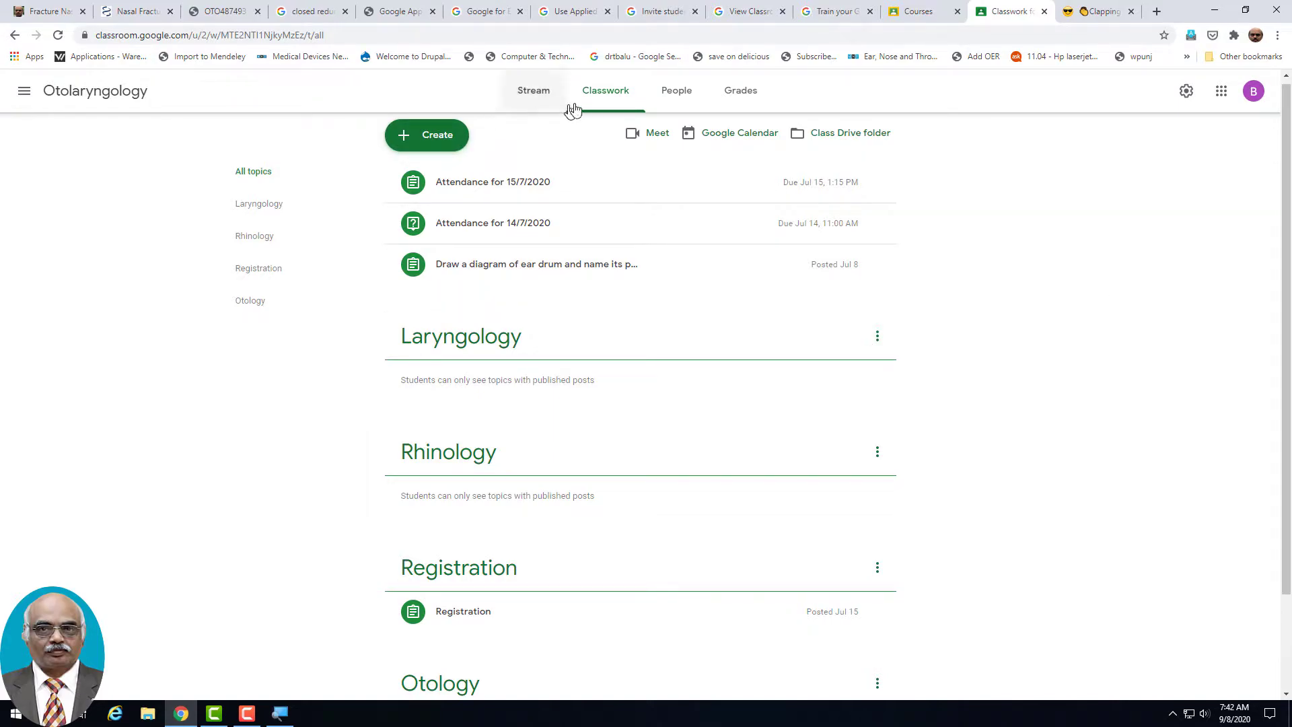
Start a new Material post in the class's Classwork with its title ready for entry.
click(424, 145)
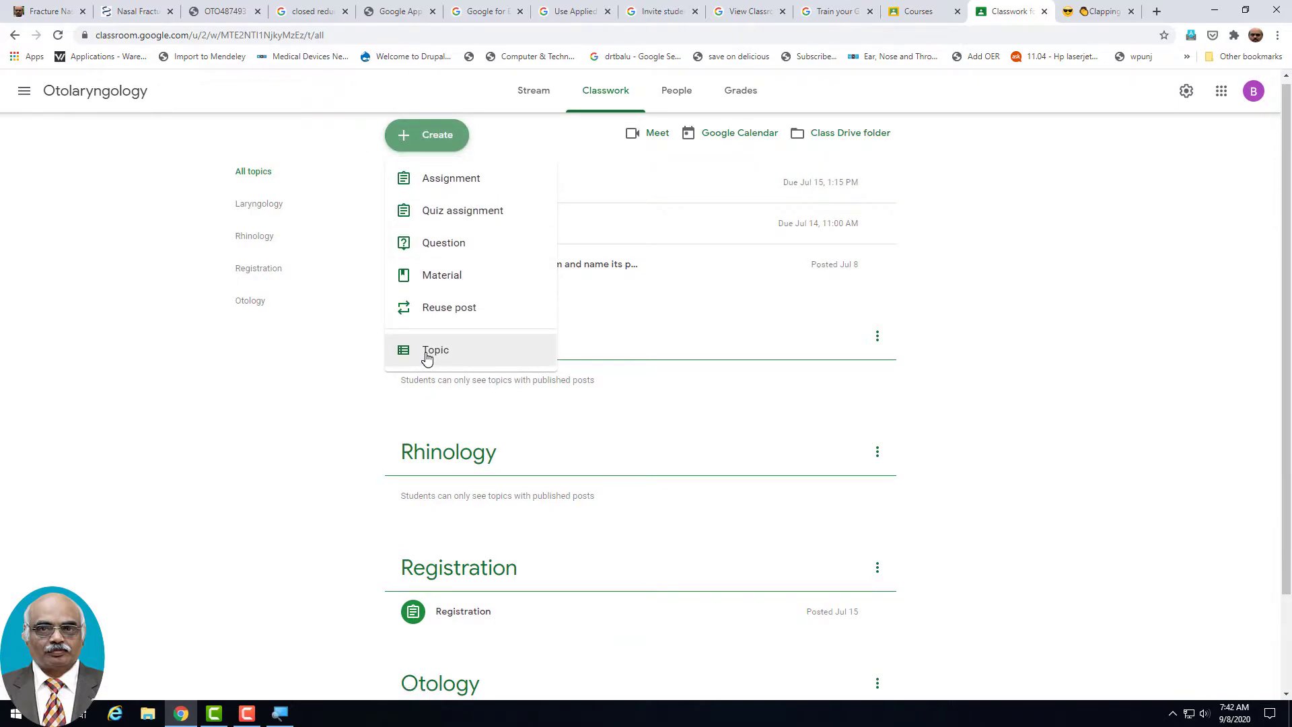
click(442, 275)
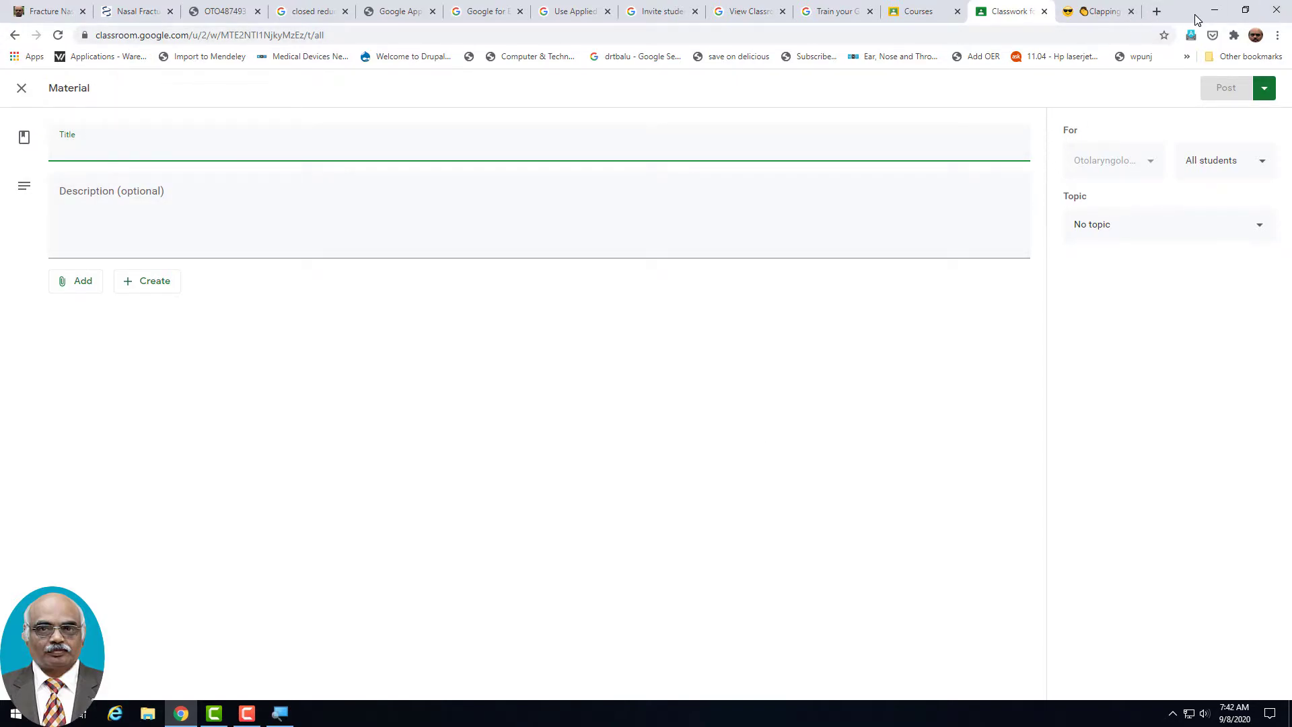
click(1214, 10)
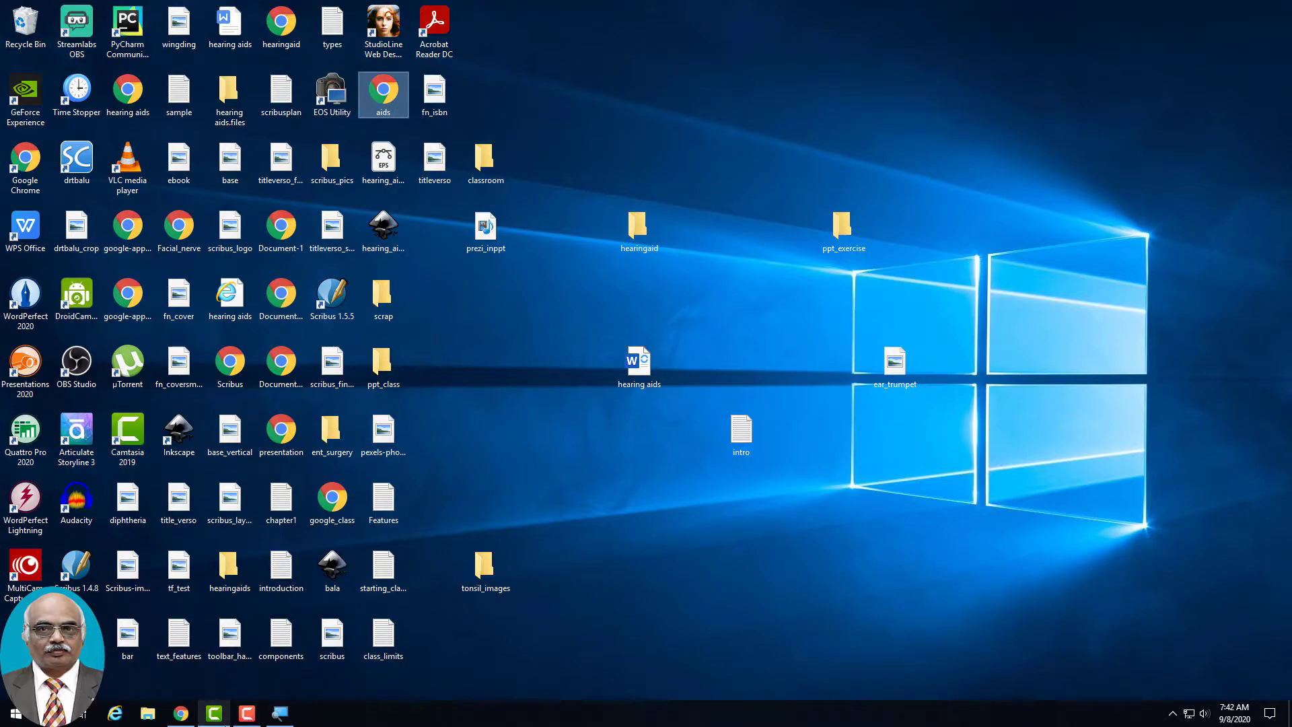
click(178, 722)
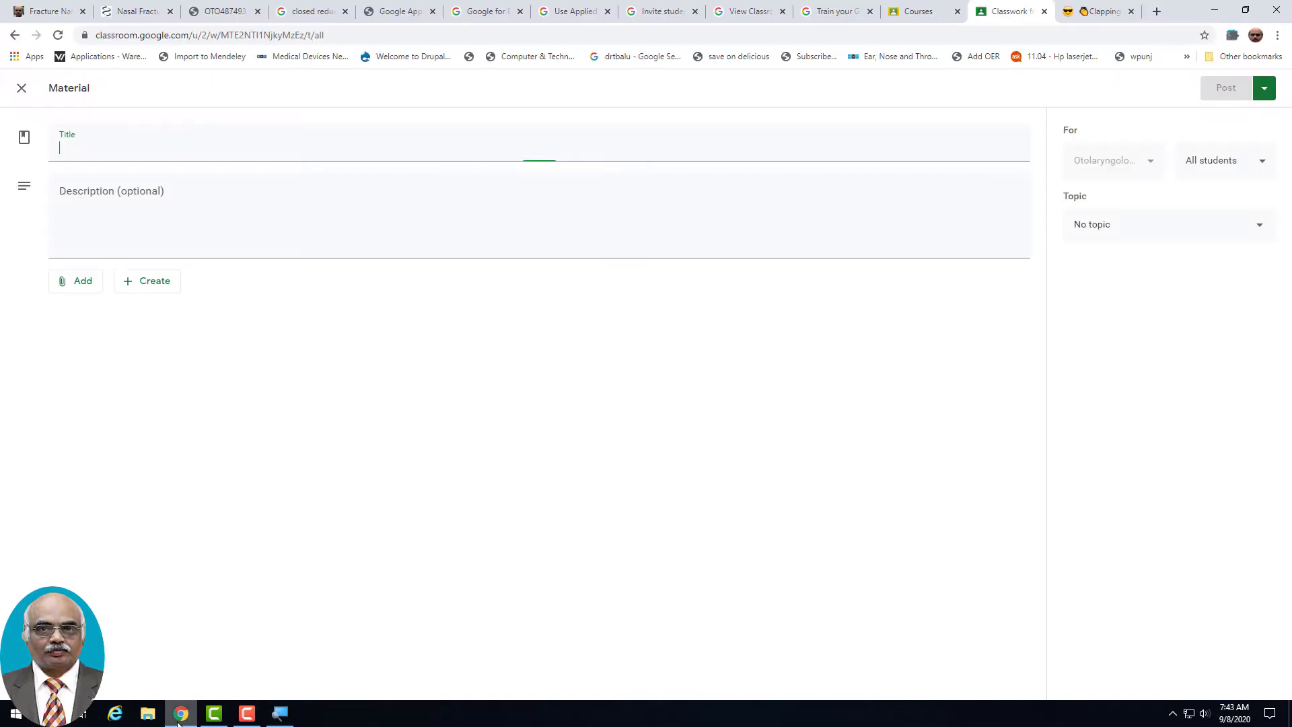
click(172, 147)
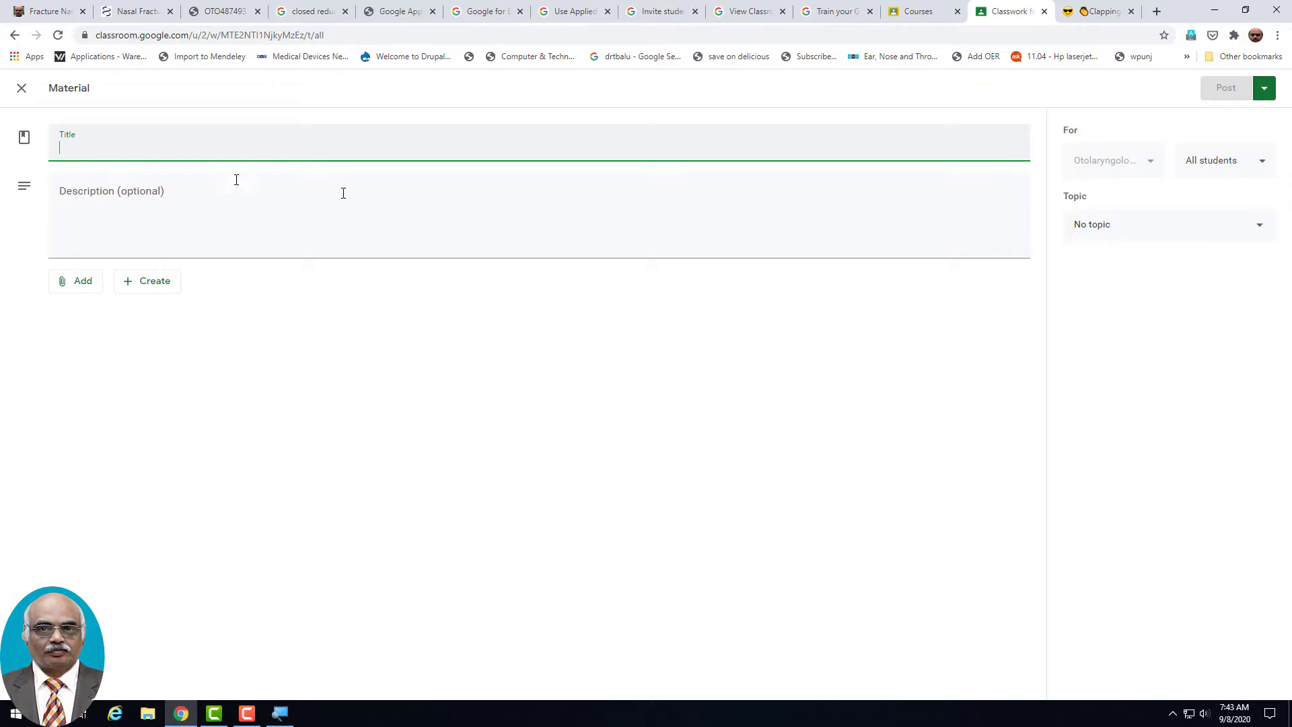
Switch to the open Emojis website and search it for "book".
click(1085, 13)
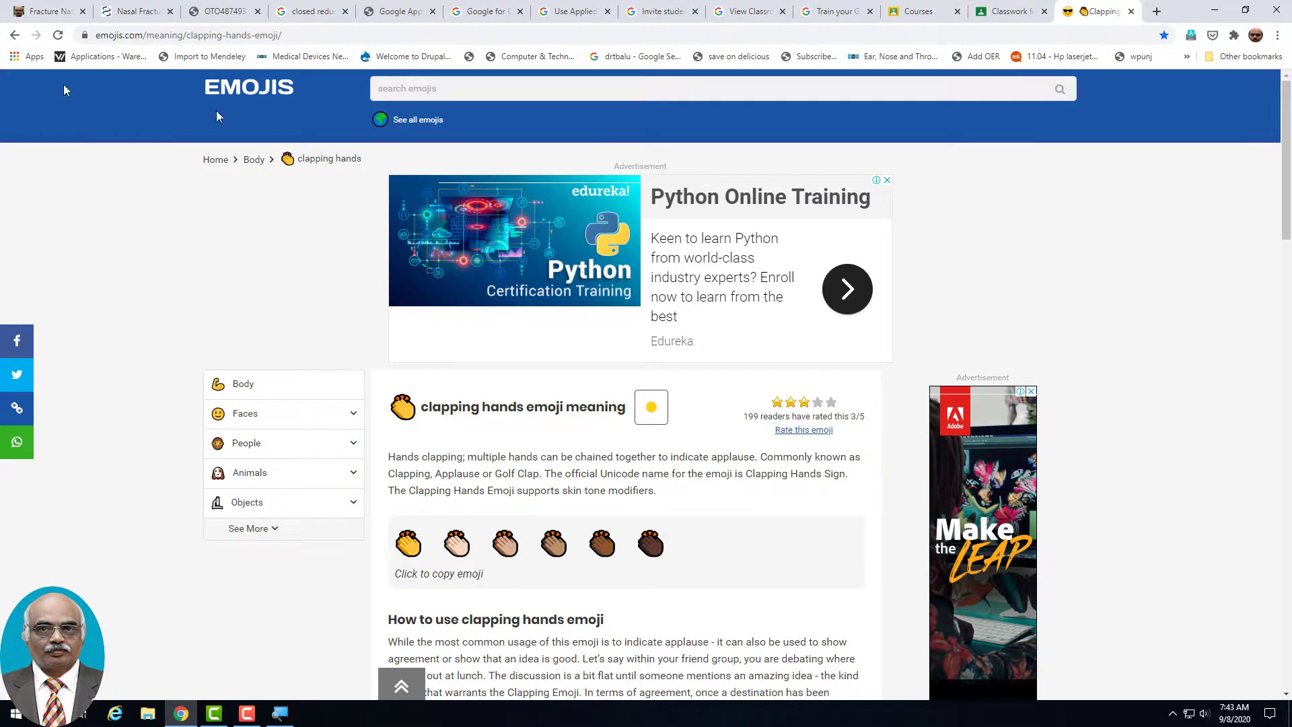
click(505, 93)
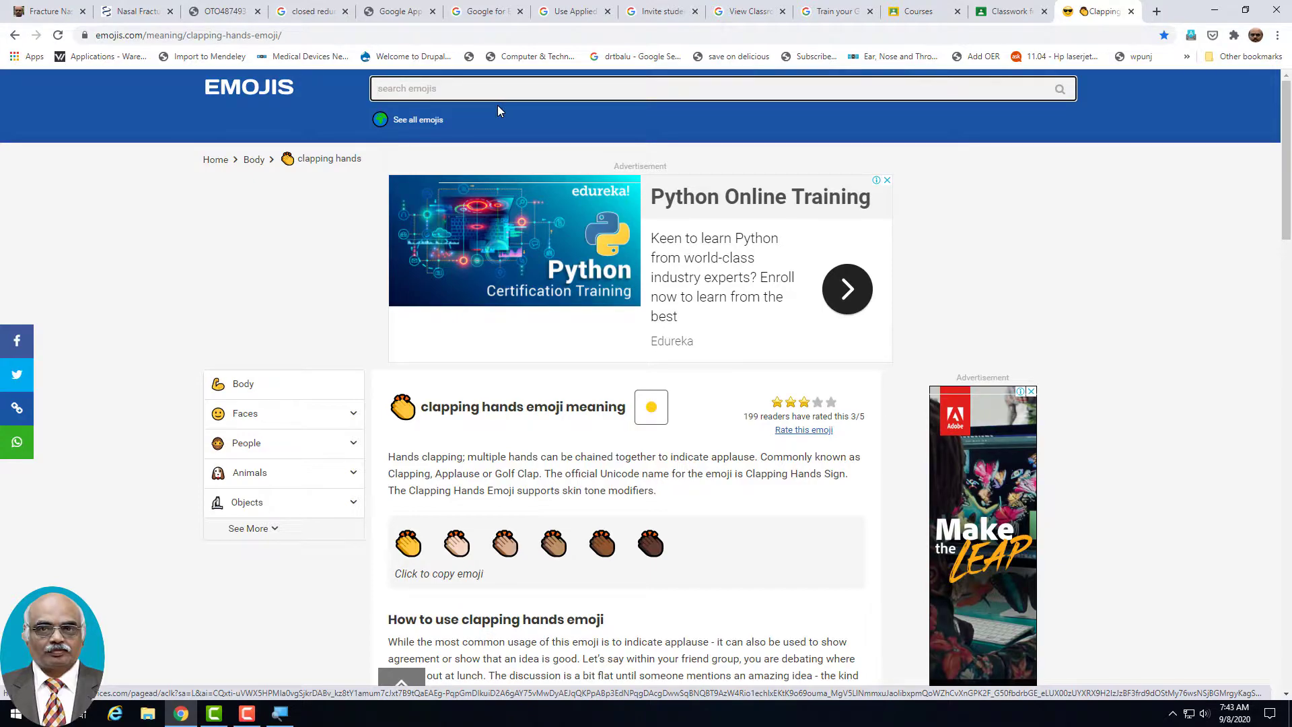
text(book)
click(1062, 89)
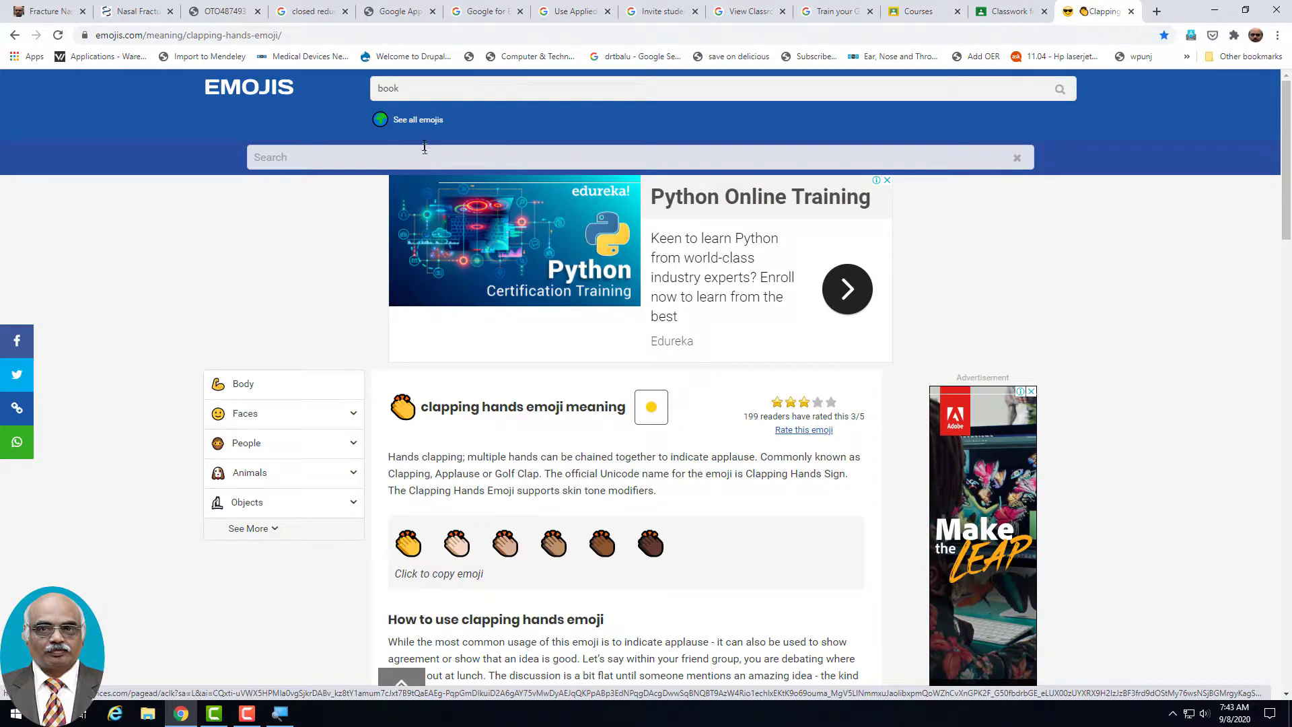
drag(1282, 205, 1289, 111)
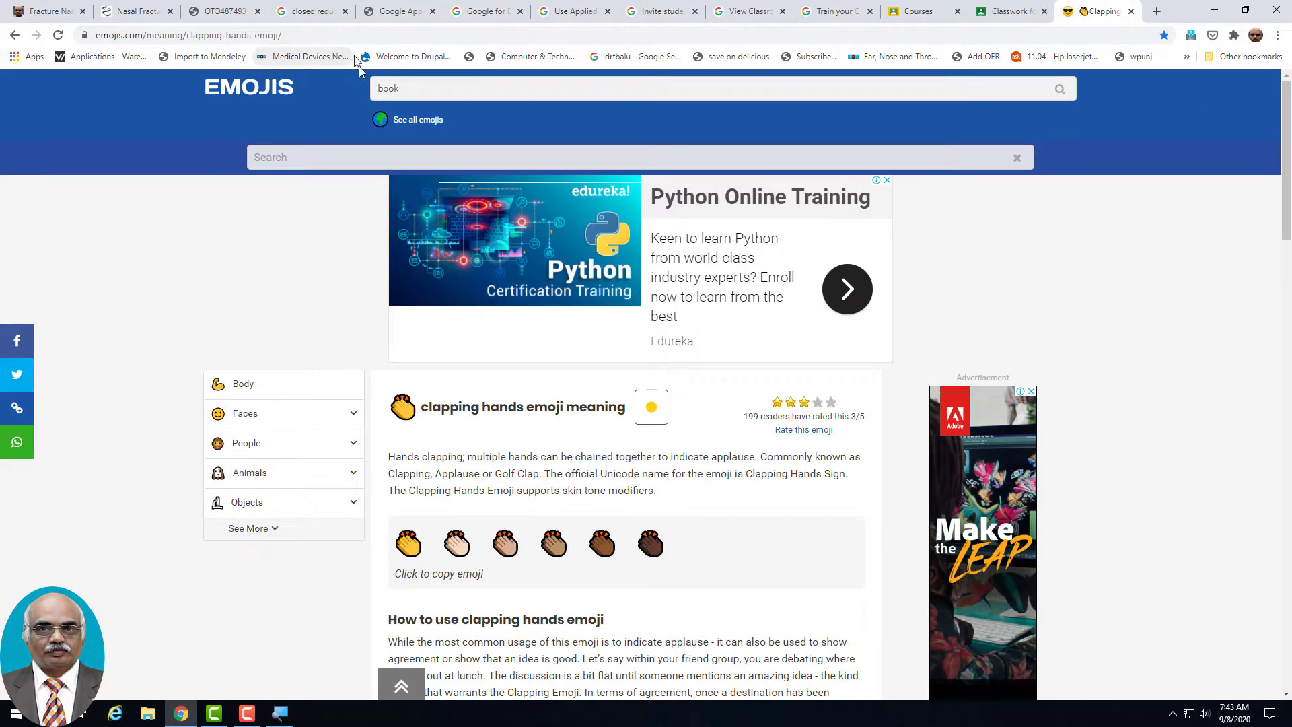
drag(427, 88, 369, 89)
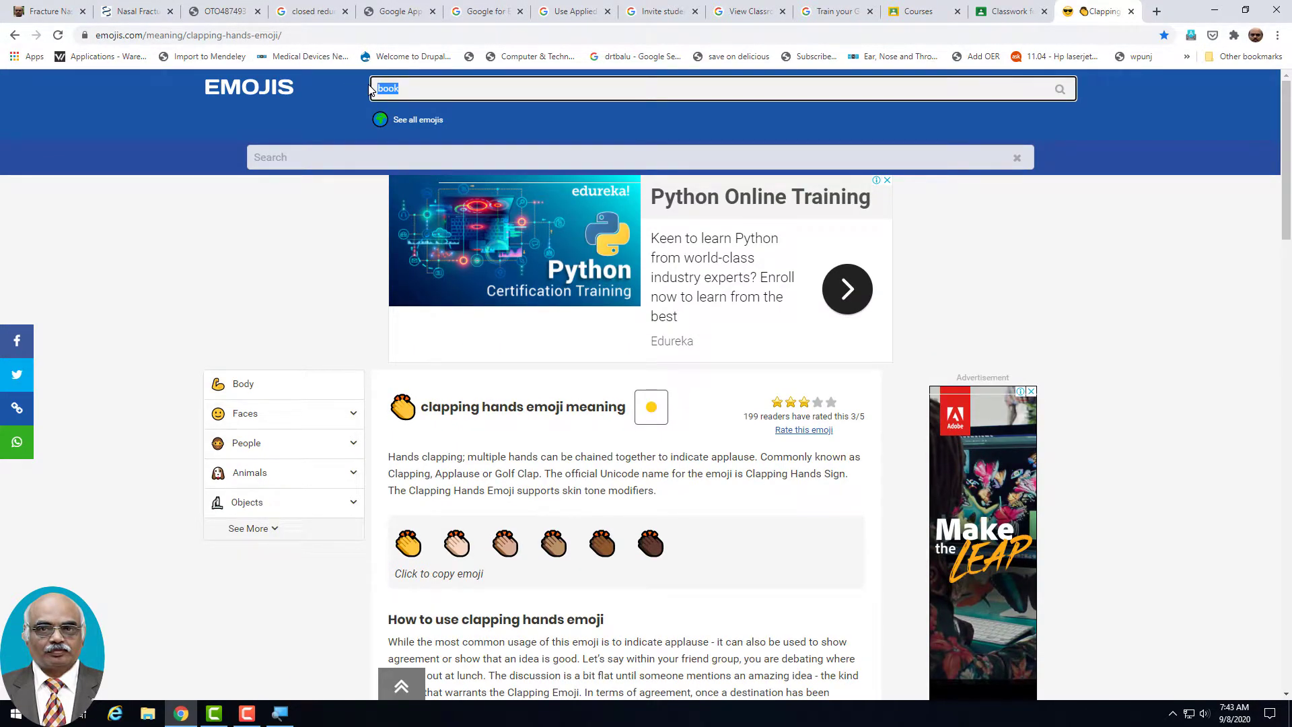
click(1062, 91)
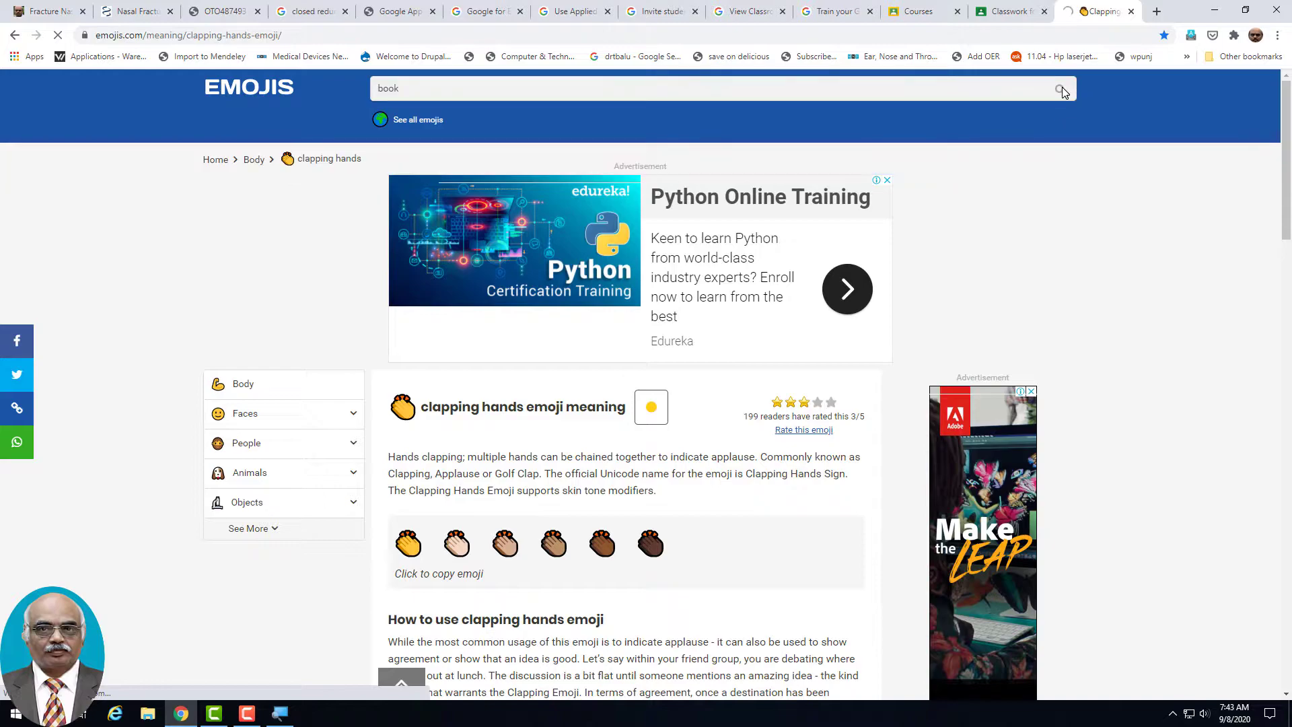
click(1039, 91)
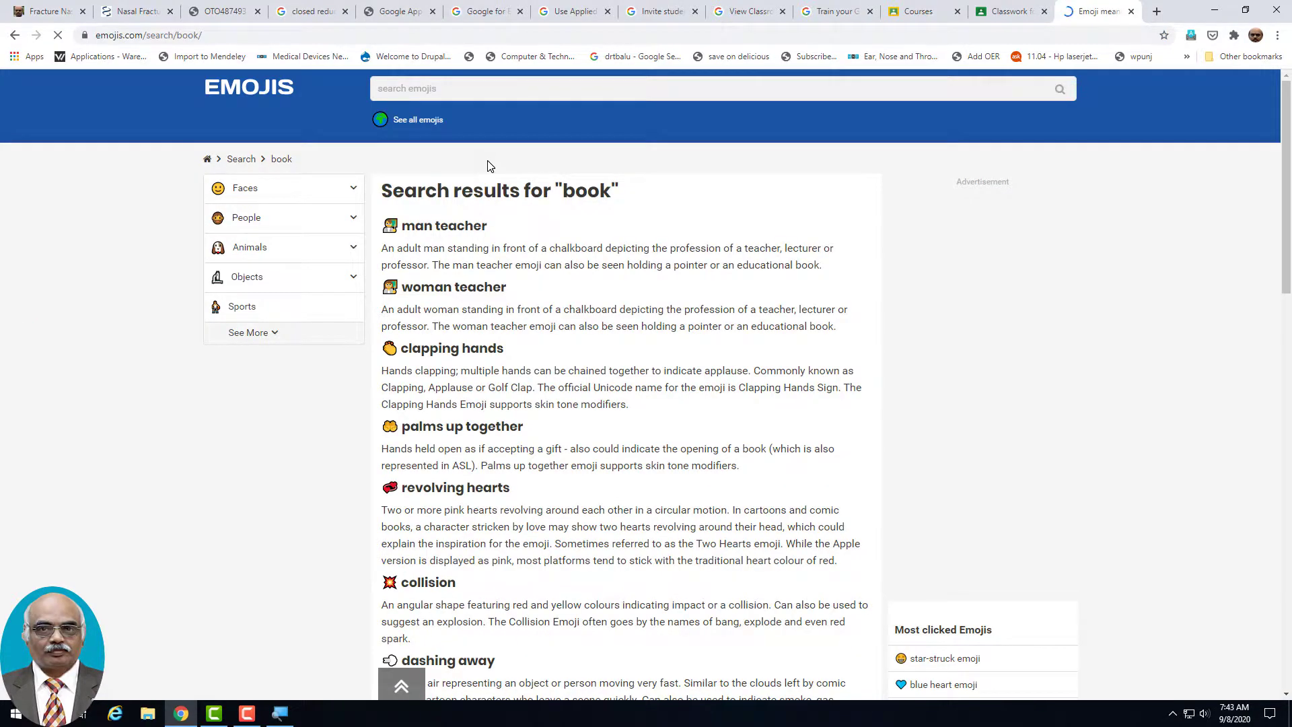
click(413, 95)
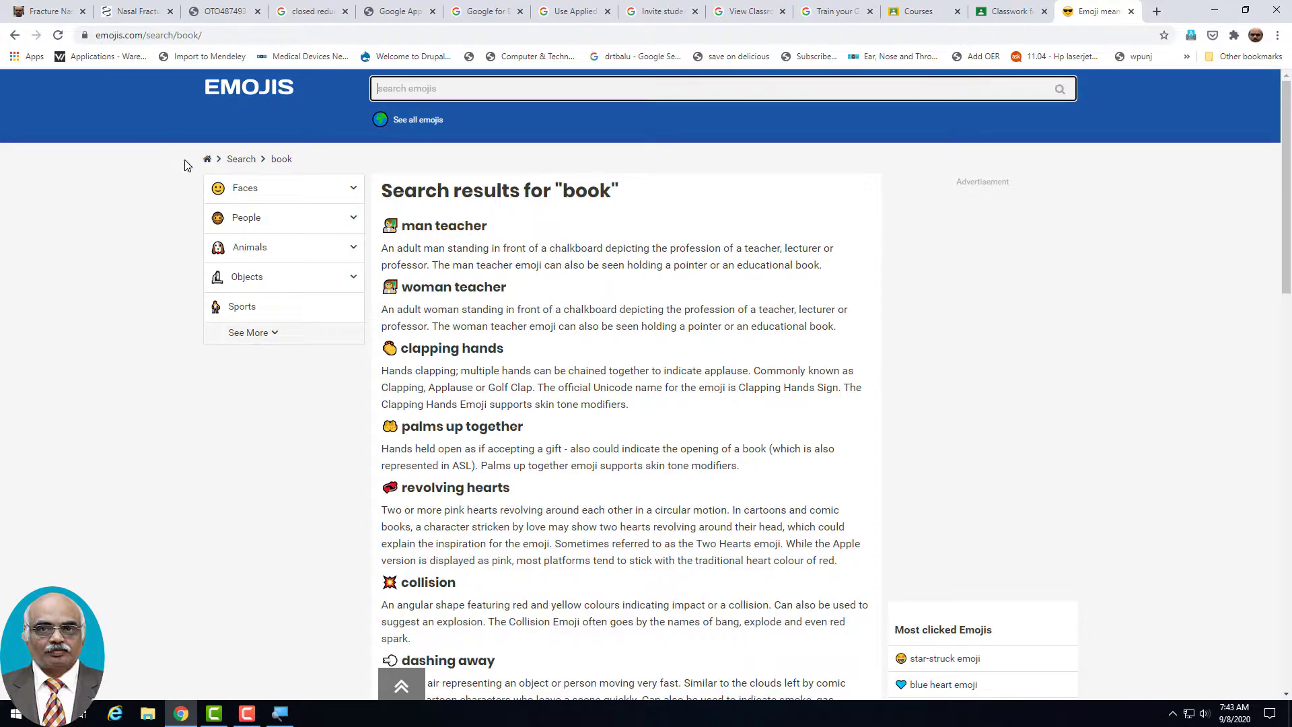
Return to the Emojis home page, open the blue book emoji and copy it.
click(210, 160)
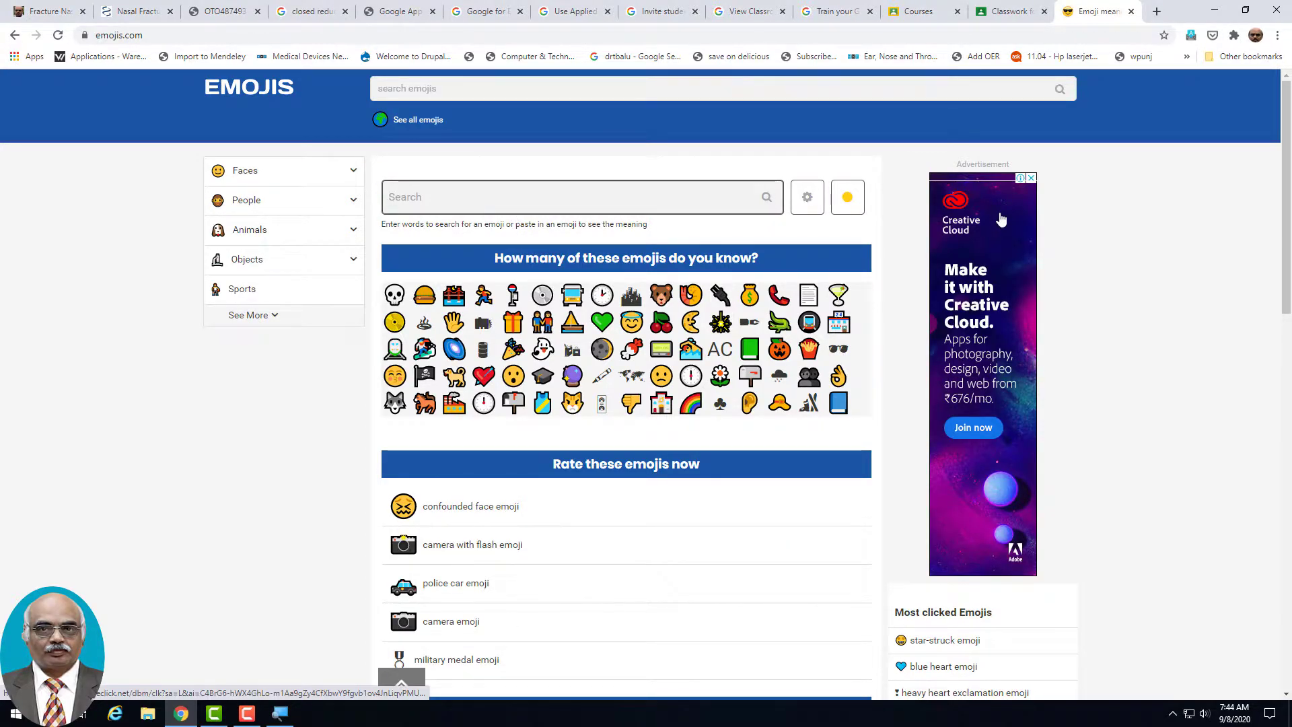
text(book)
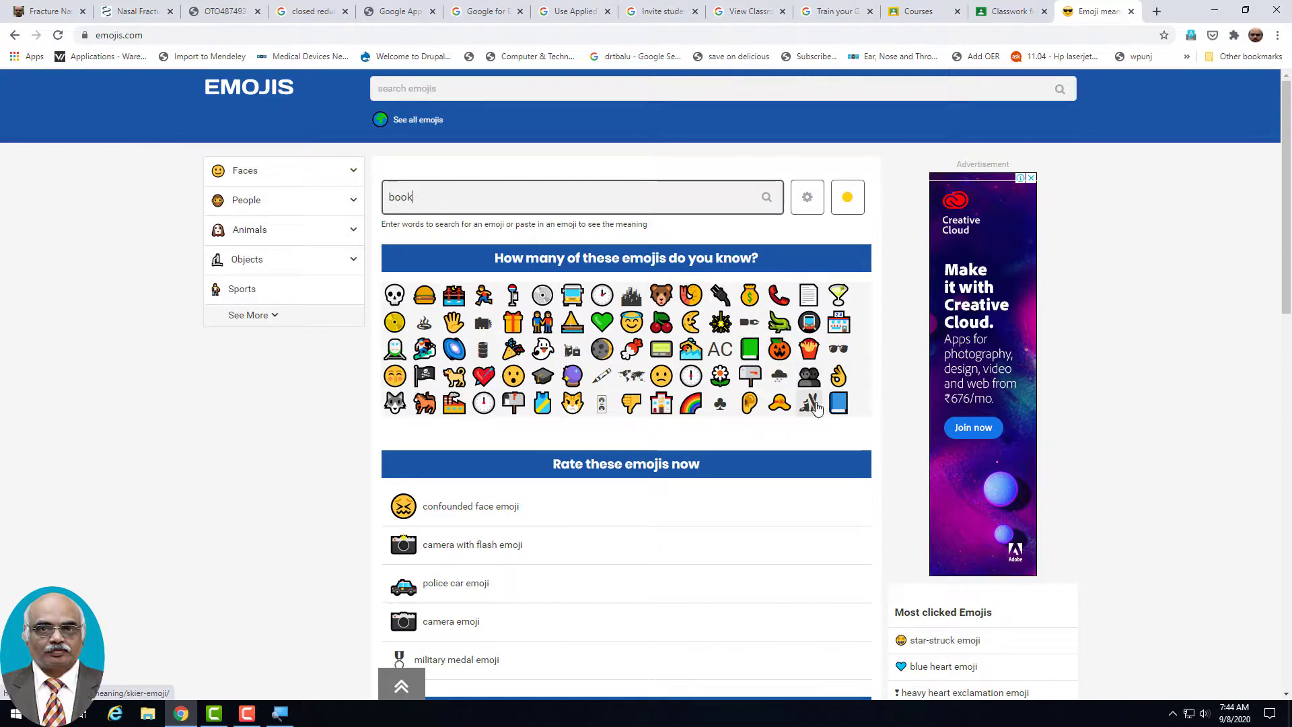
click(844, 409)
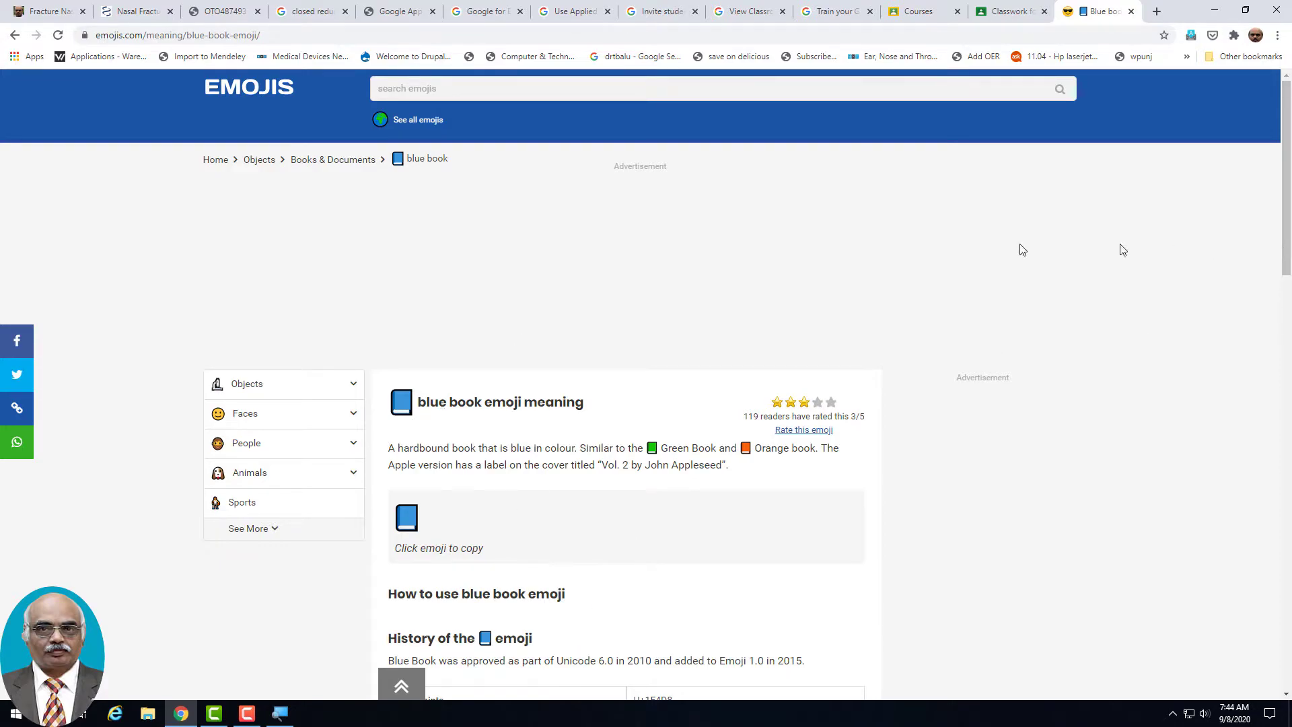
drag(1289, 243, 1289, 174)
click(408, 519)
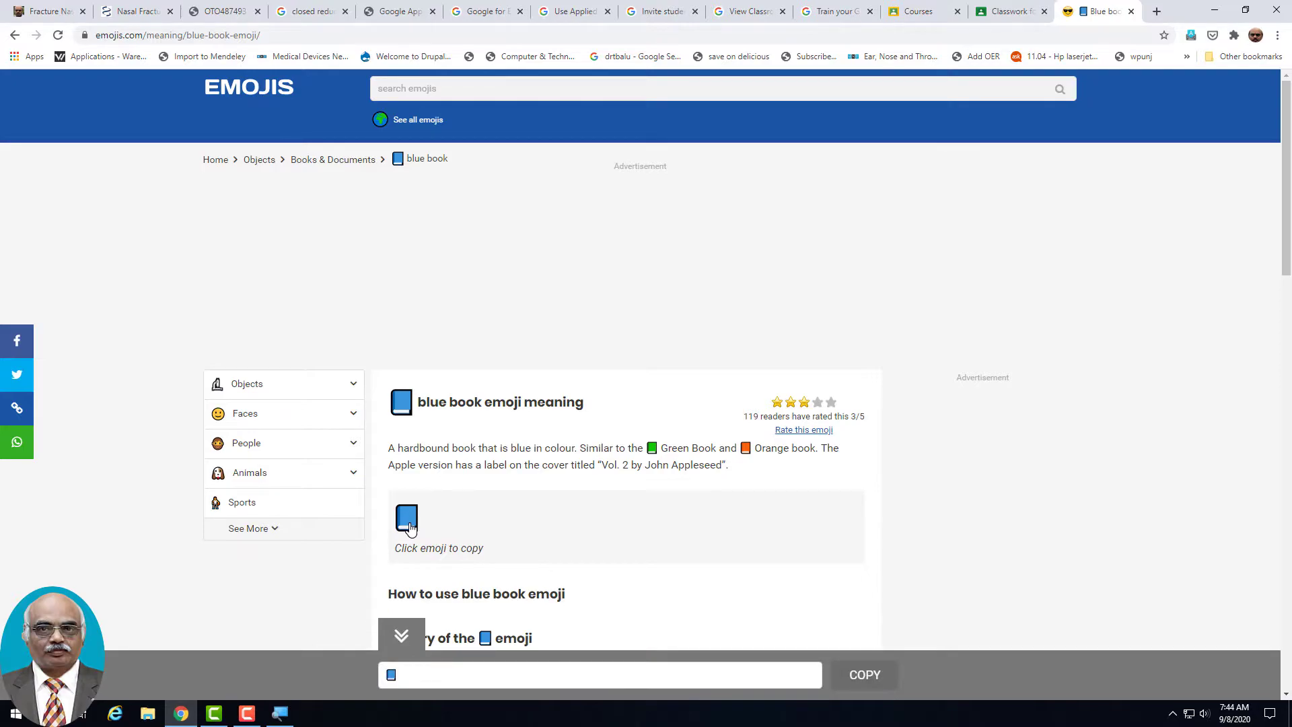
click(865, 675)
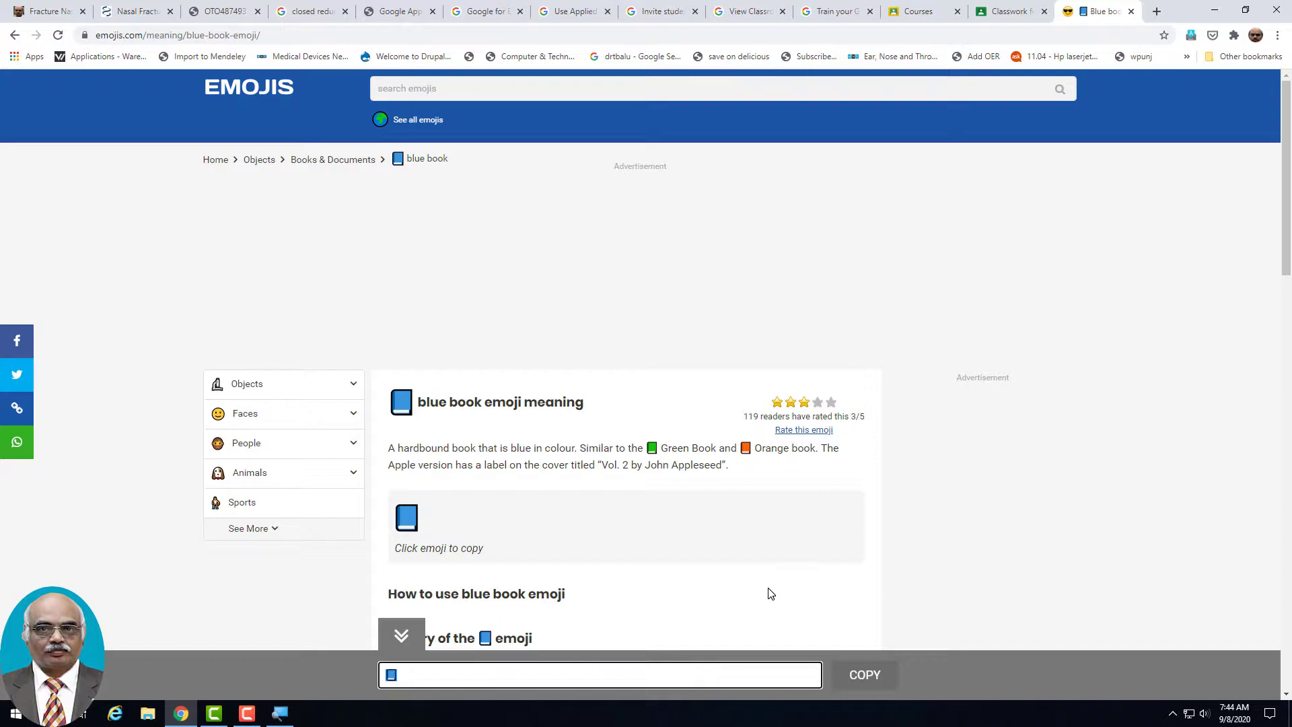
Back in Google Classroom, title the material with the copied blue book emoji and "Hearing Aids", and enter "Hearing aids" as its description.
click(1010, 19)
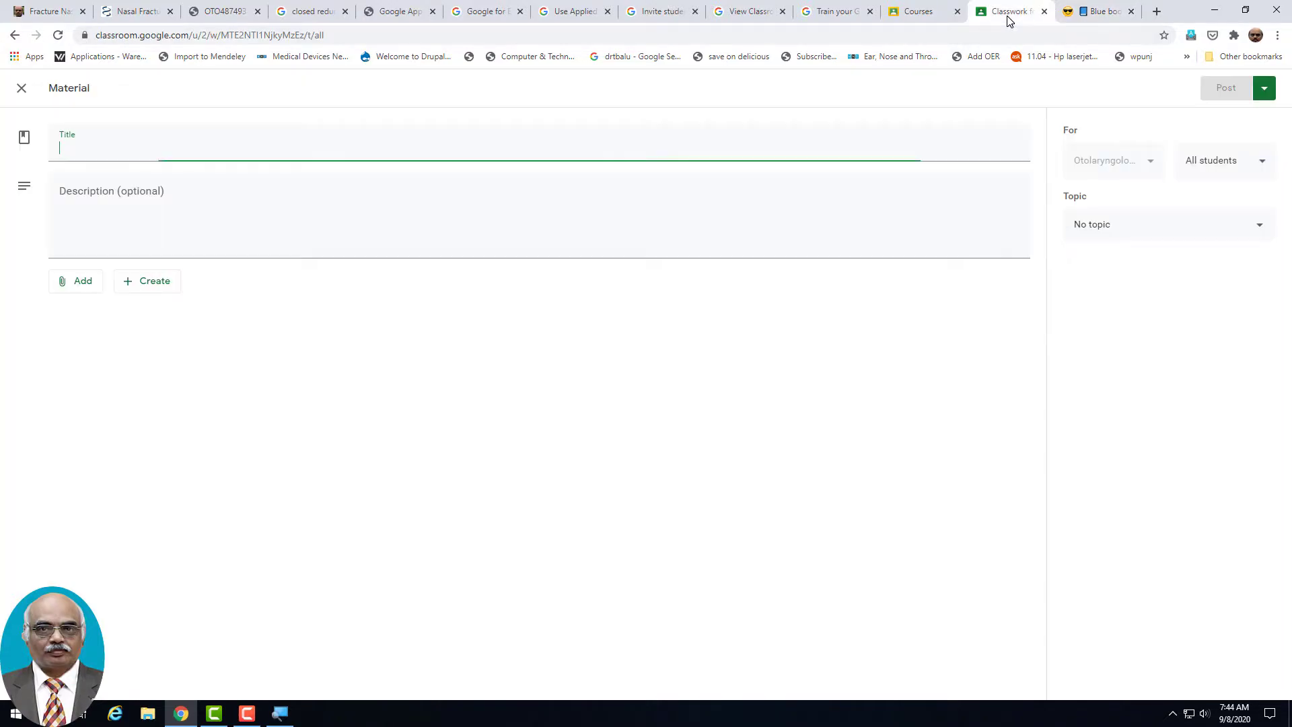
right_click(66, 152)
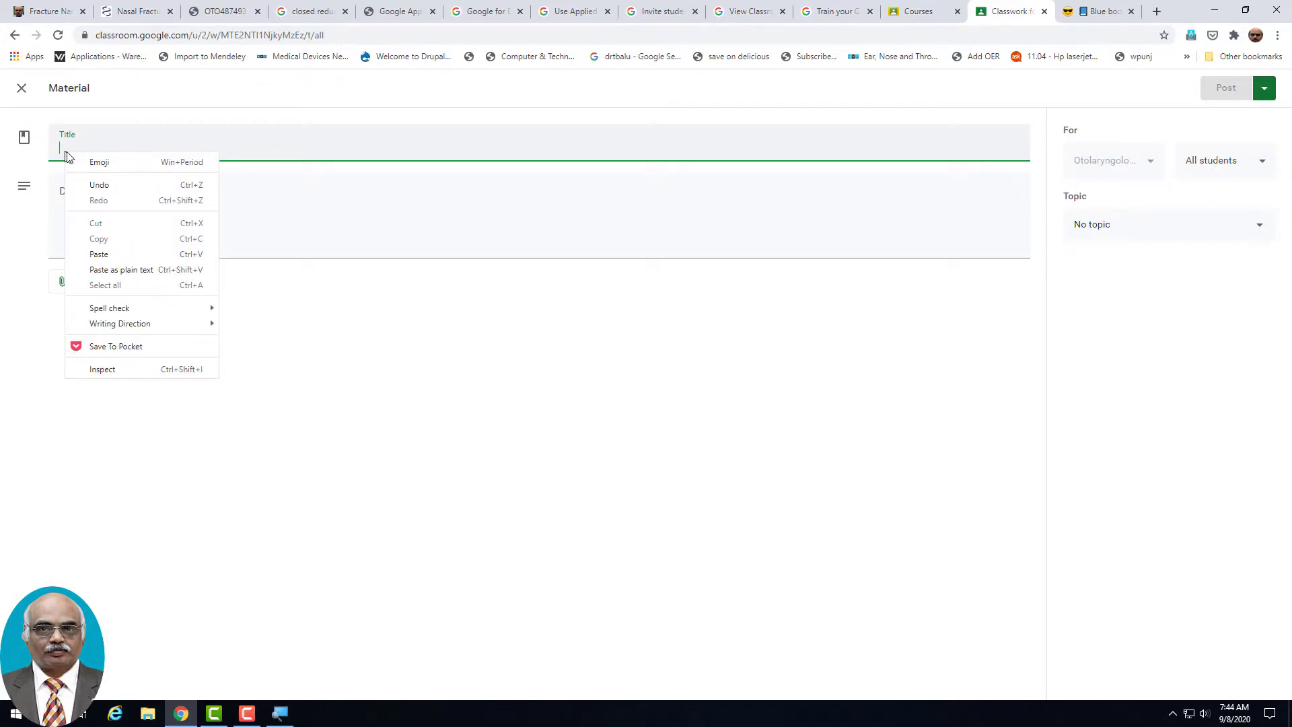
click(133, 255)
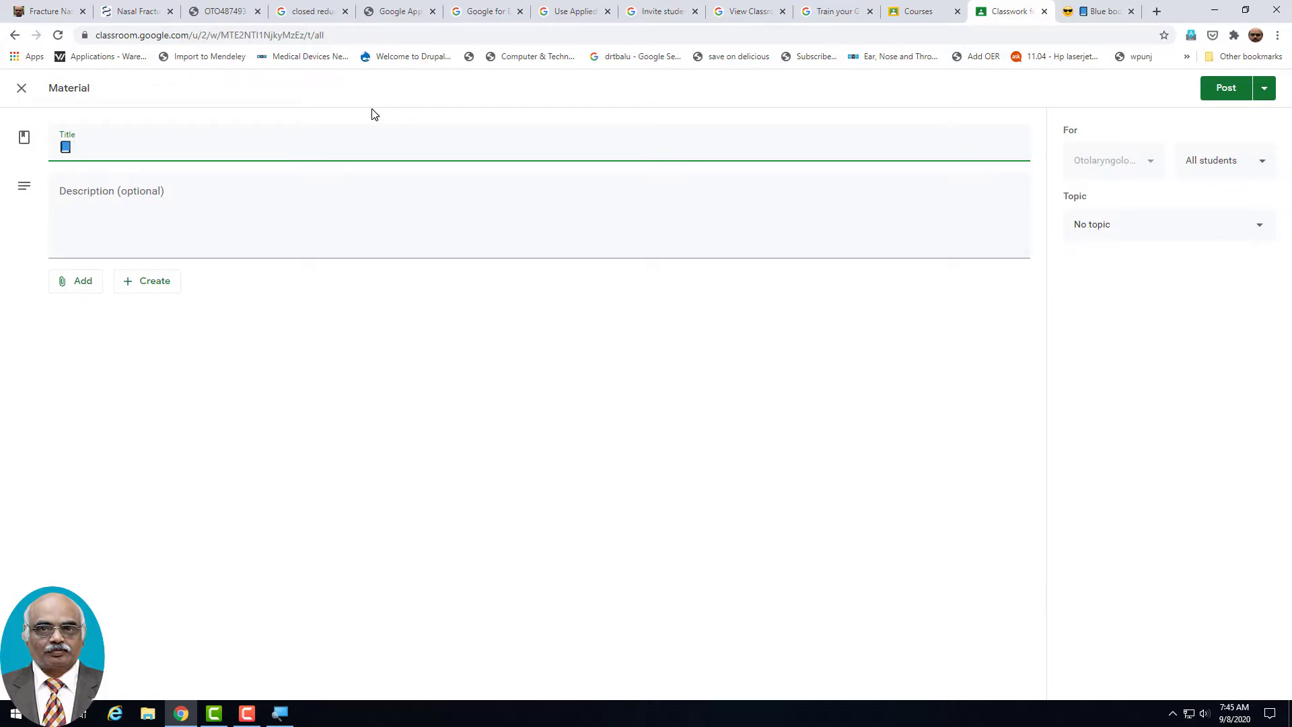
text(Hearing Aids)
click(98, 186)
text(Hearing aids)
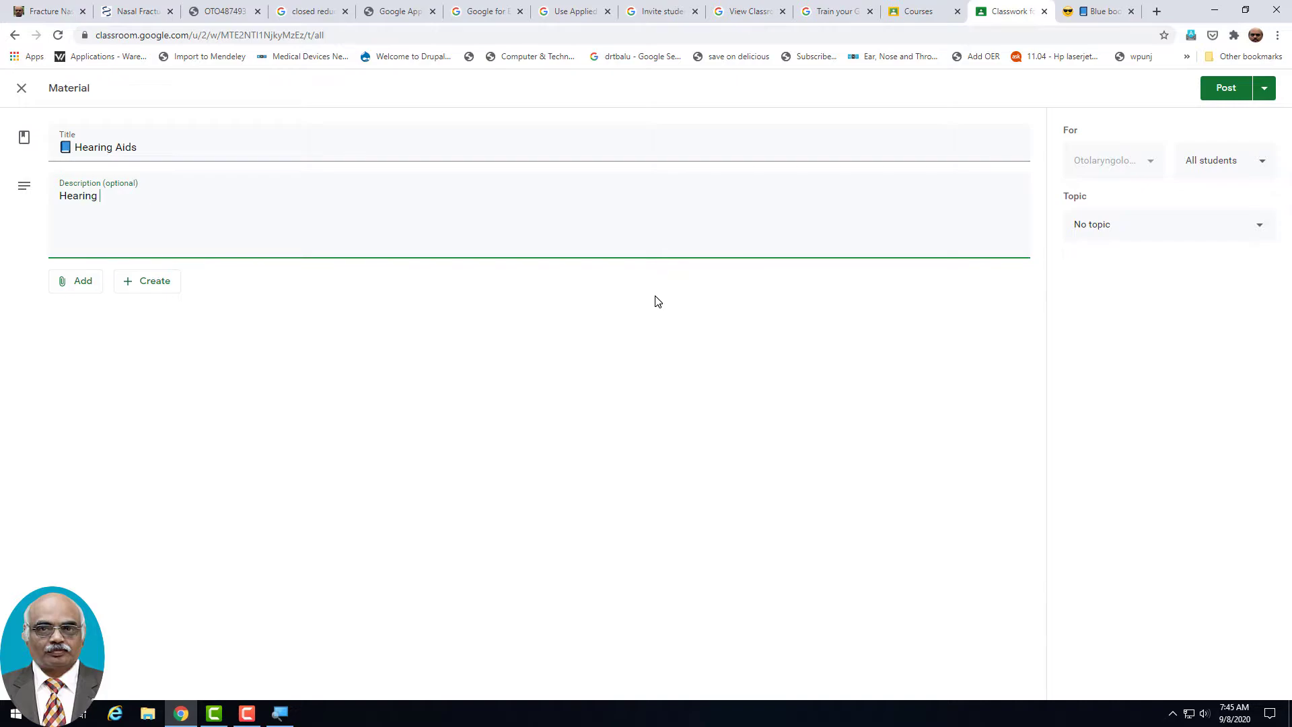
Complete the material's description so it reads "Hearing aids. Its developmental history, types and uses".
text(.  Its developmental history, tyhp)
key(BackSpace)
key(BackSpace)
text(pes and uses)
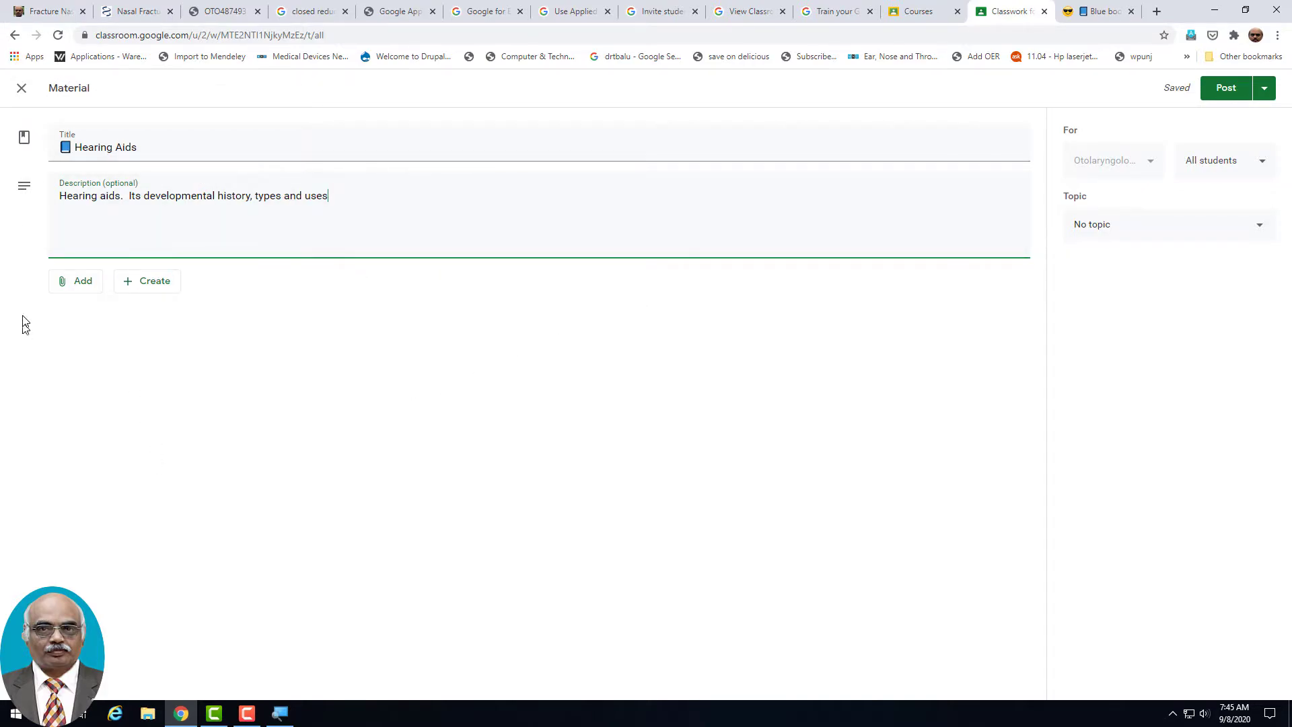
click(69, 290)
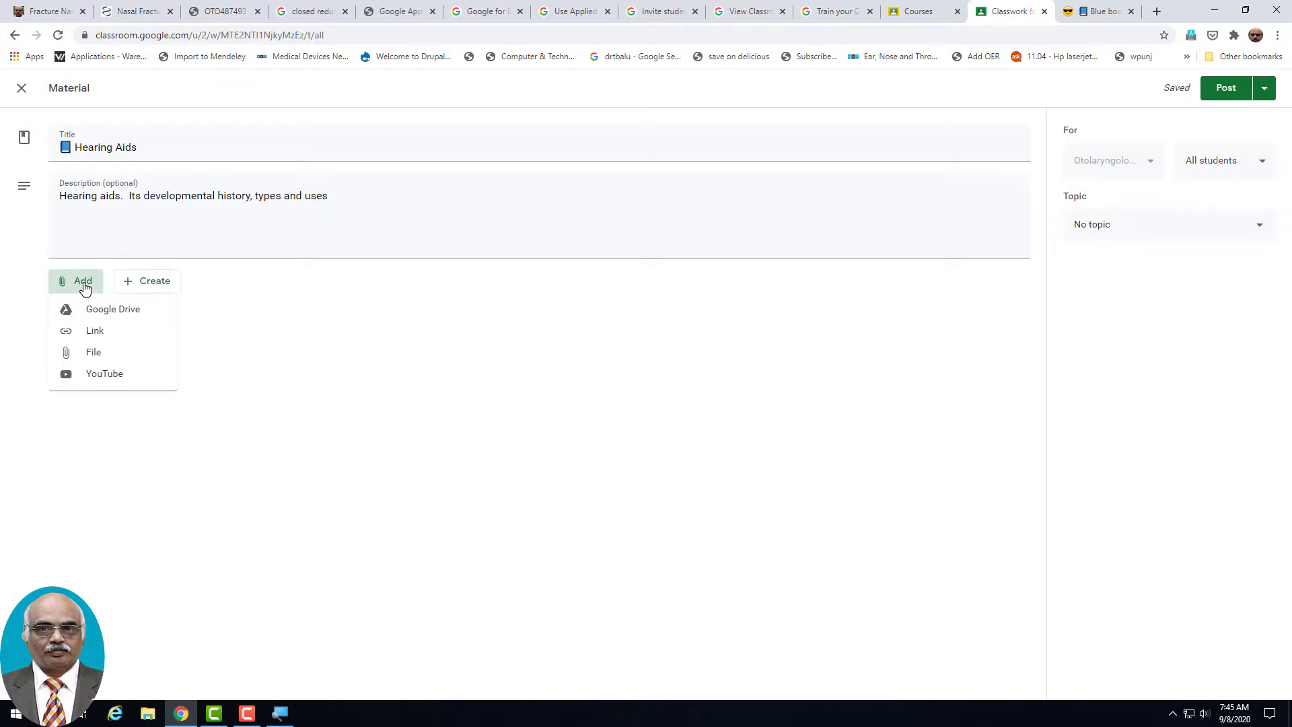
click(101, 313)
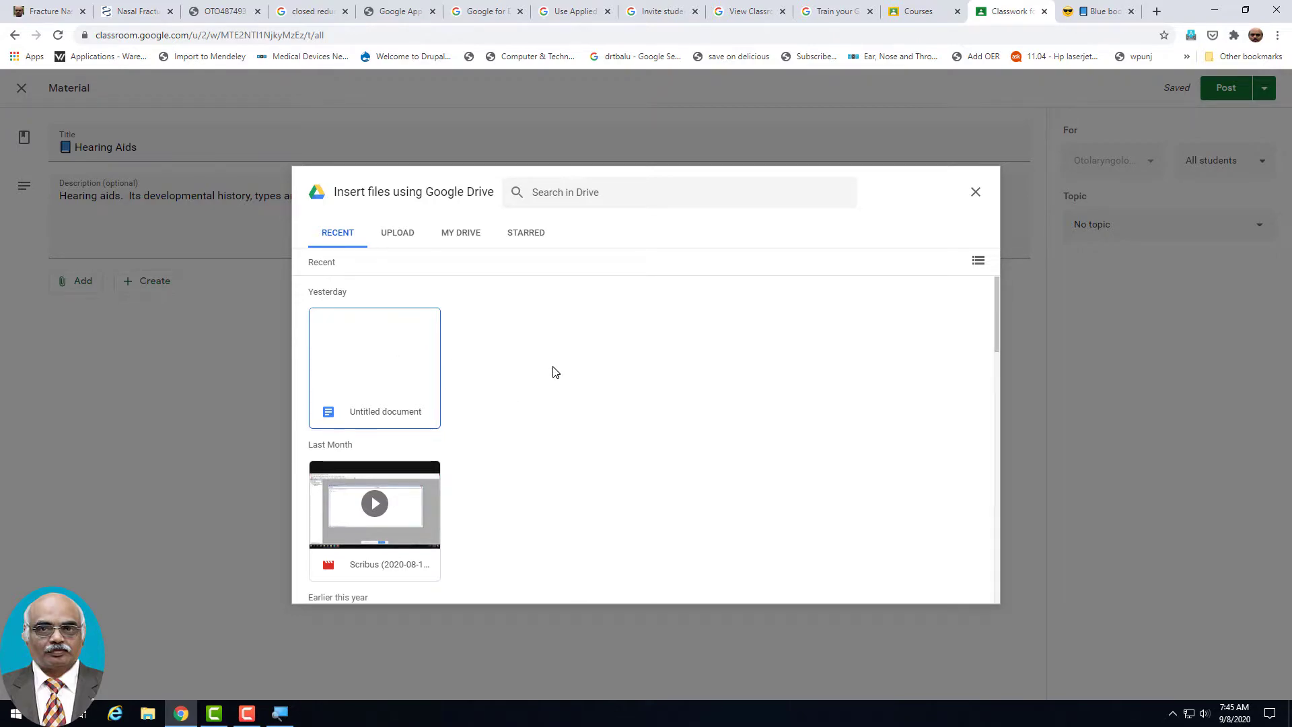
click(975, 193)
click(84, 286)
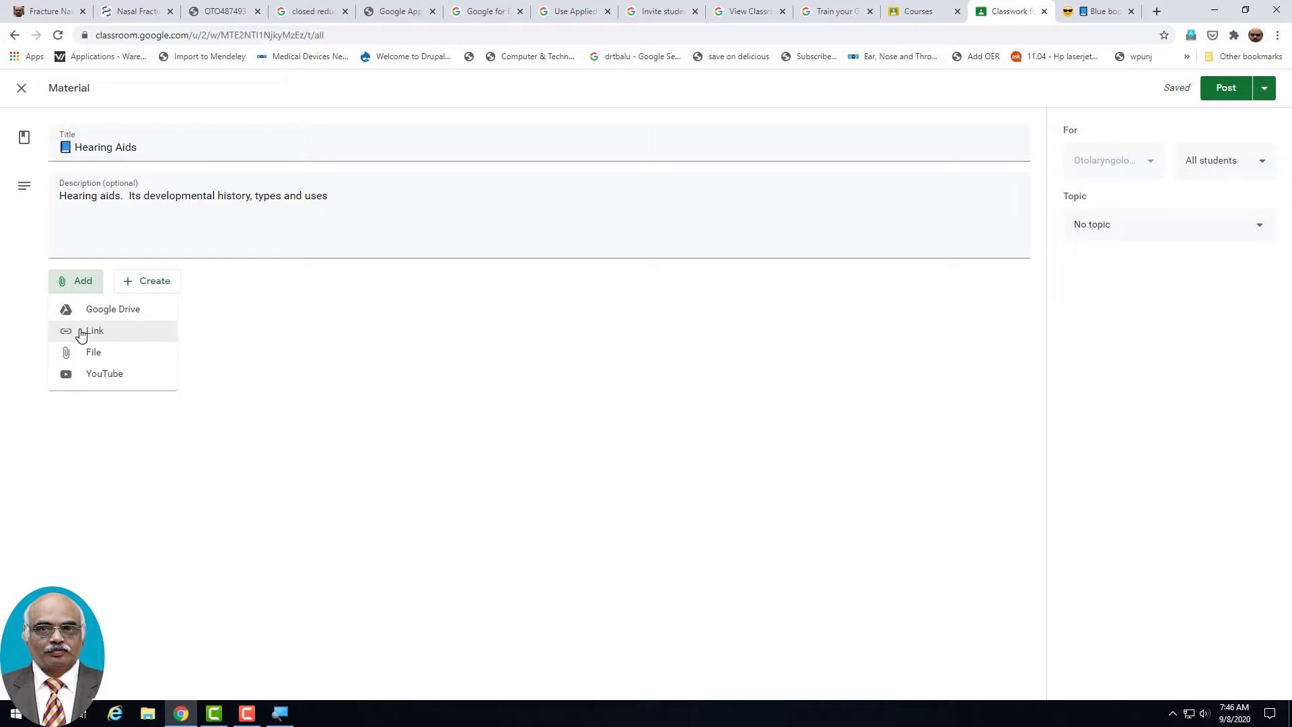
click(81, 331)
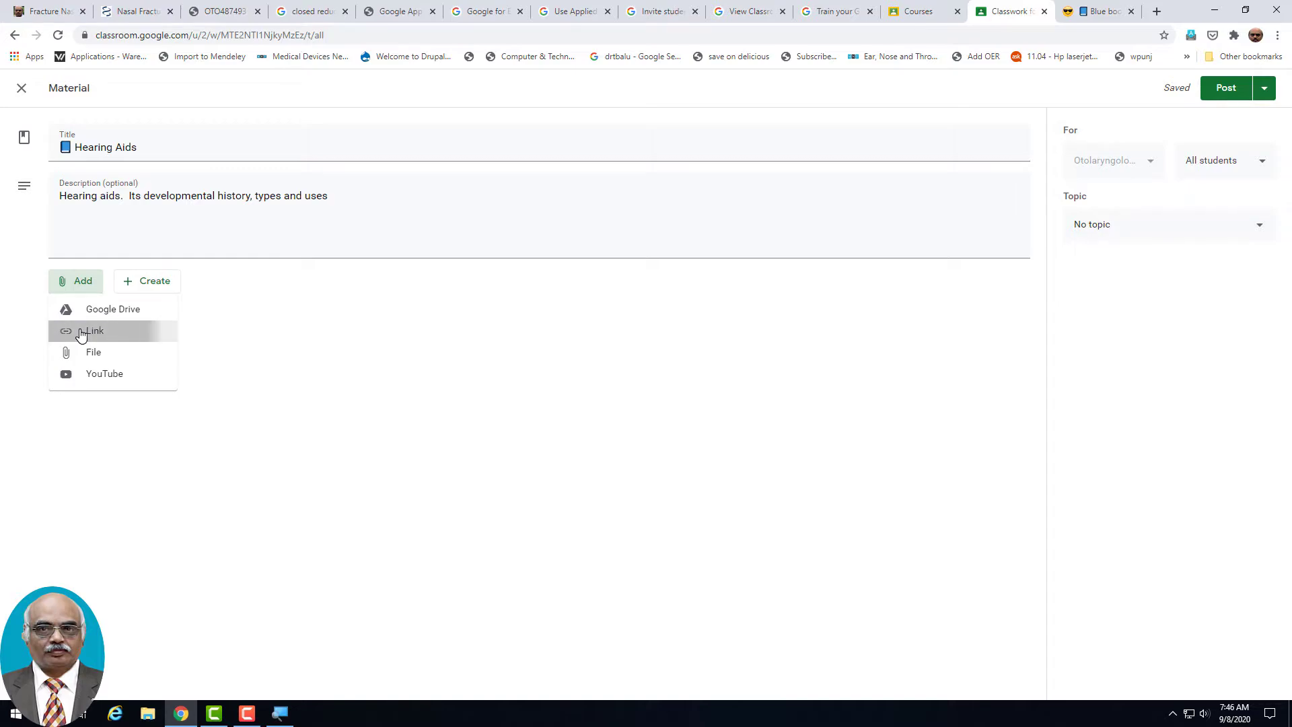
click(656, 433)
Attach the PDF file "aids" from the computer's Desktop to the material by uploading it.
click(61, 293)
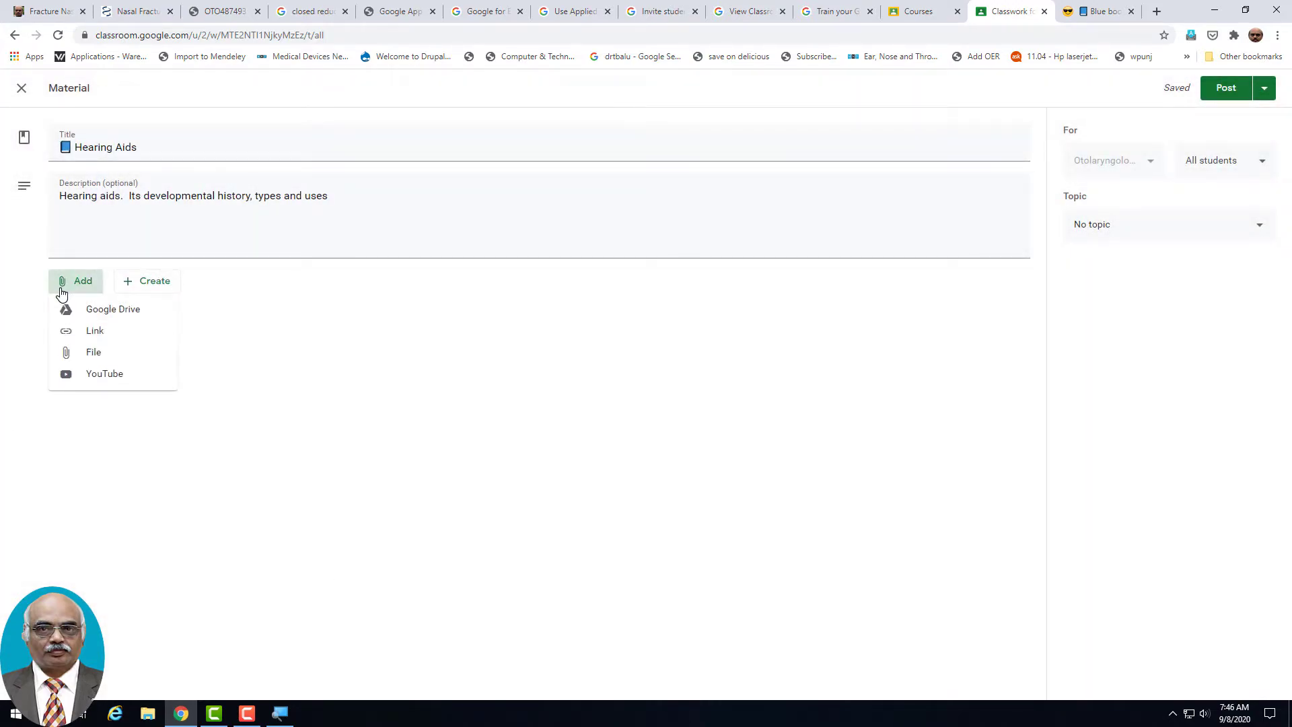
click(94, 354)
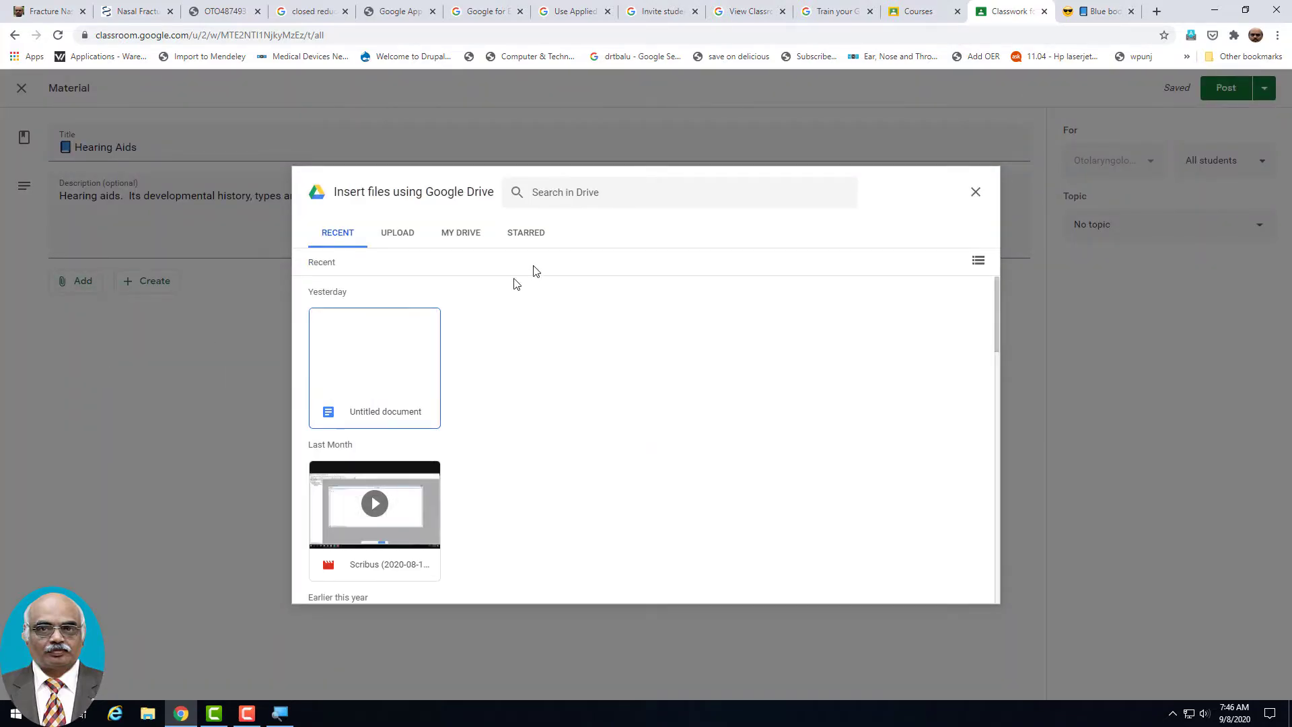
click(395, 235)
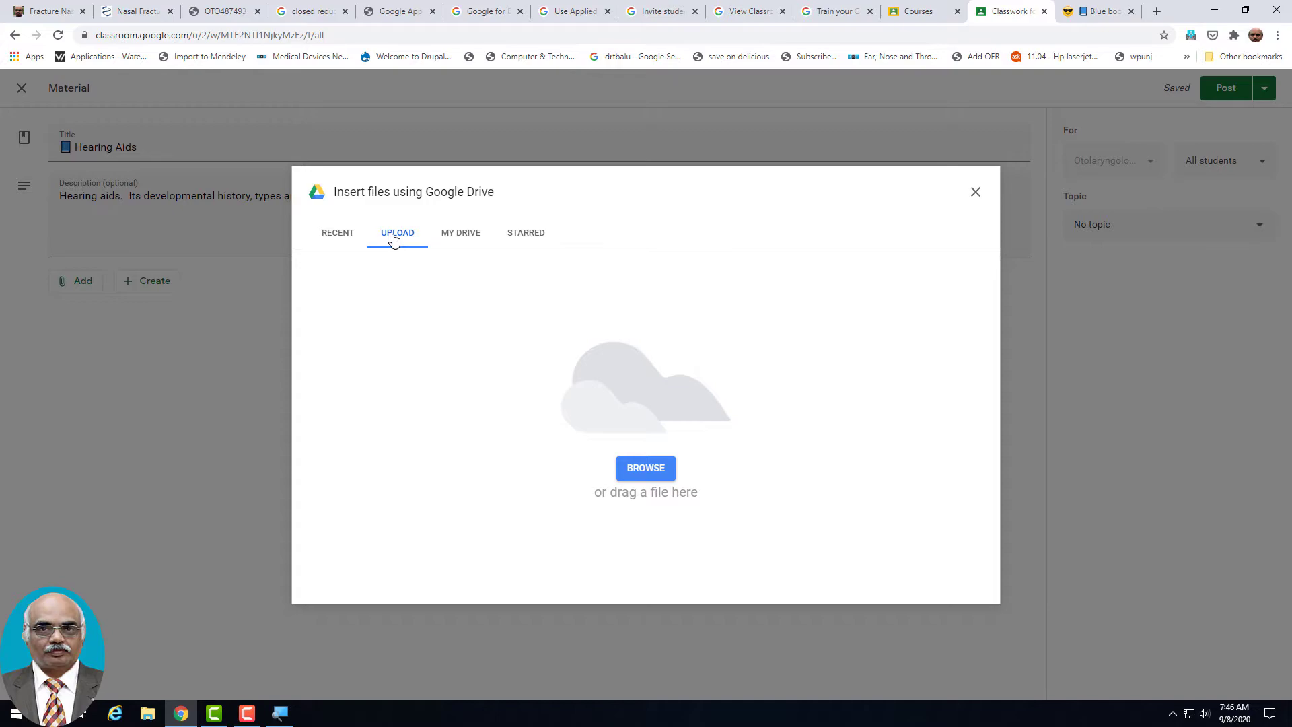
click(645, 471)
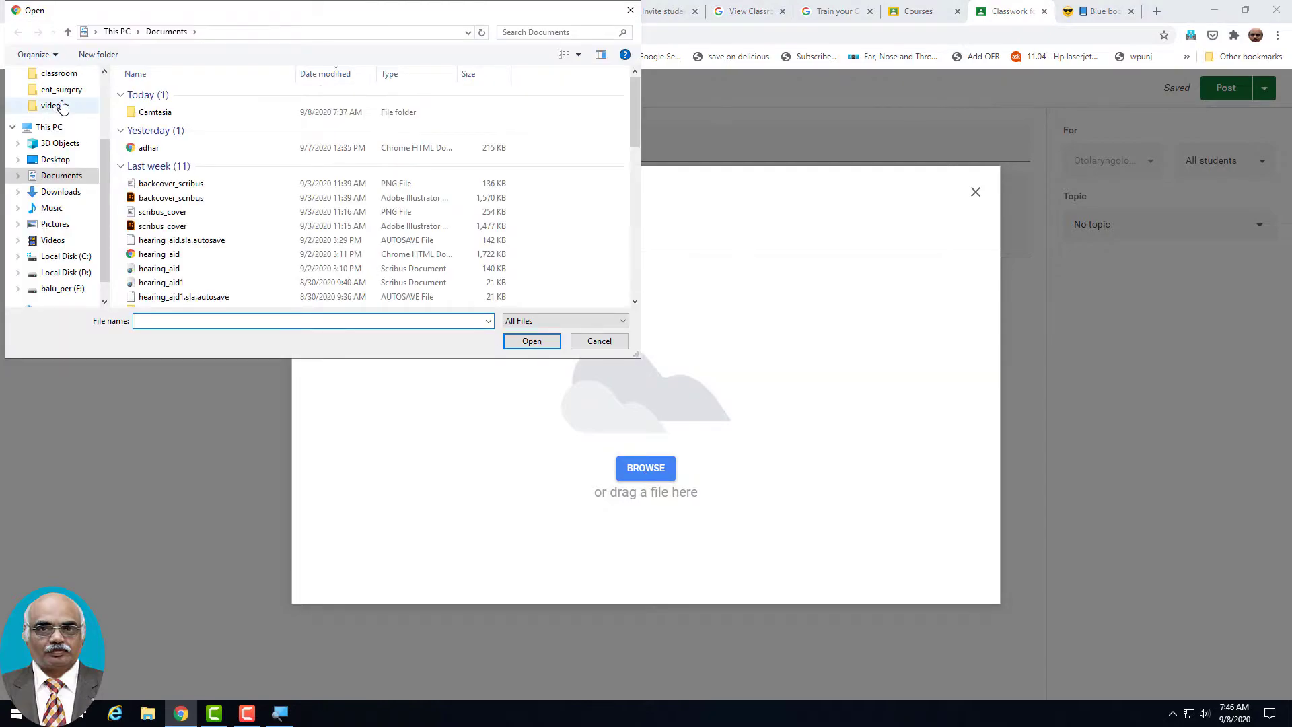
click(66, 159)
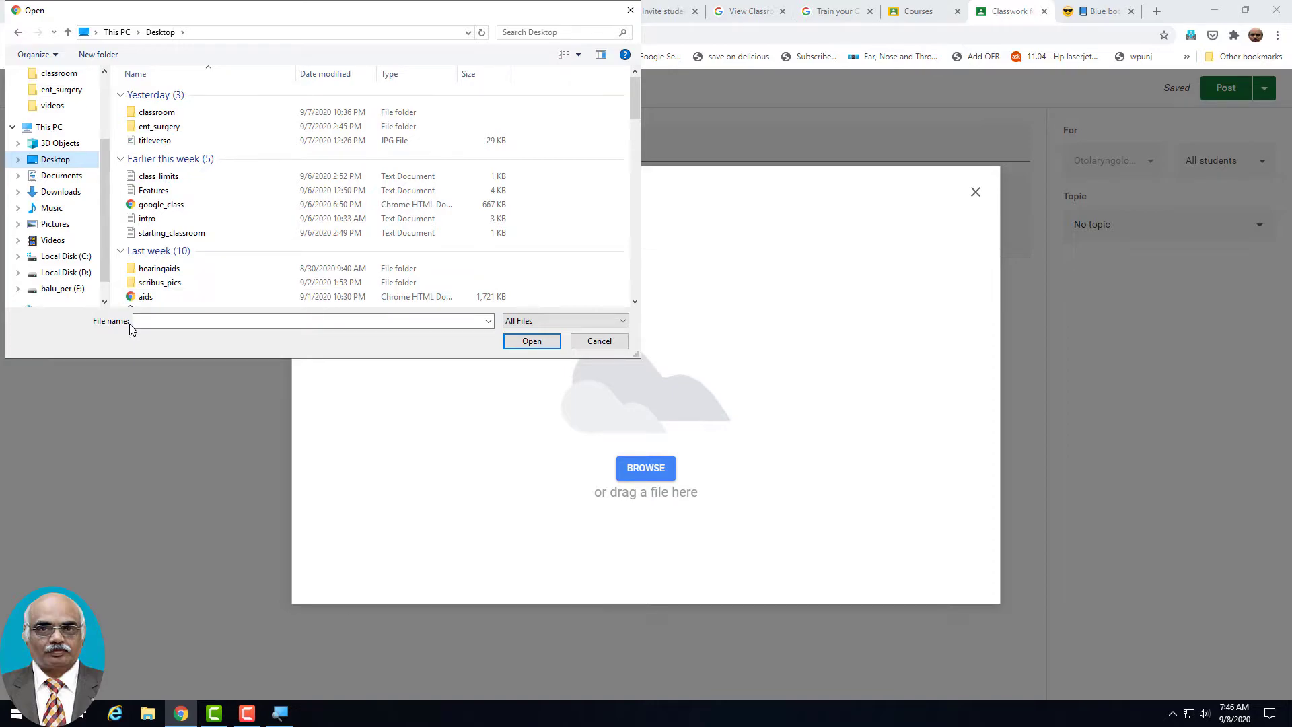
click(144, 300)
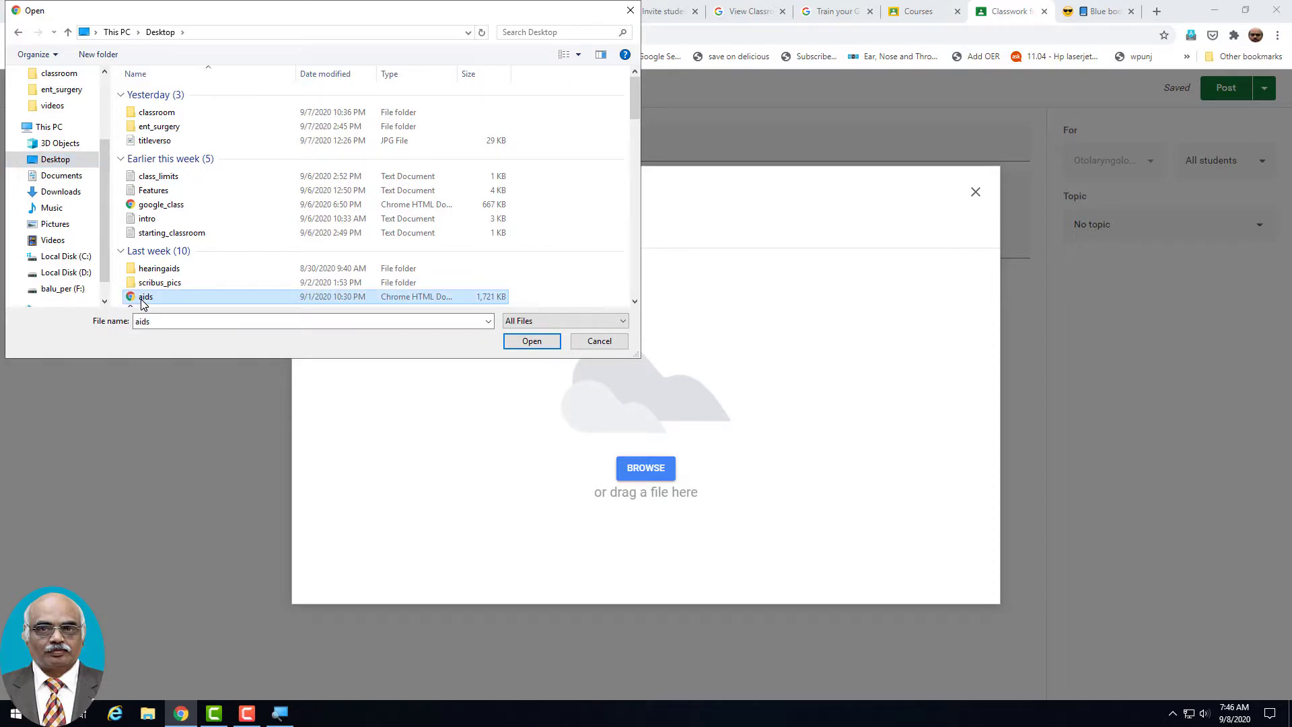
click(531, 342)
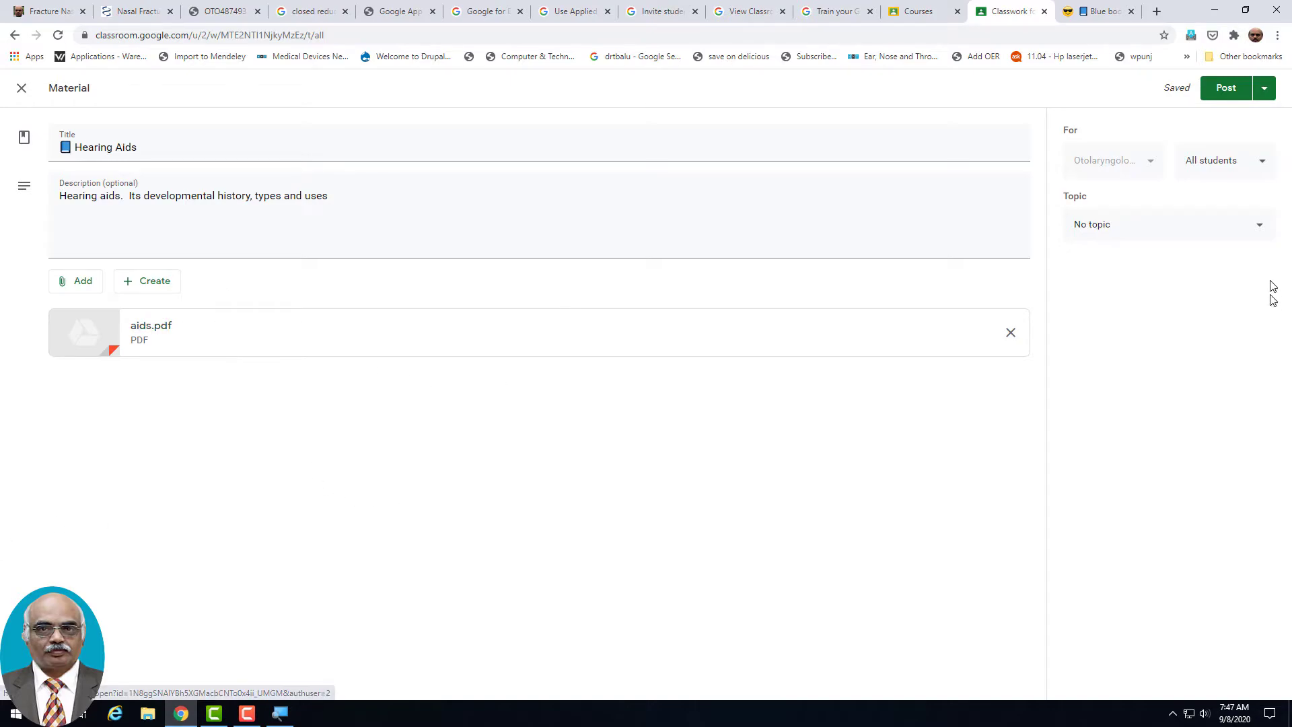
Check the student audience choices, leaving All students selected, and file the material under the Otology topic.
click(1264, 170)
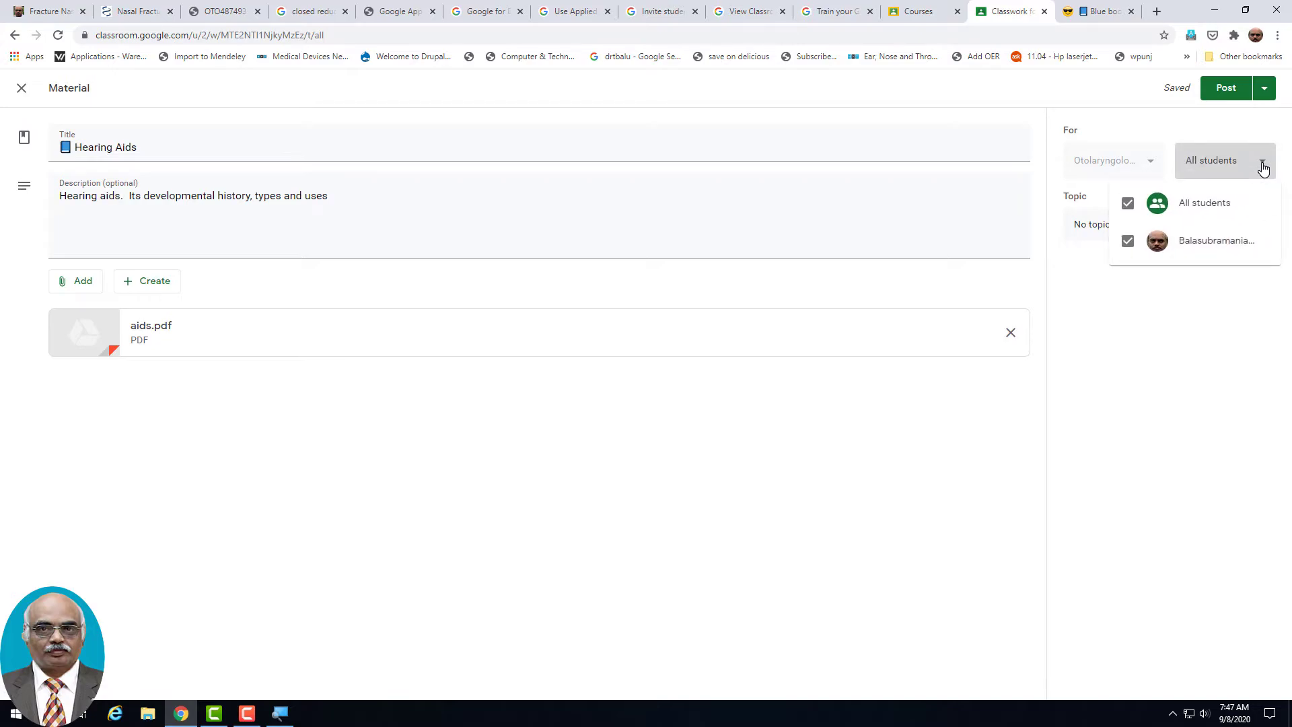
click(1264, 170)
click(1263, 170)
click(1137, 293)
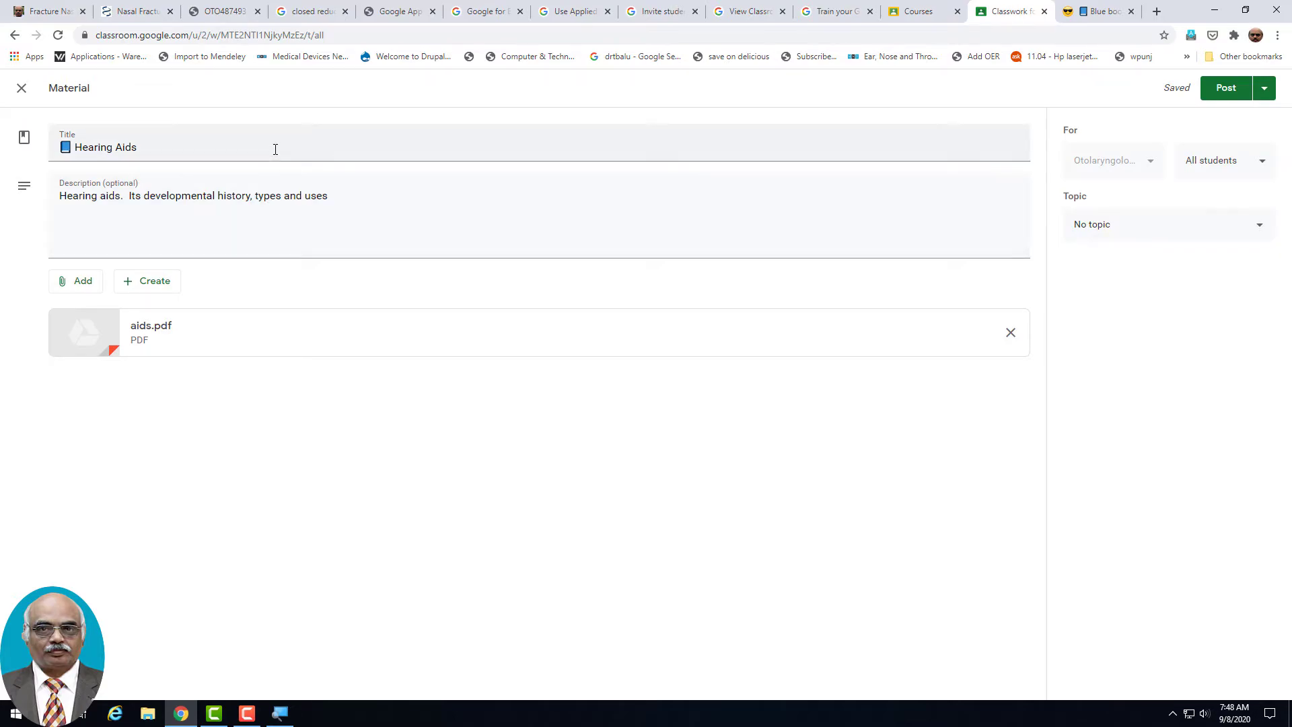
click(1255, 234)
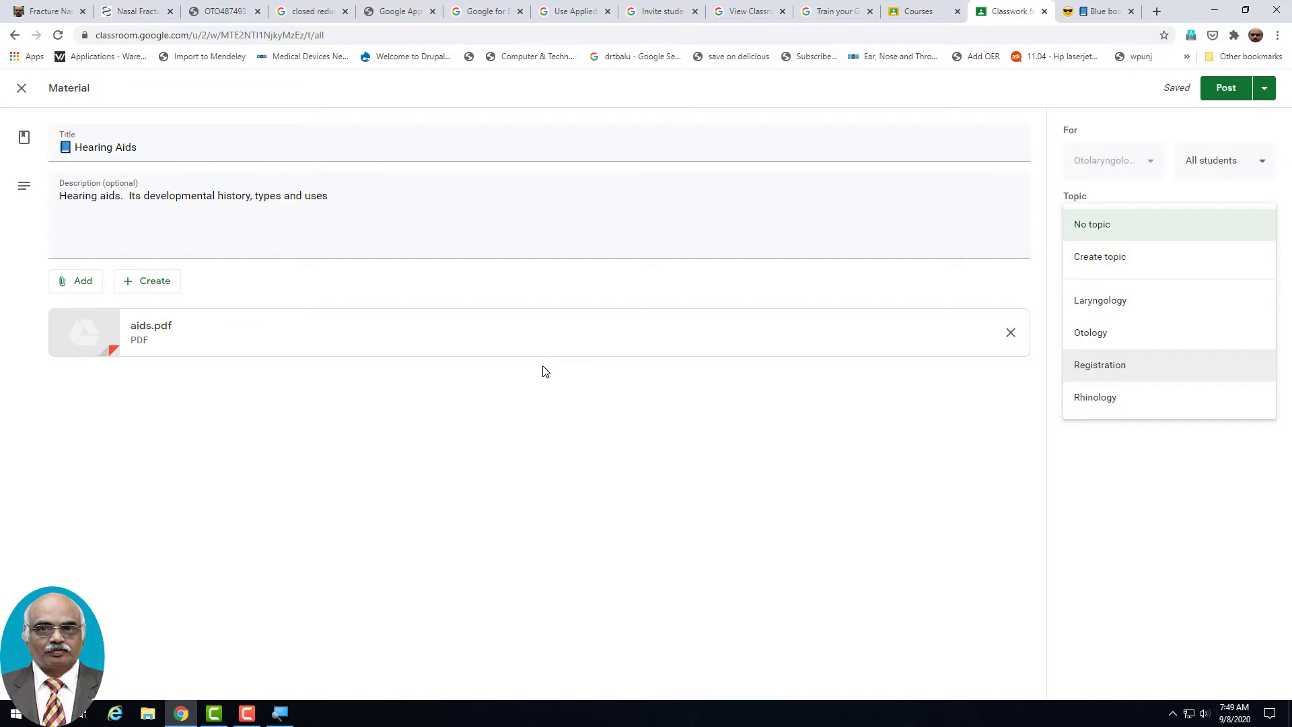
click(1084, 339)
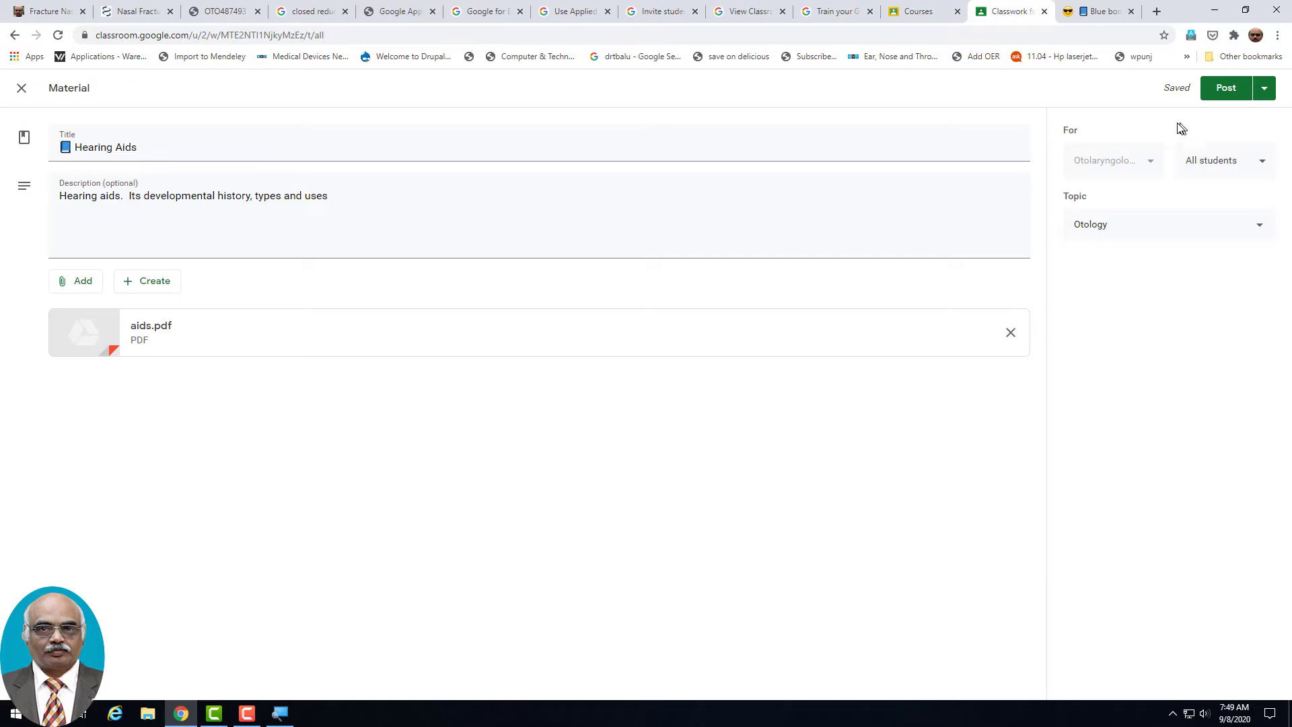
click(1266, 95)
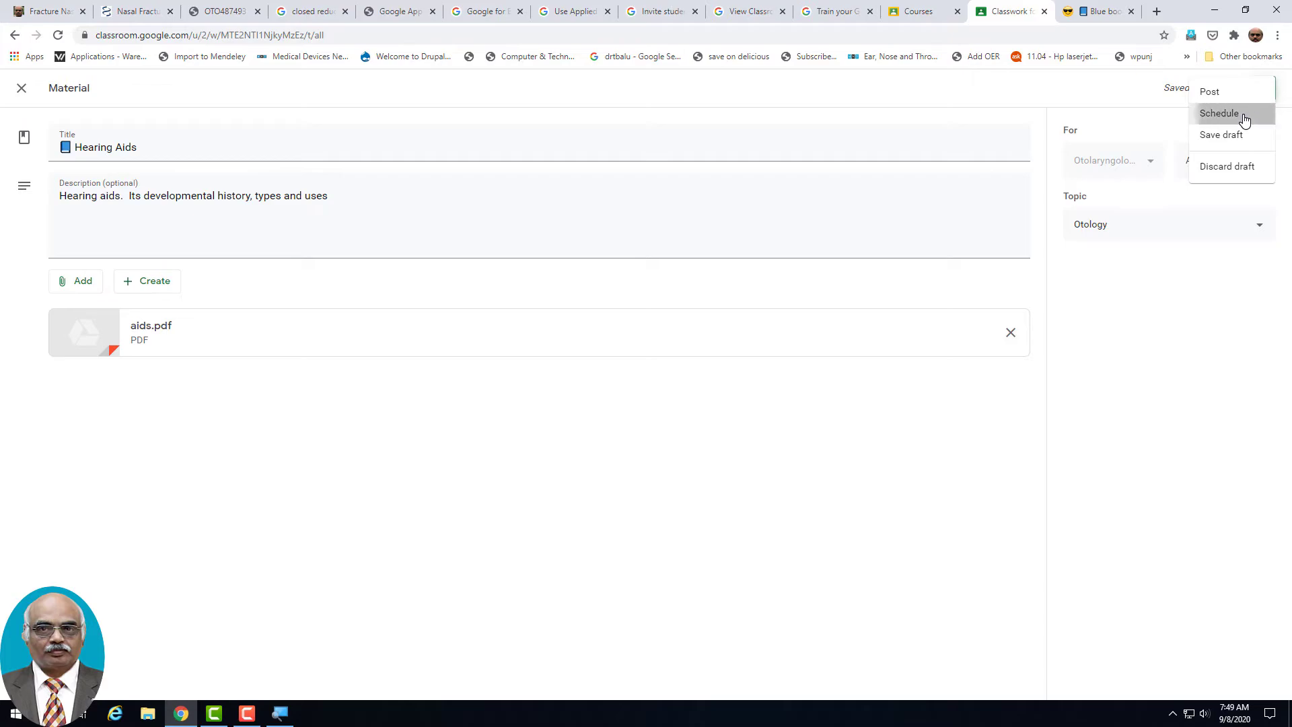
click(1245, 114)
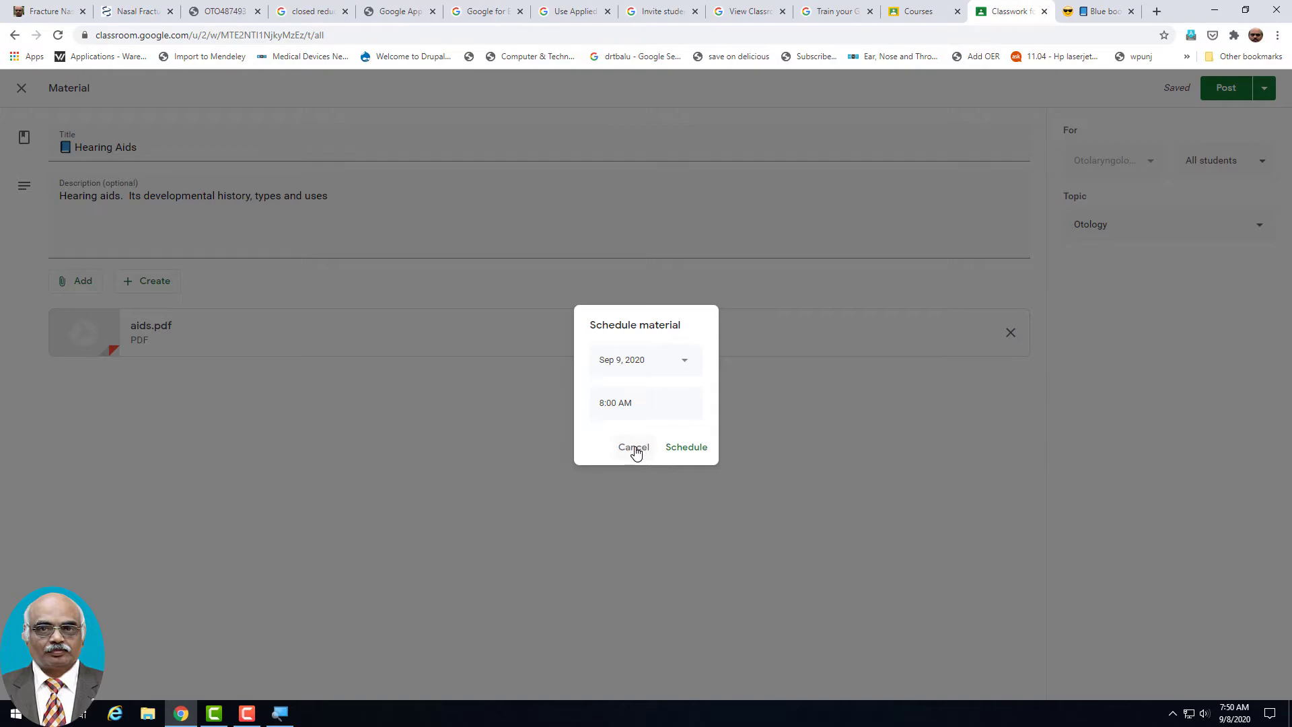
click(635, 449)
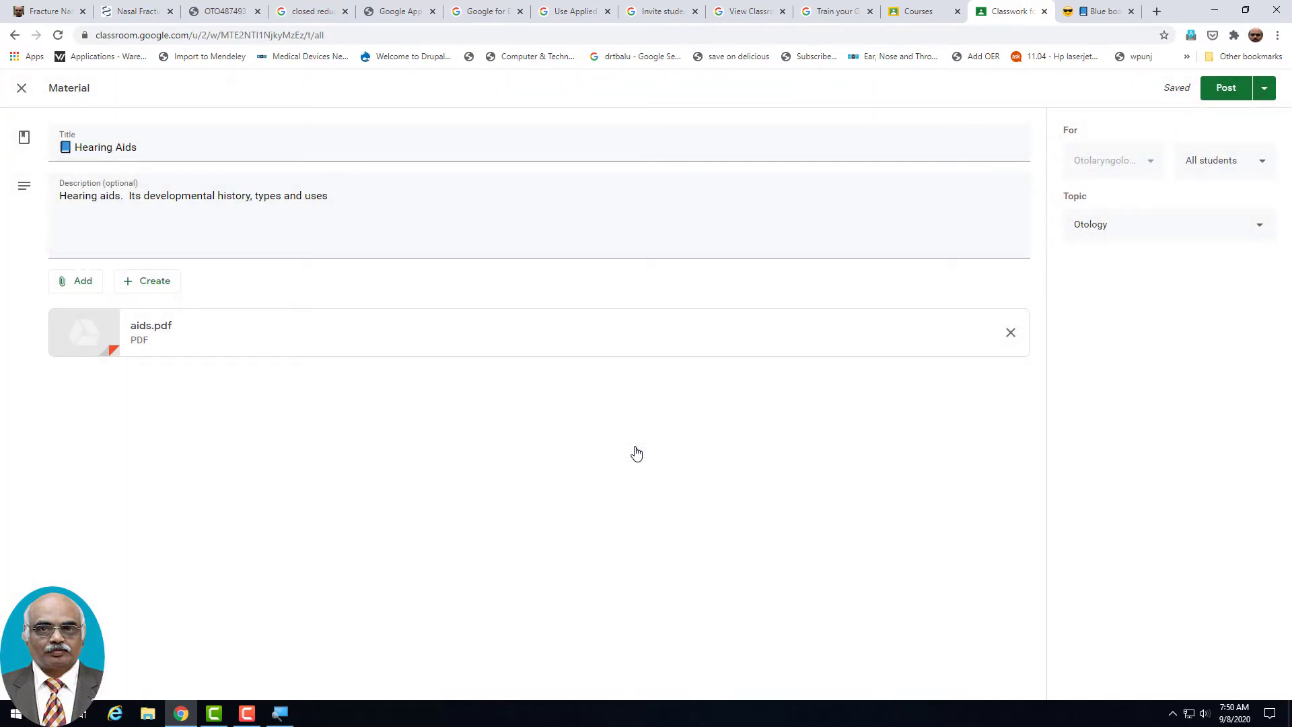
click(1266, 91)
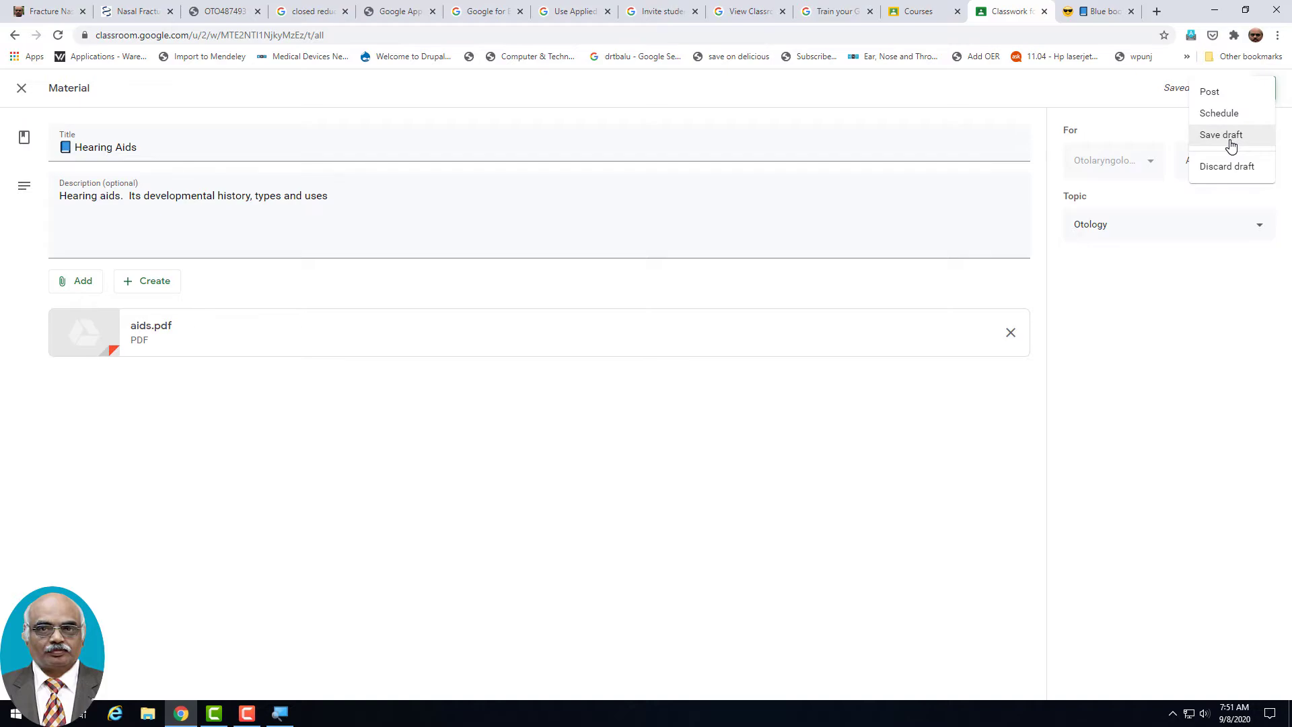
click(1062, 84)
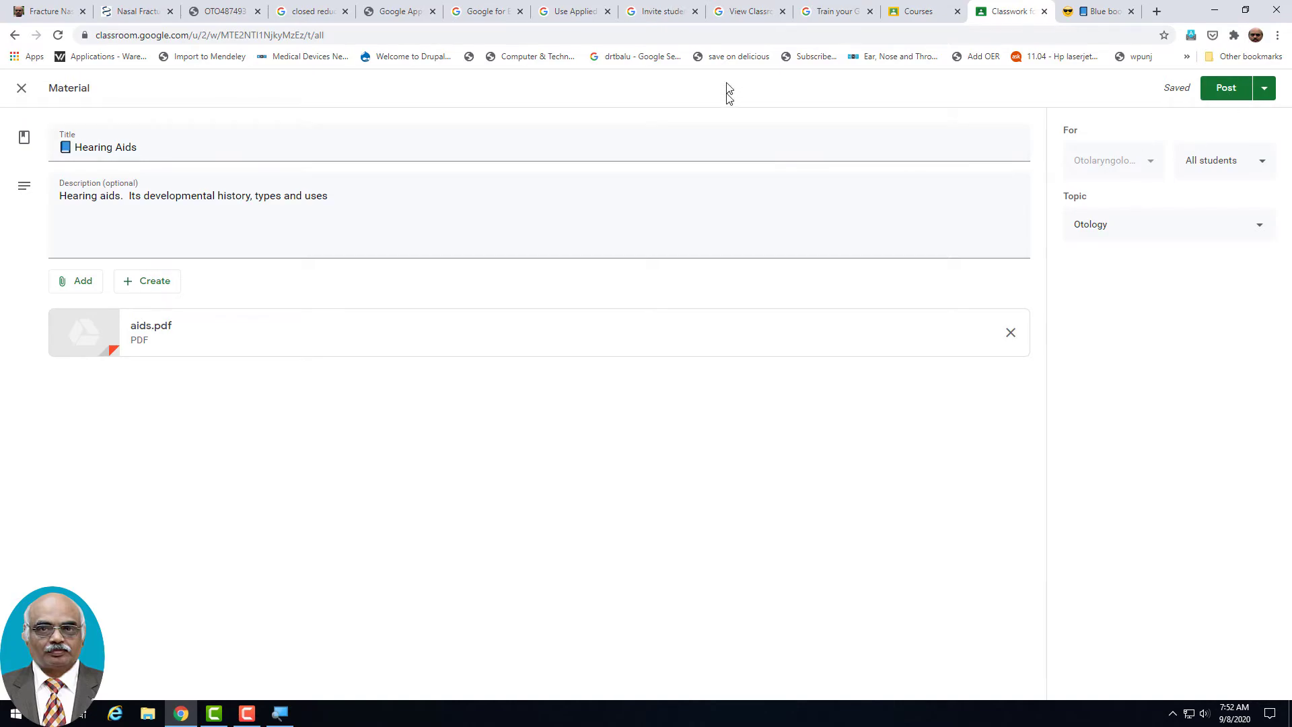
click(1266, 91)
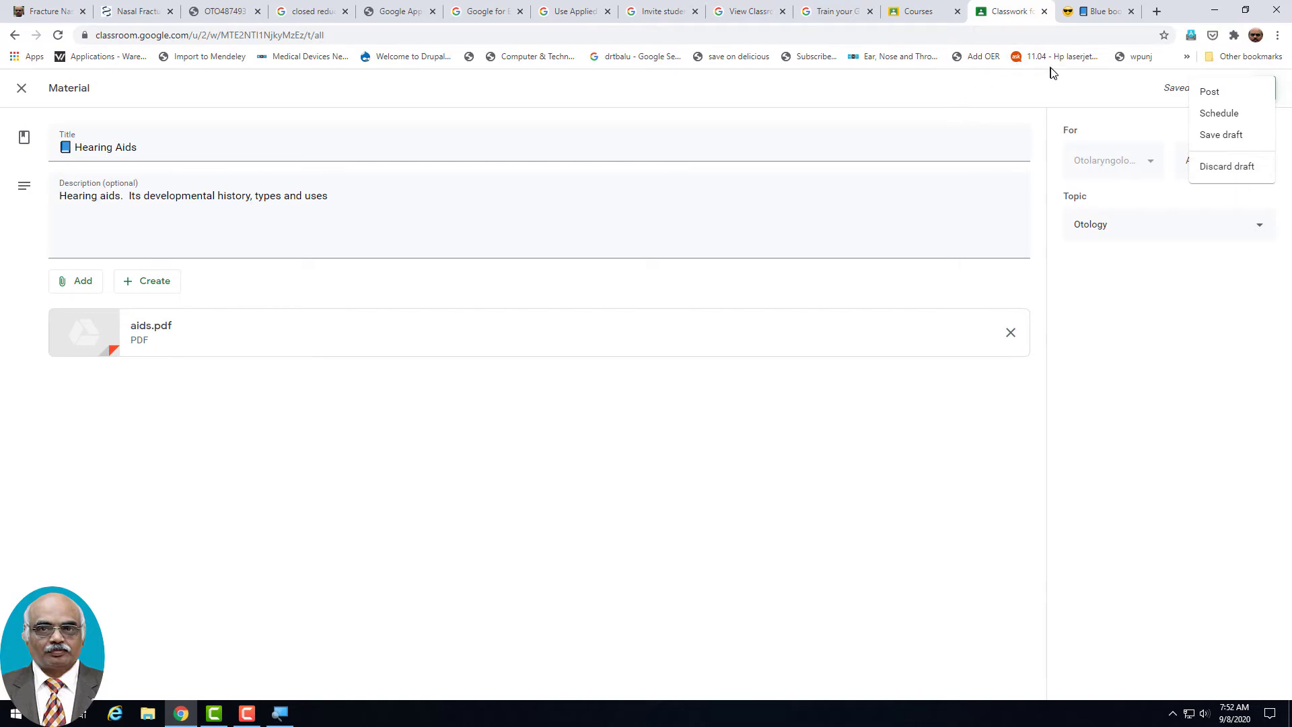
click(1055, 99)
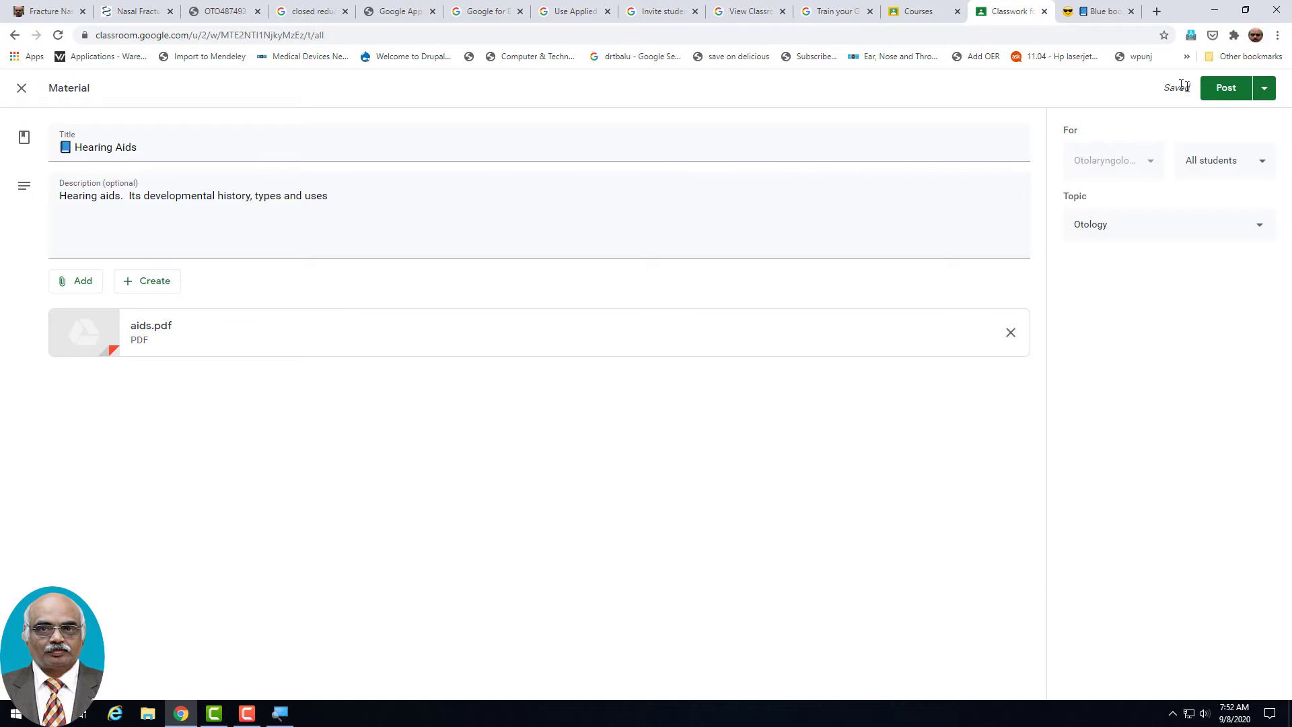
Post the Hearing Aids material immediately and expand its entry under Otology in Classwork.
click(1227, 88)
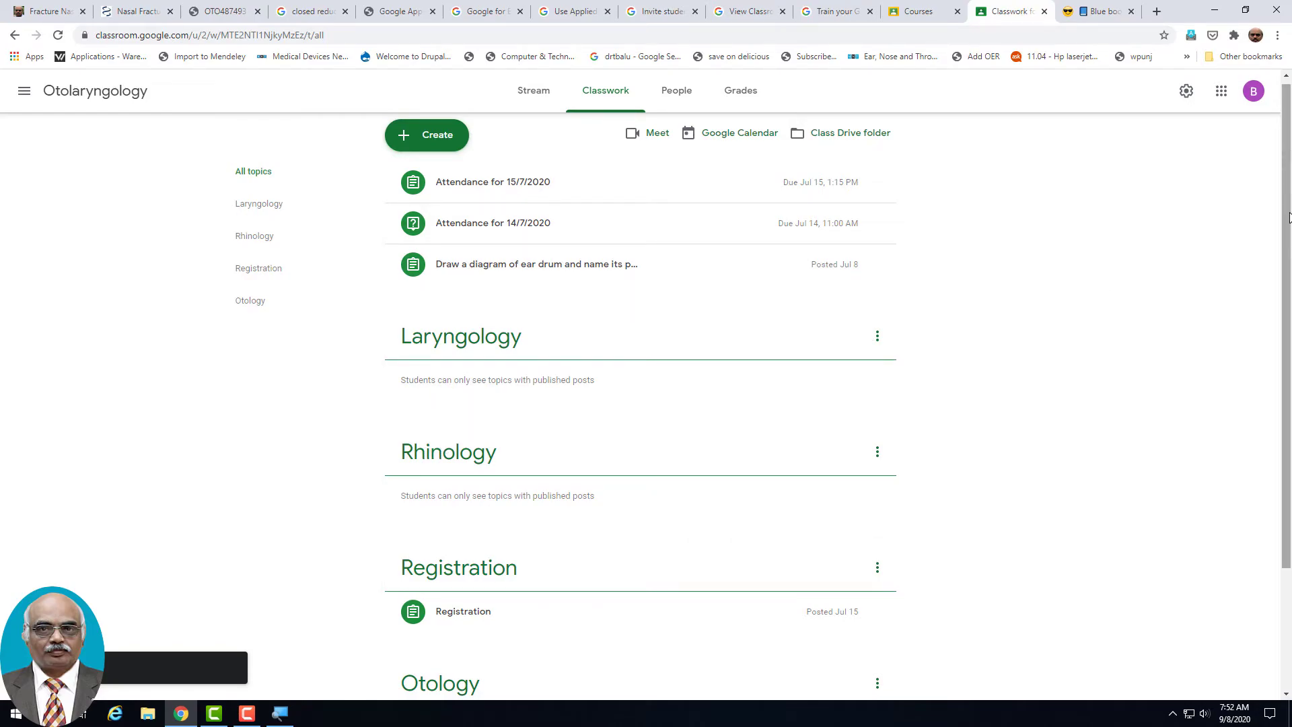
scroll(1282, 347, down, 3)
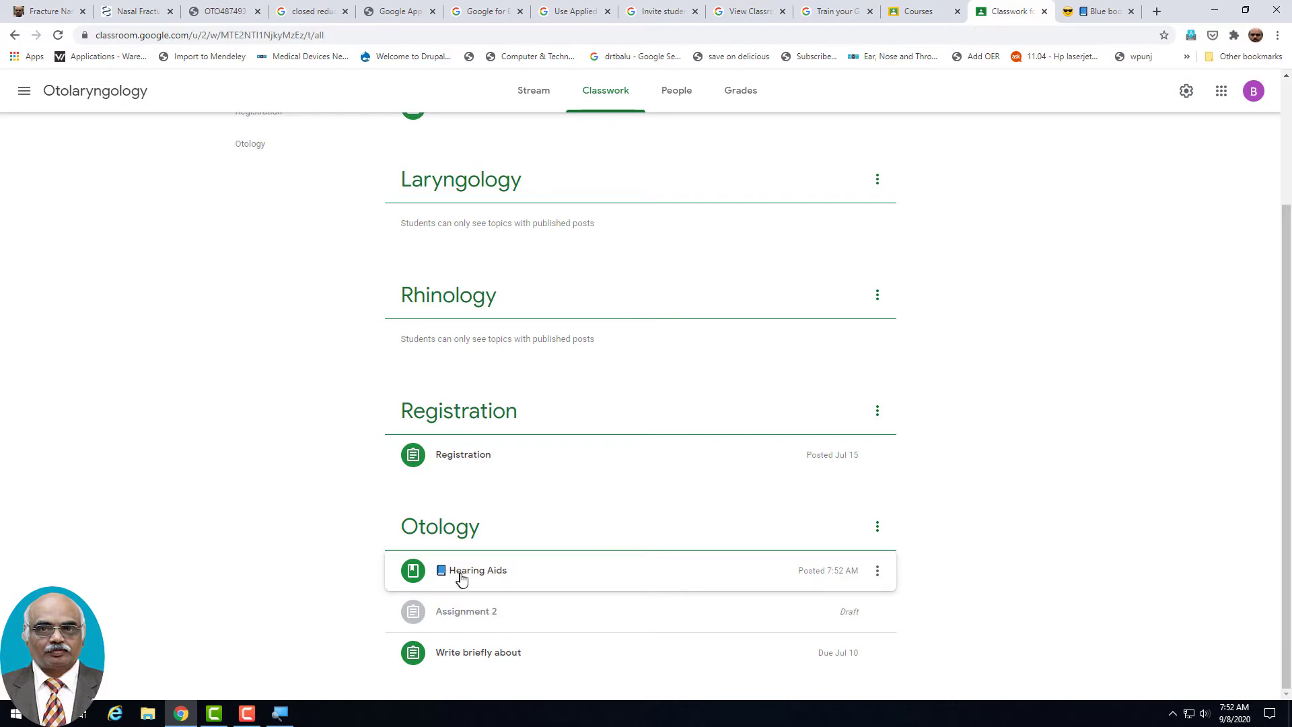
click(468, 579)
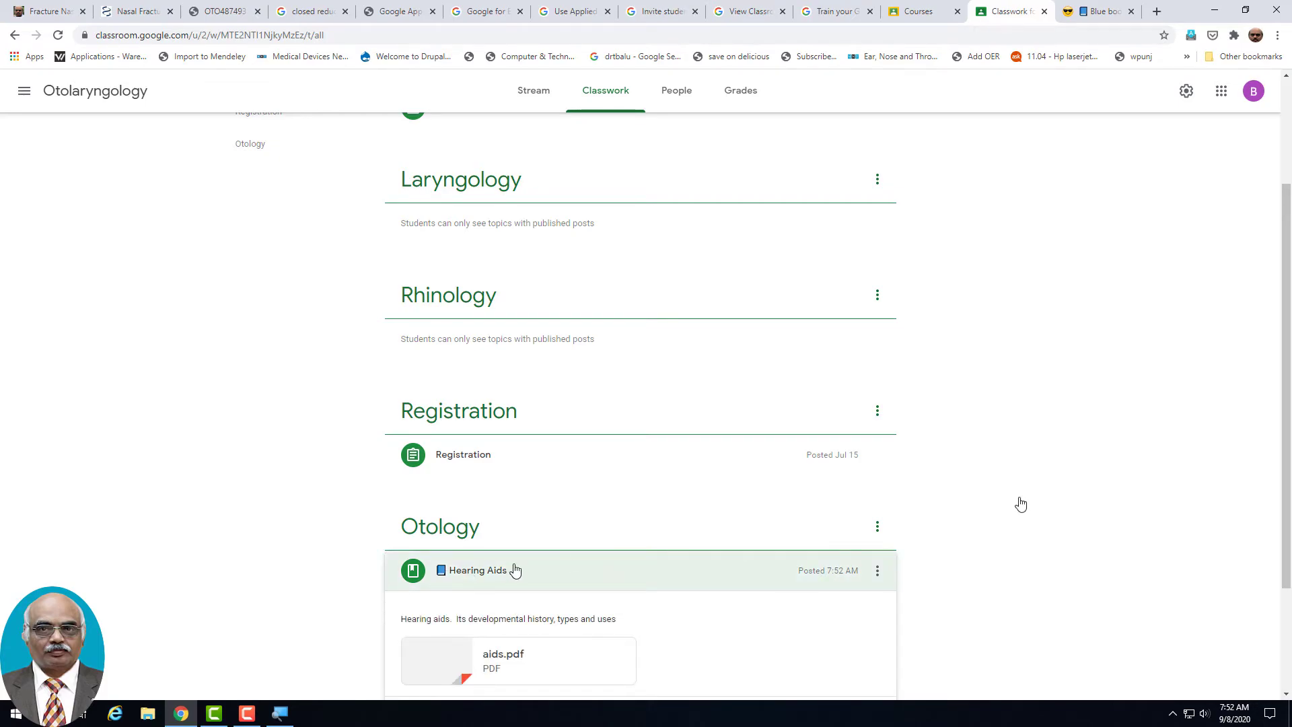
drag(1290, 415, 1290, 517)
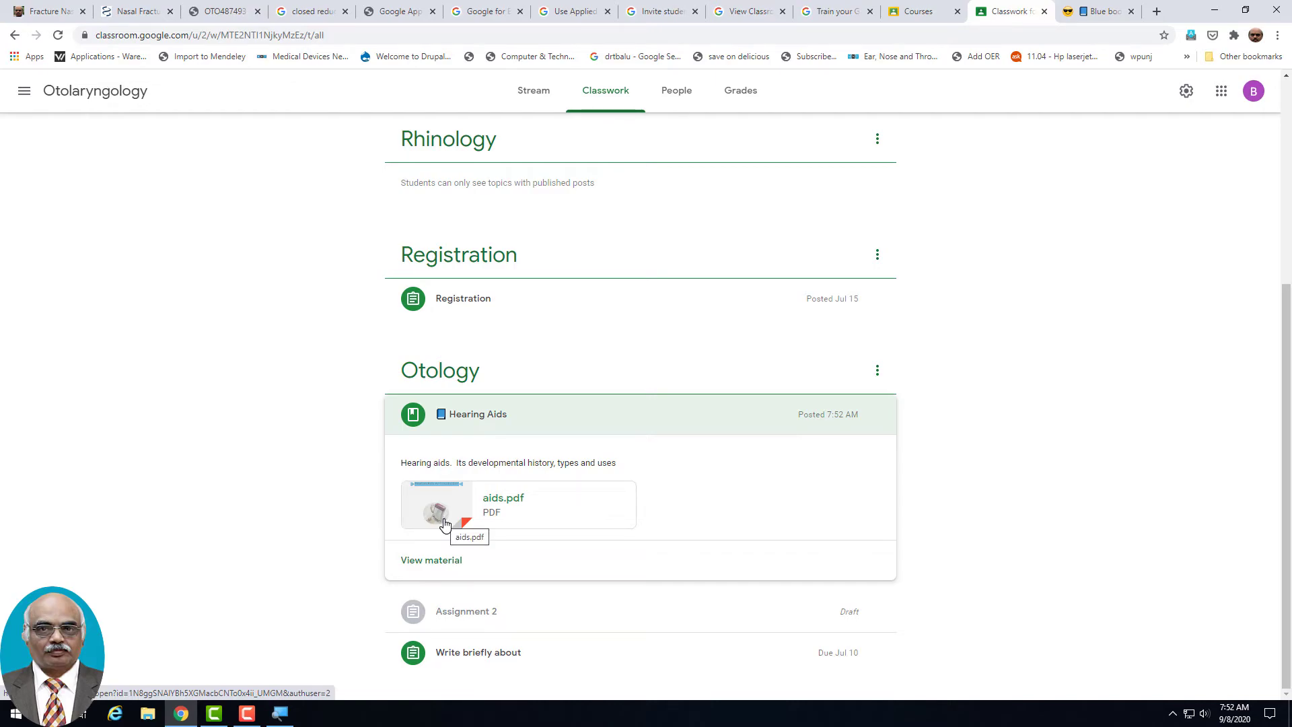
View the posted material's full page, preview its aids.pdf attachment and return to the Classwork list.
click(438, 564)
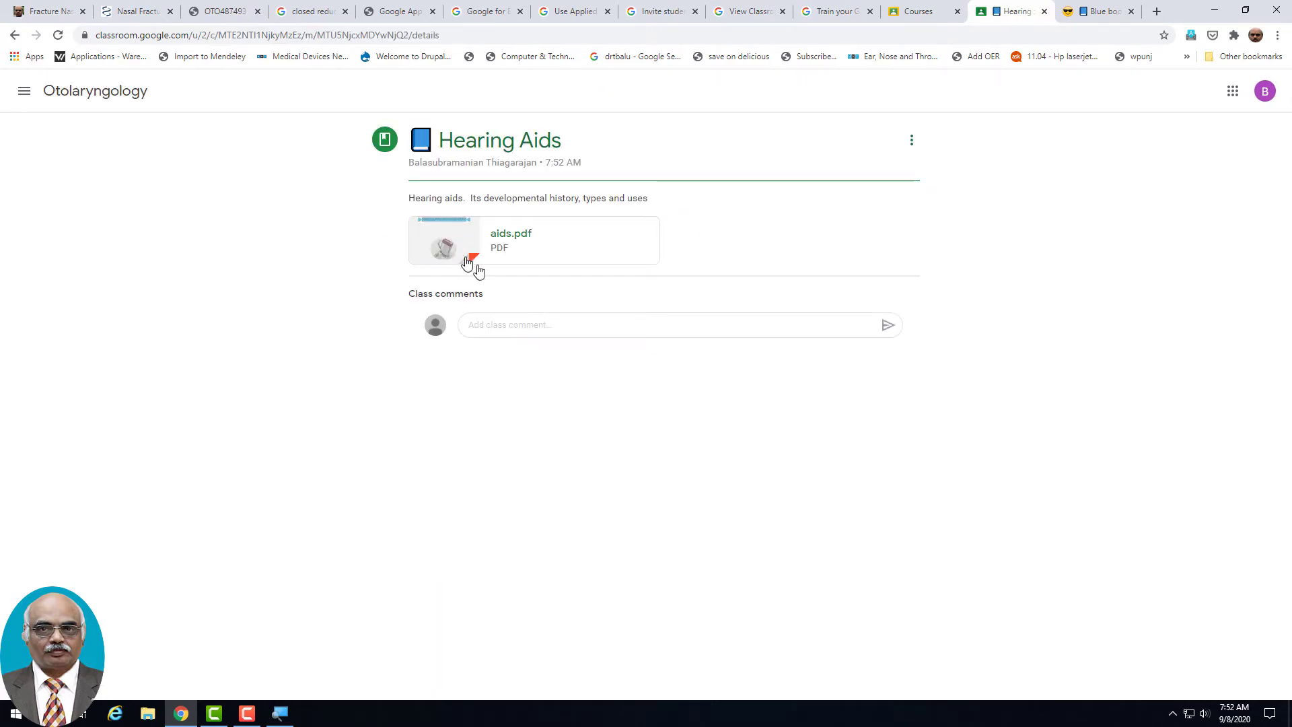
click(459, 257)
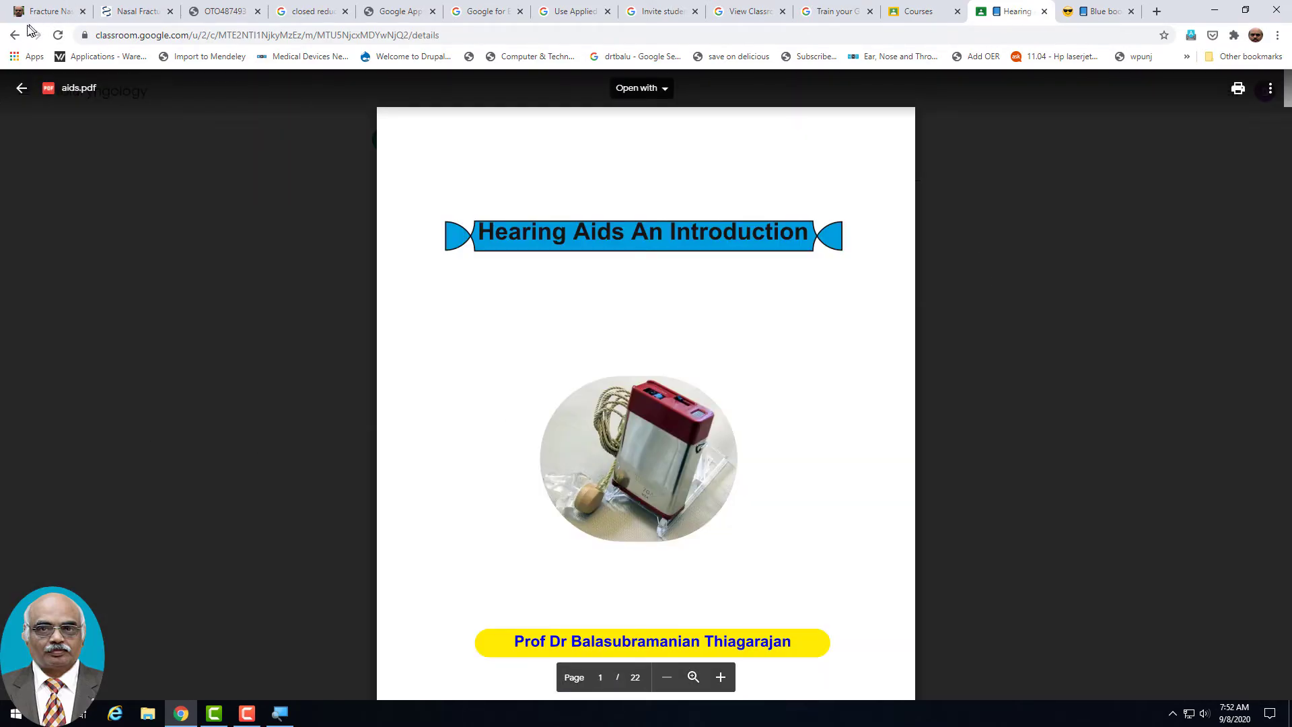
click(15, 35)
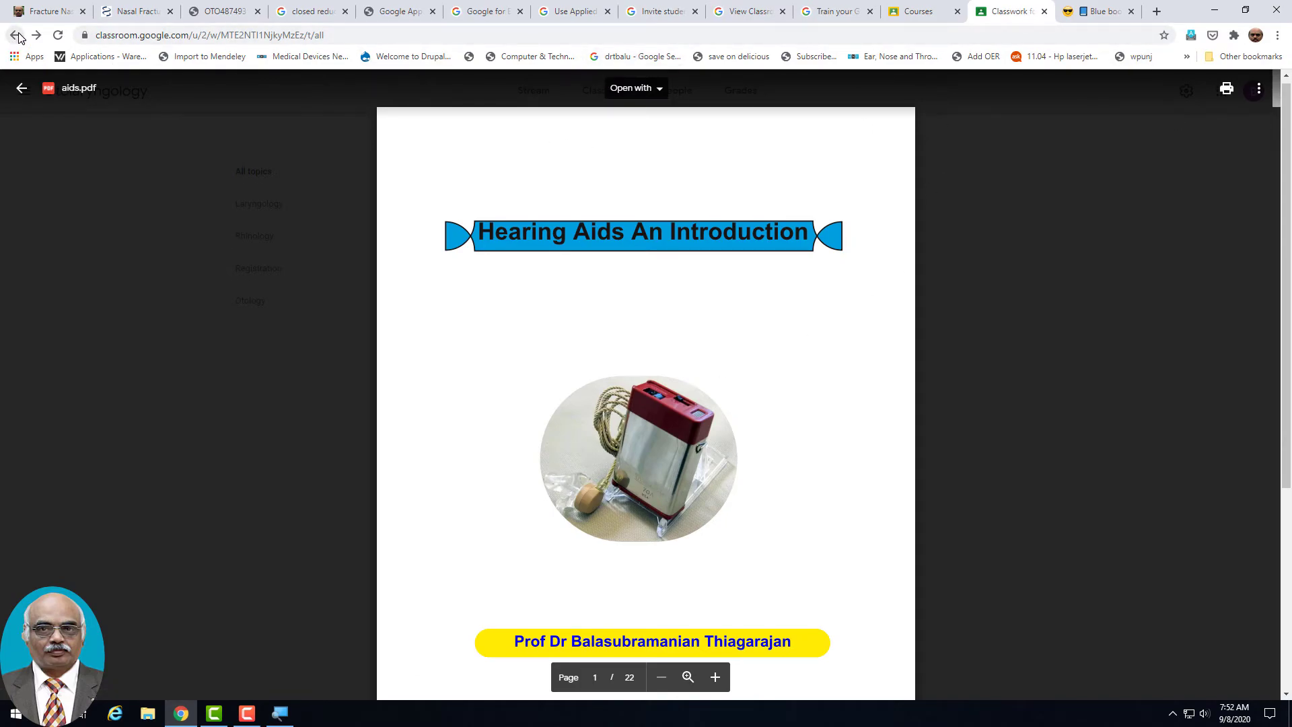
click(21, 88)
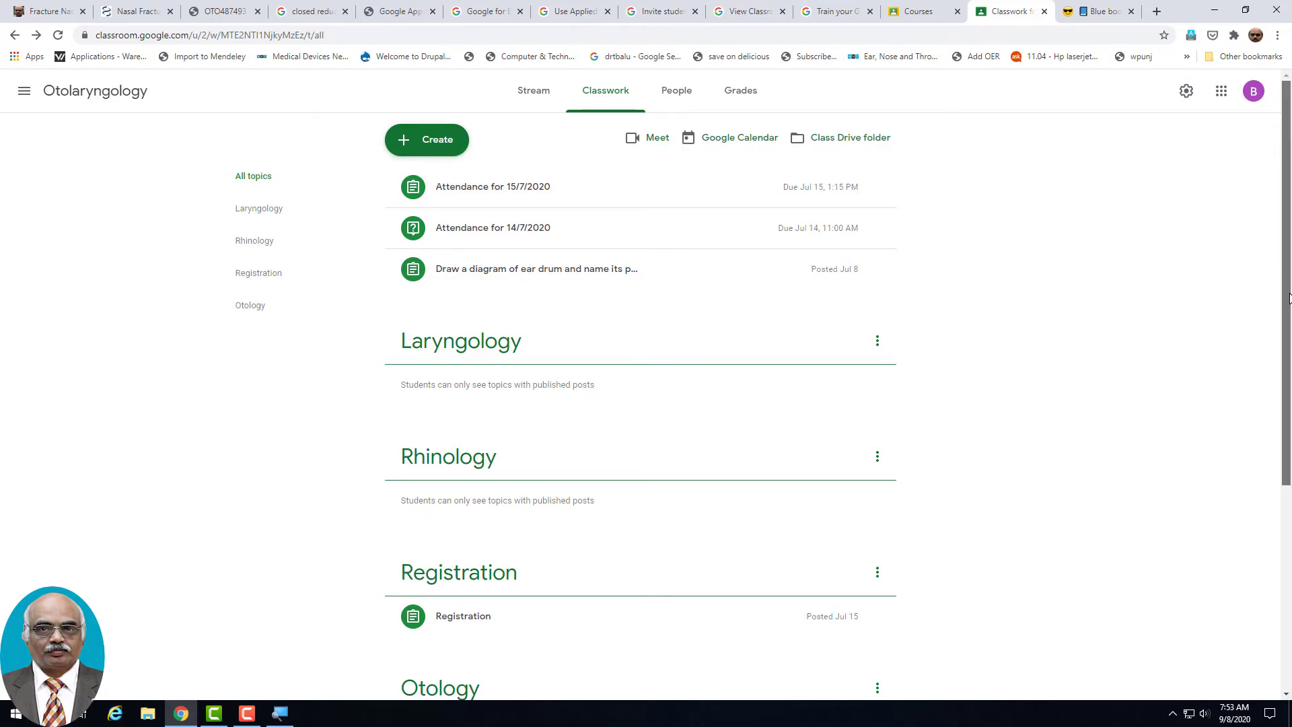
Reopen the Hearing Aids material's full page and look at its class comment field and available post actions.
drag(1289, 298, 1289, 482)
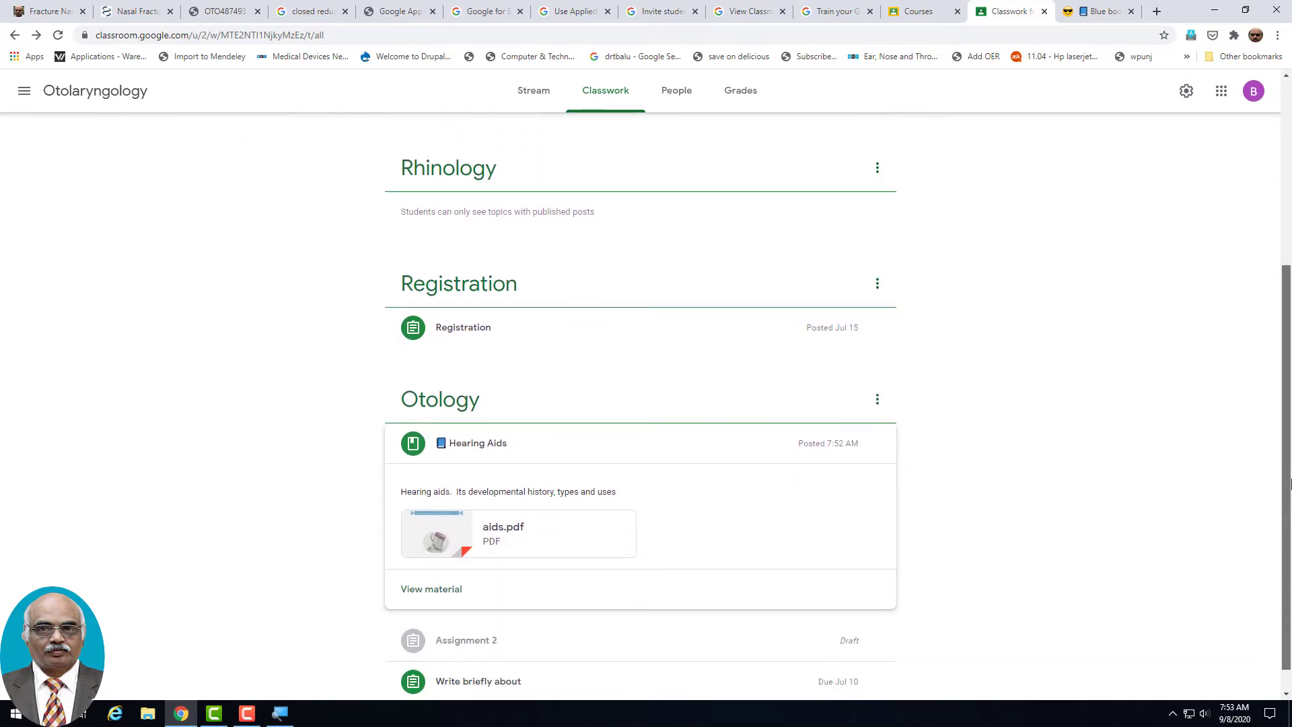
click(428, 597)
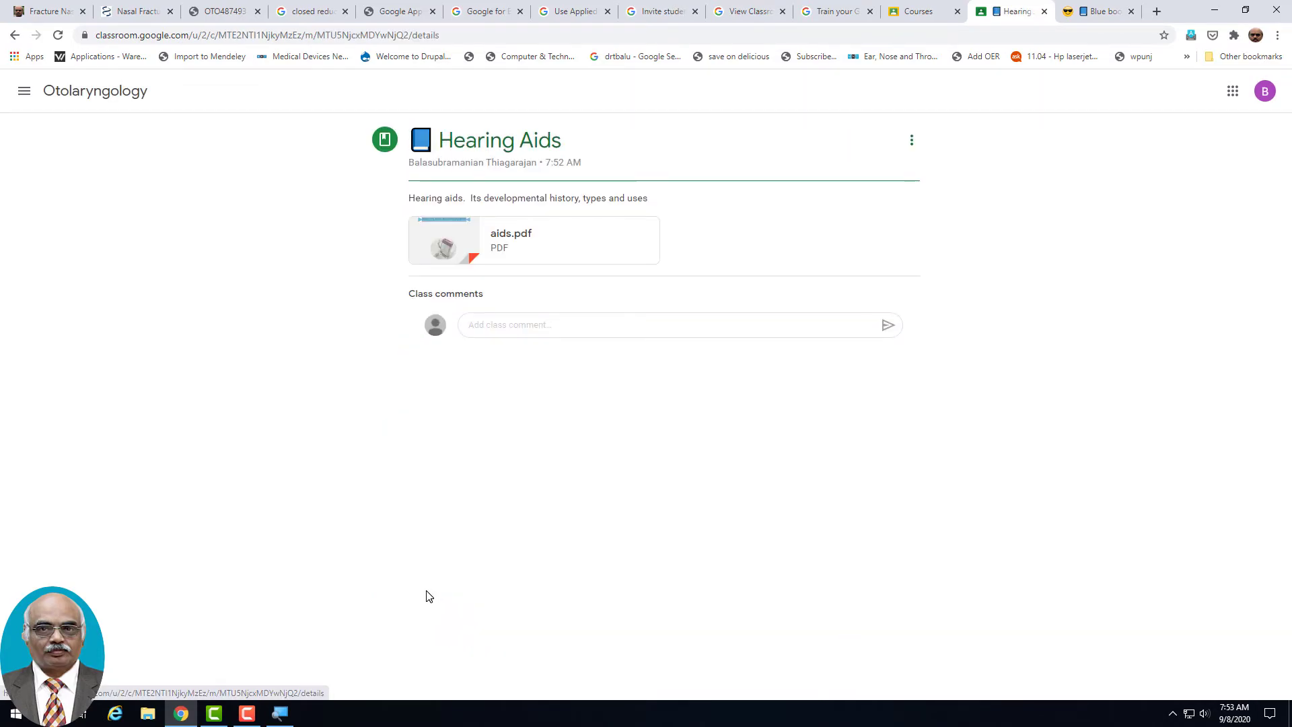
click(538, 325)
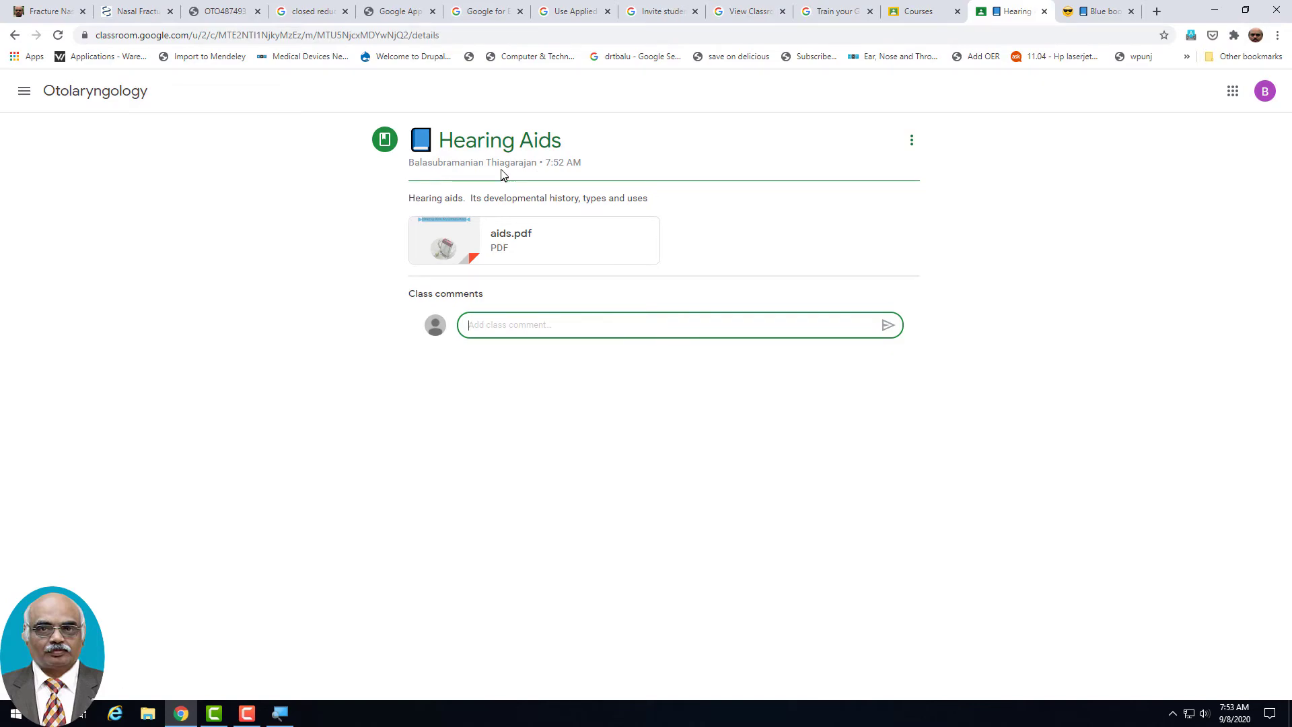
click(912, 148)
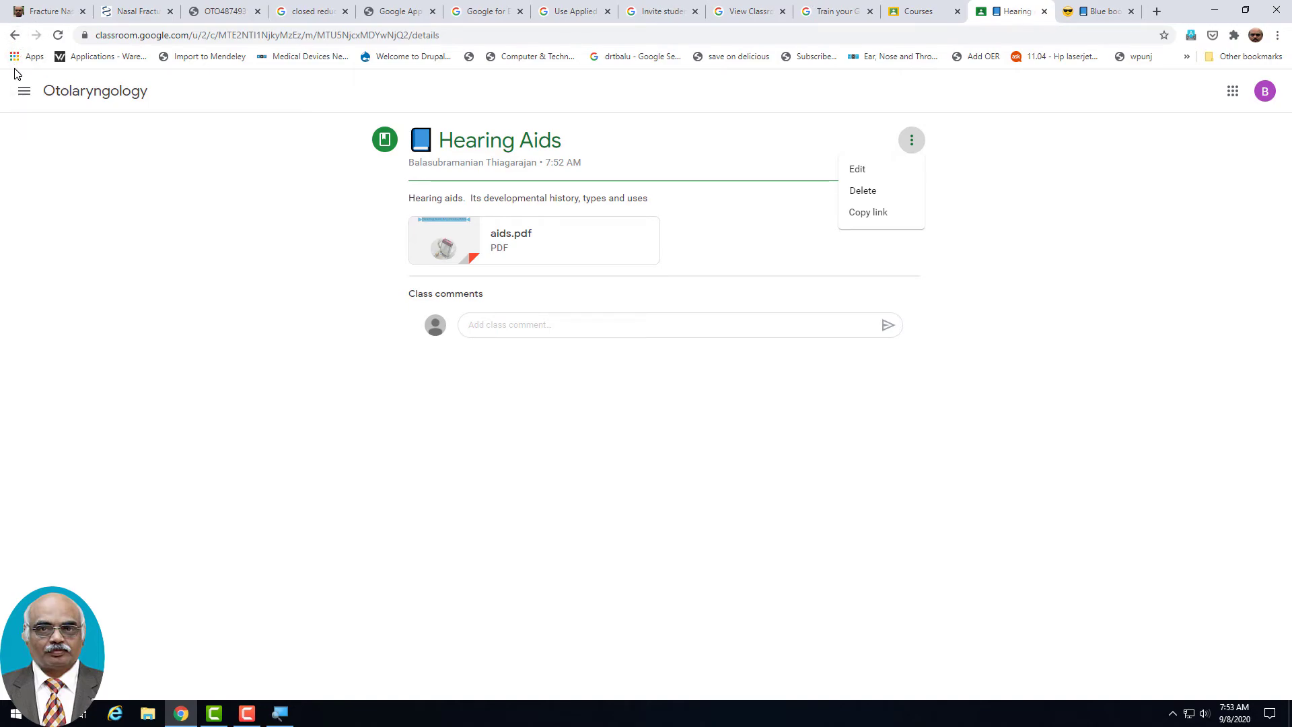
Leave the Hearing Aids material page and return to the full Classwork list of the Otolaryngology class.
click(14, 37)
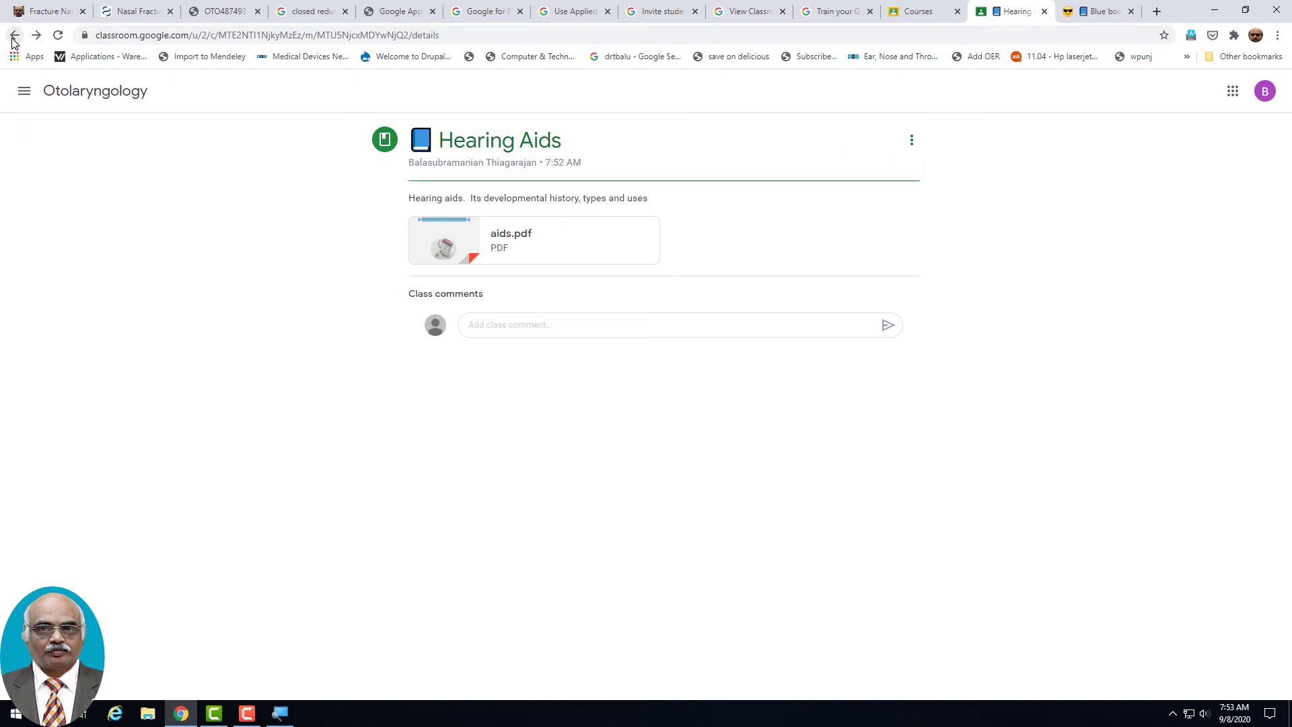
click(24, 91)
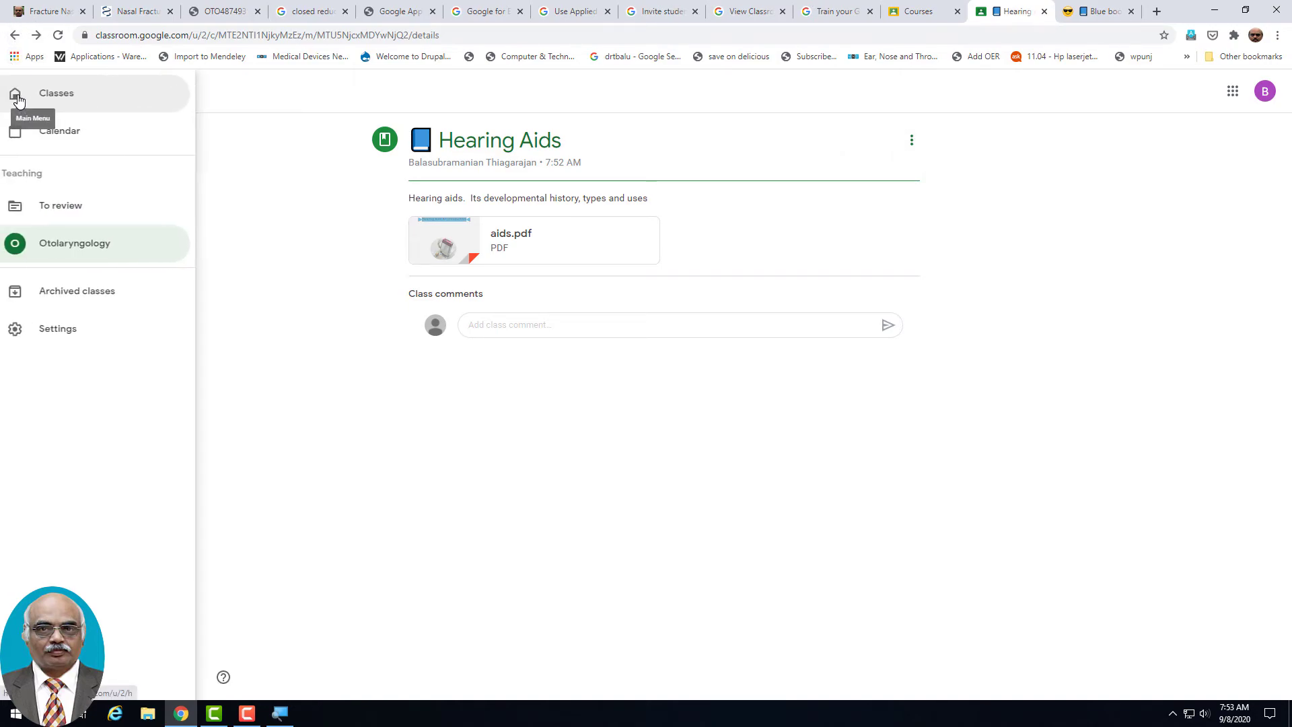
click(65, 98)
click(76, 225)
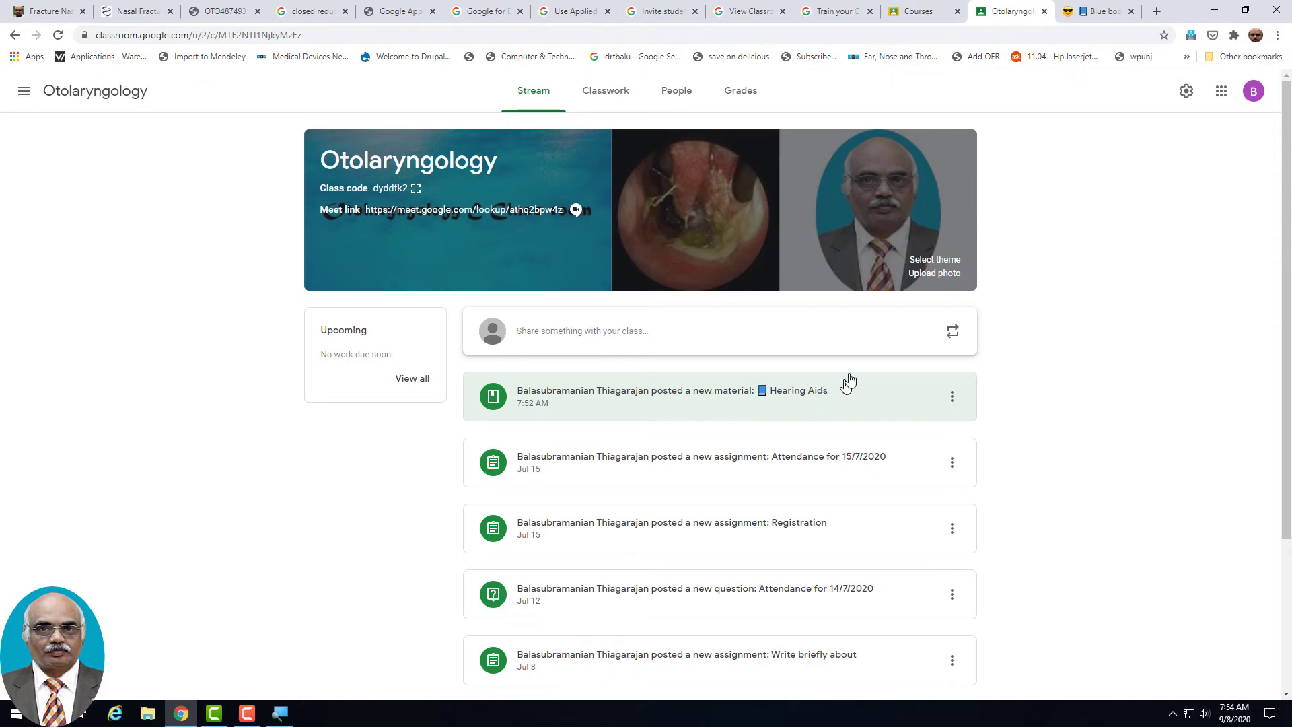
click(609, 92)
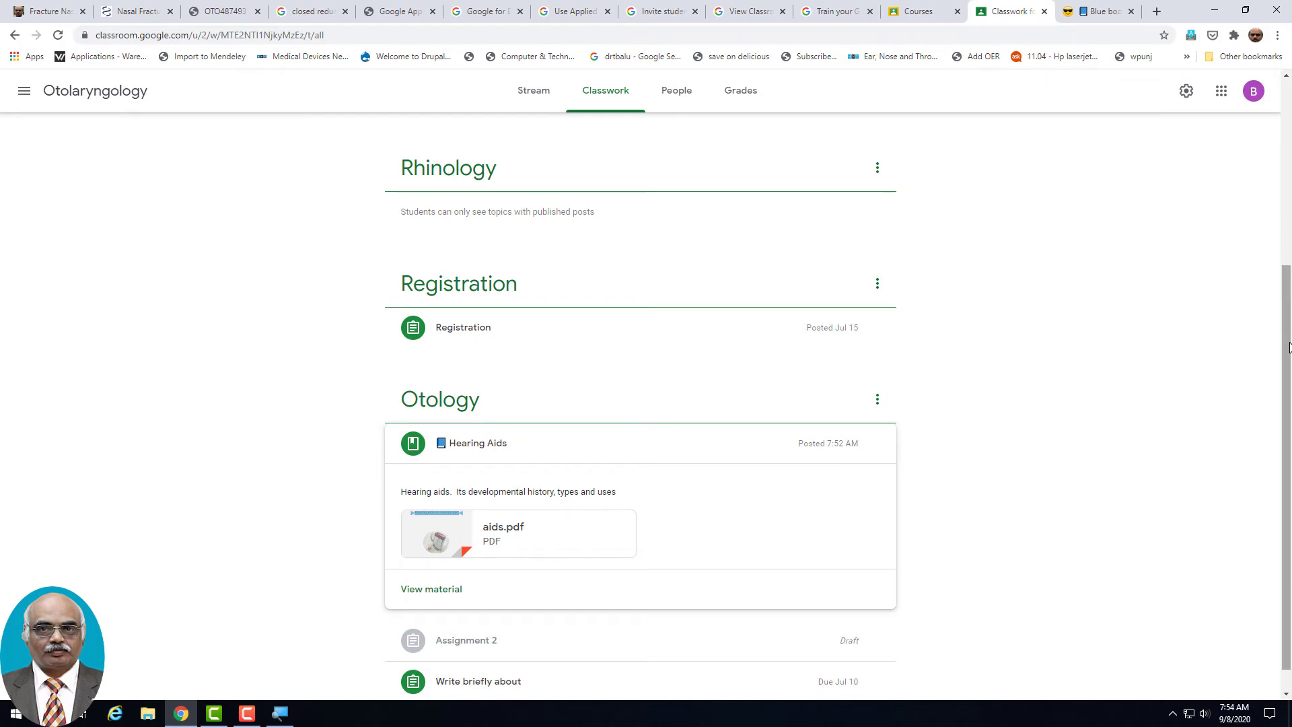
drag(1288, 344, 1288, 138)
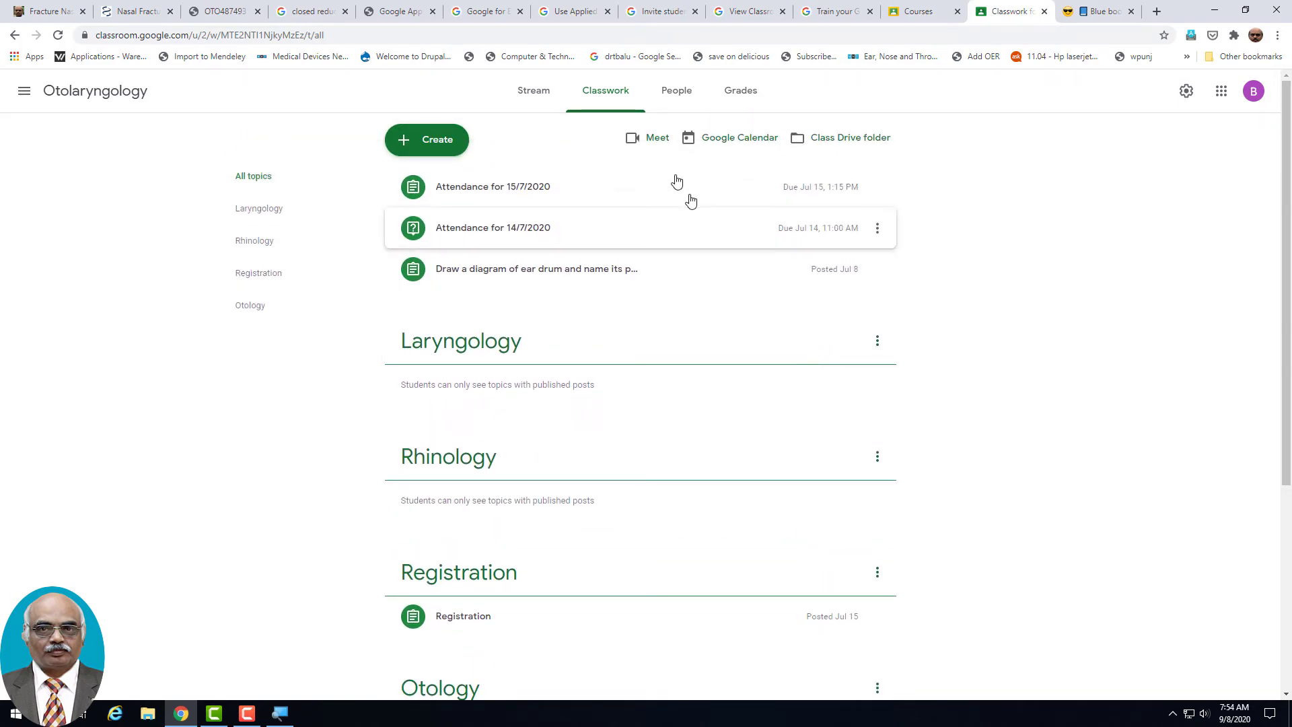
Start a new material in Classwork and begin attaching a YouTube video to it.
click(432, 149)
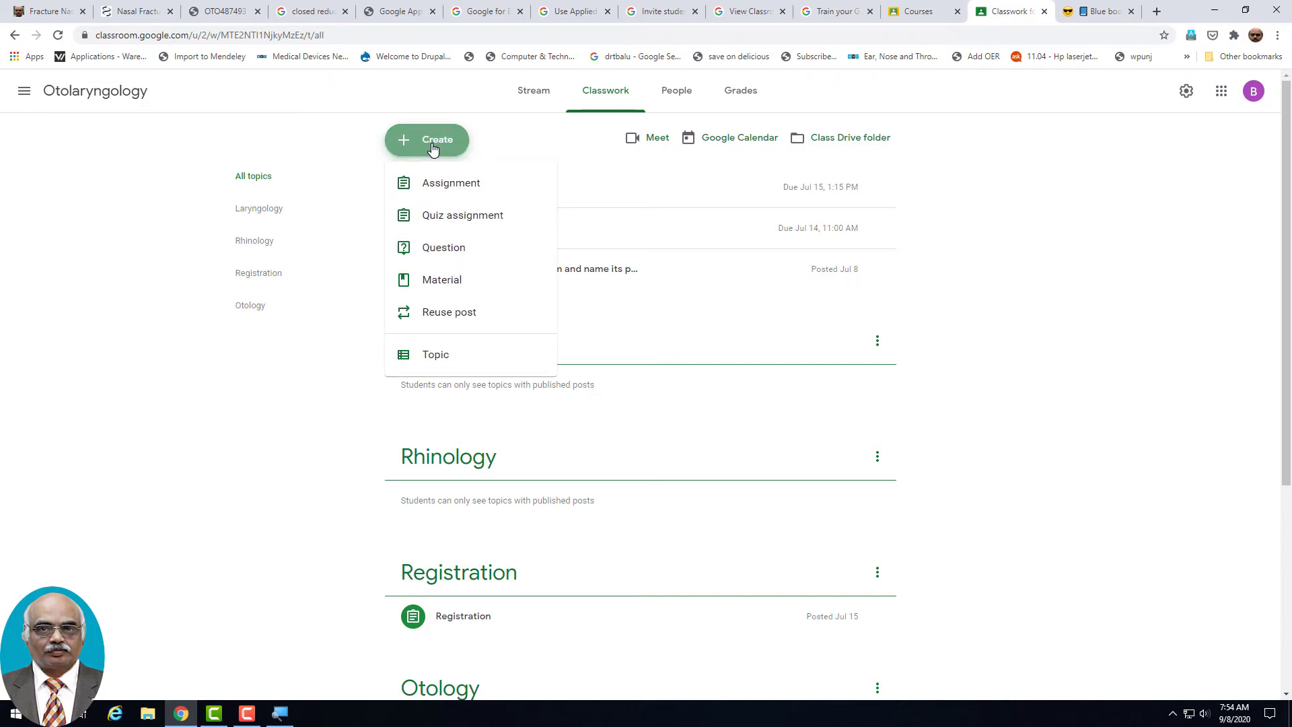
click(441, 288)
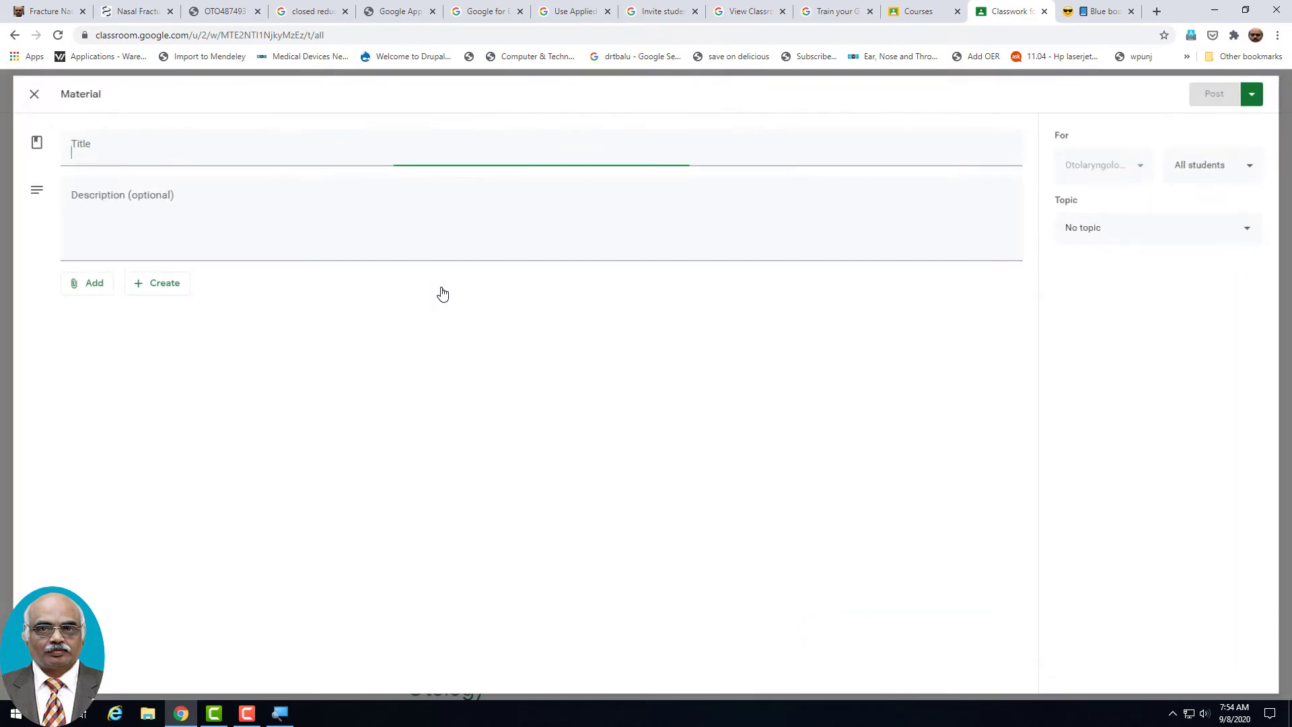
click(62, 287)
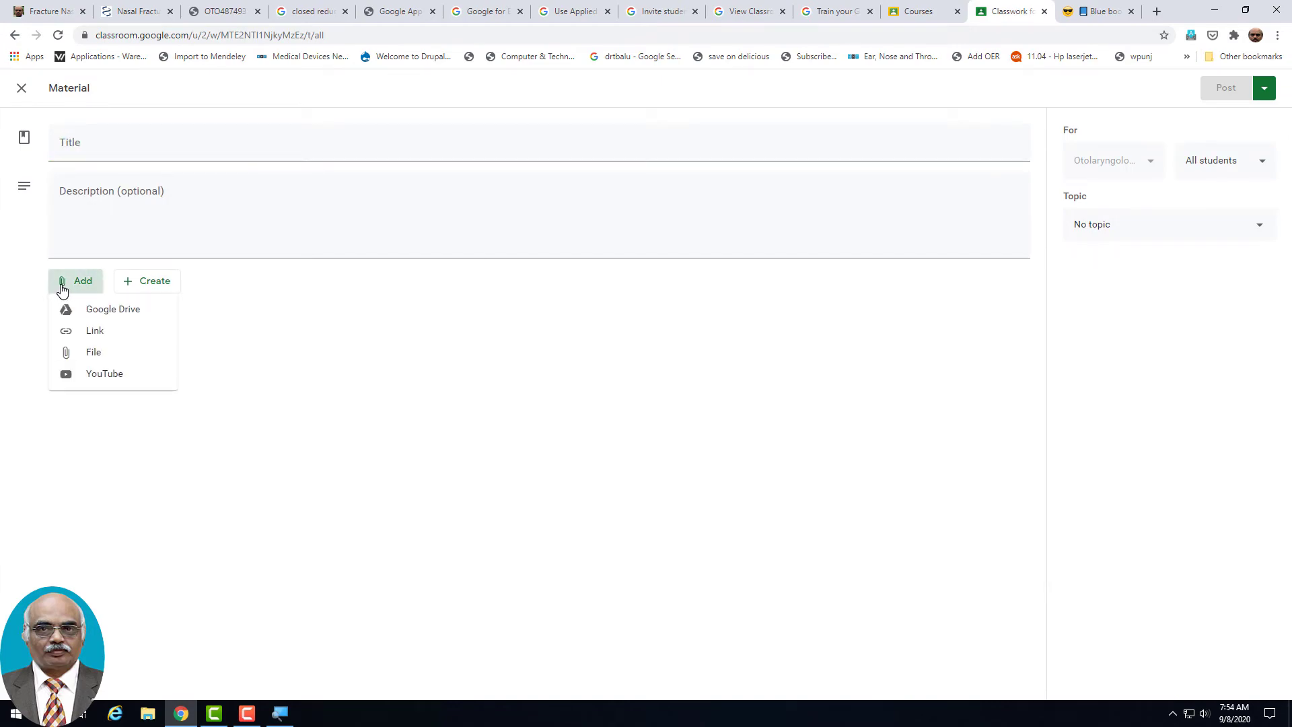
click(103, 381)
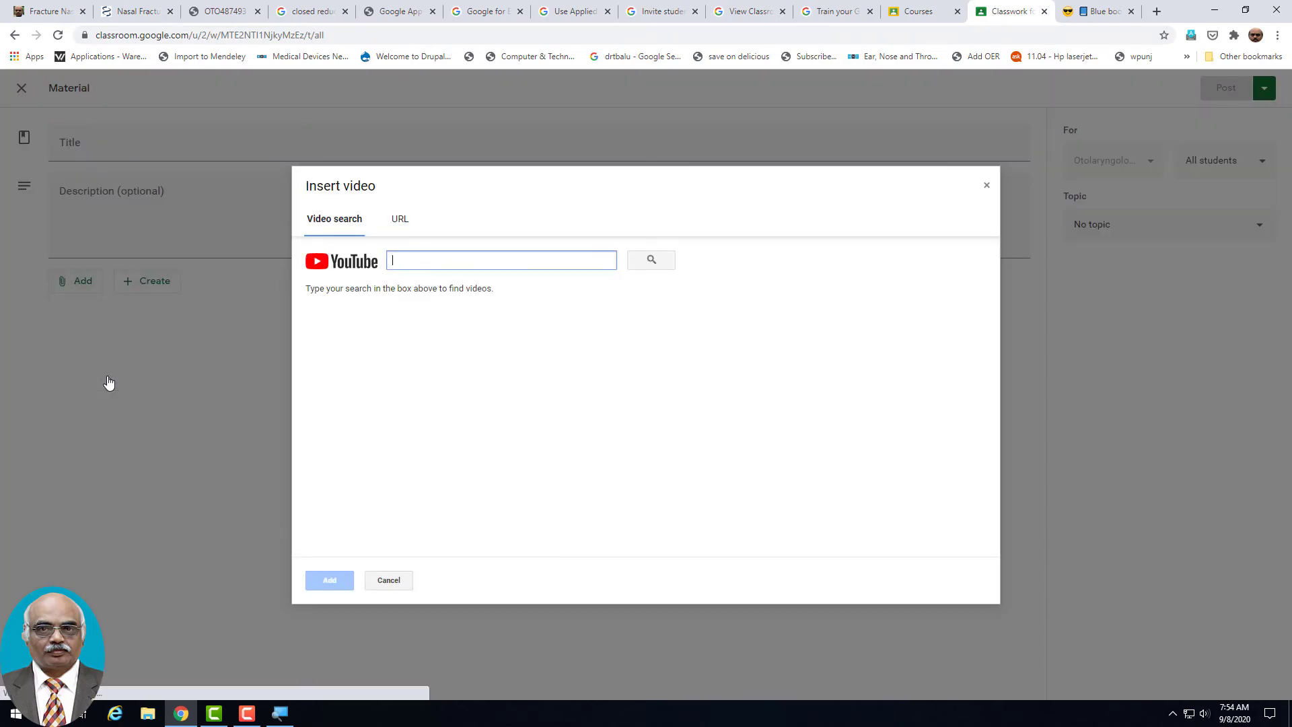
Try a YouTube search for drtbalu, select the Cochlear Implant video lecture, and look at the option of inserting a video by URL.
click(443, 261)
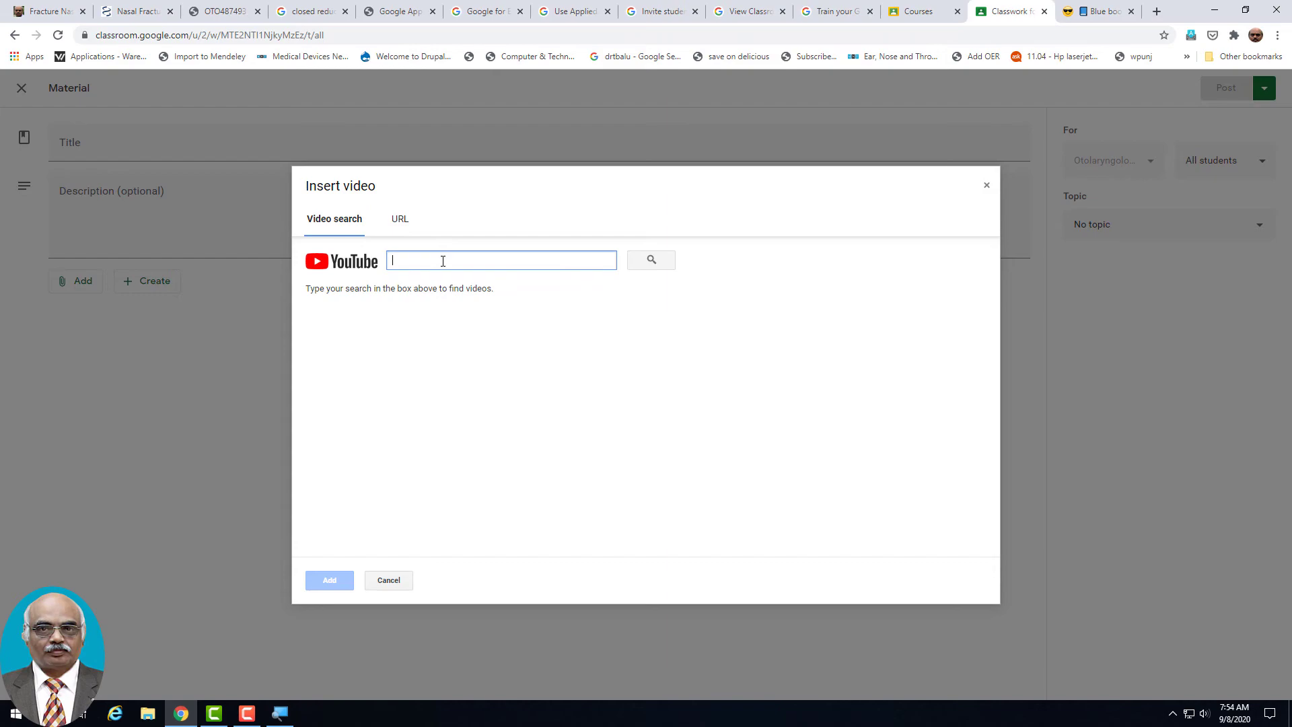
text(drtbalu)
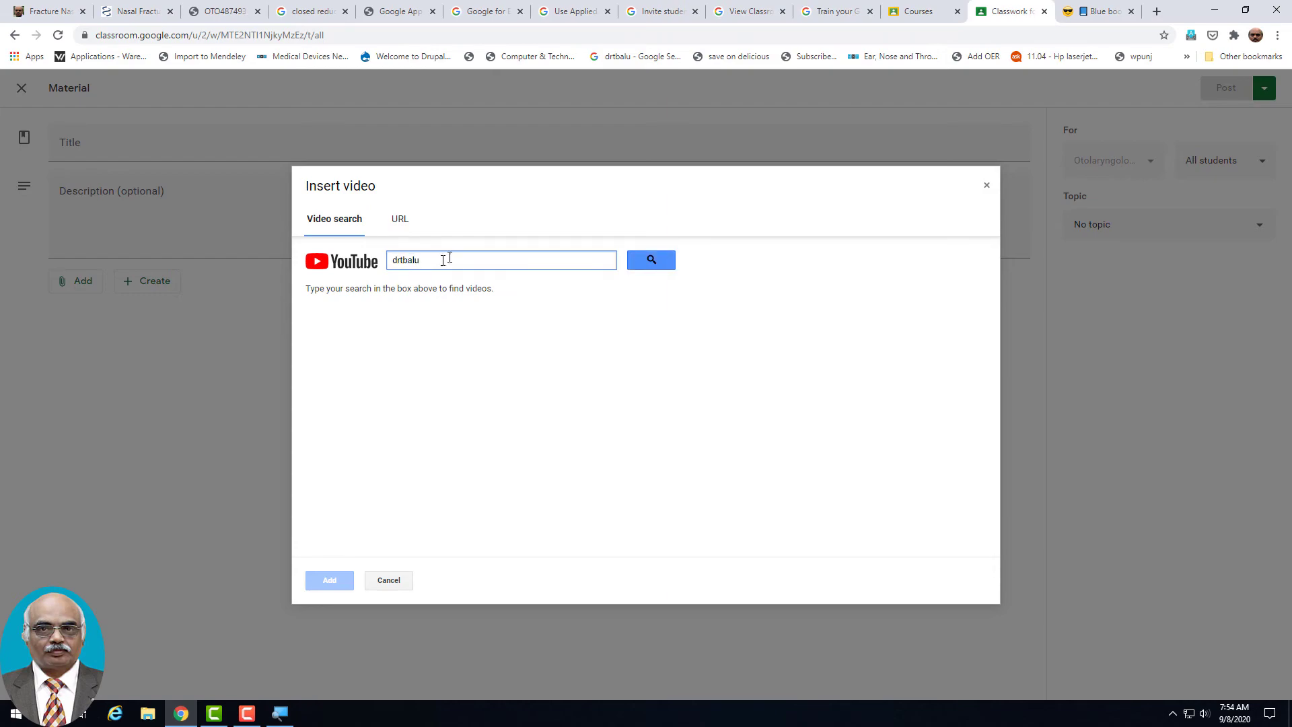
click(645, 263)
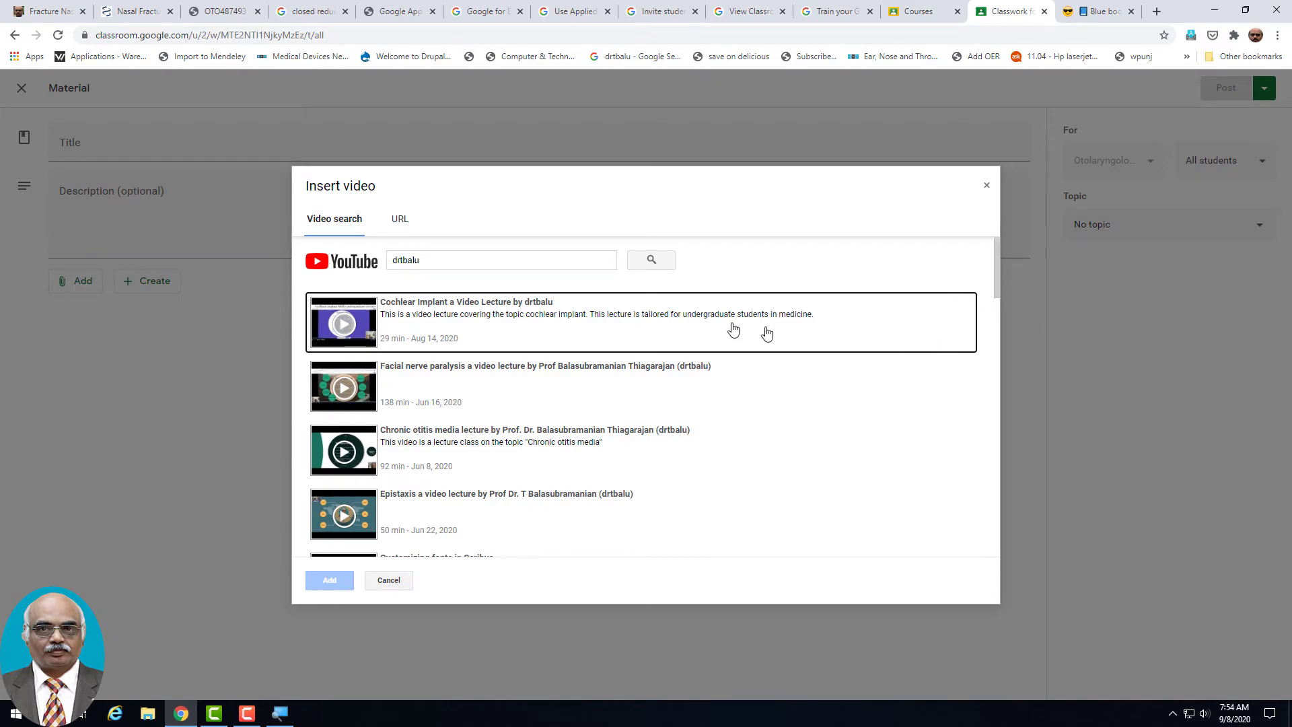
click(448, 320)
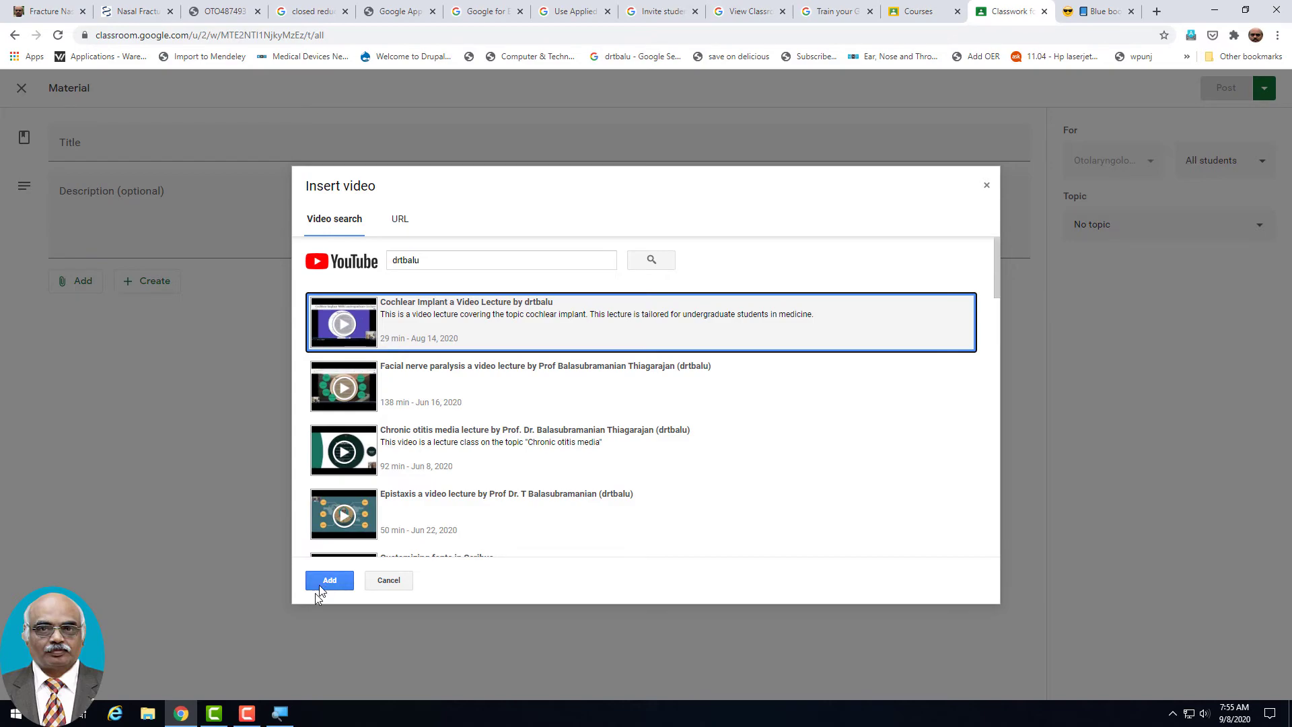
click(399, 224)
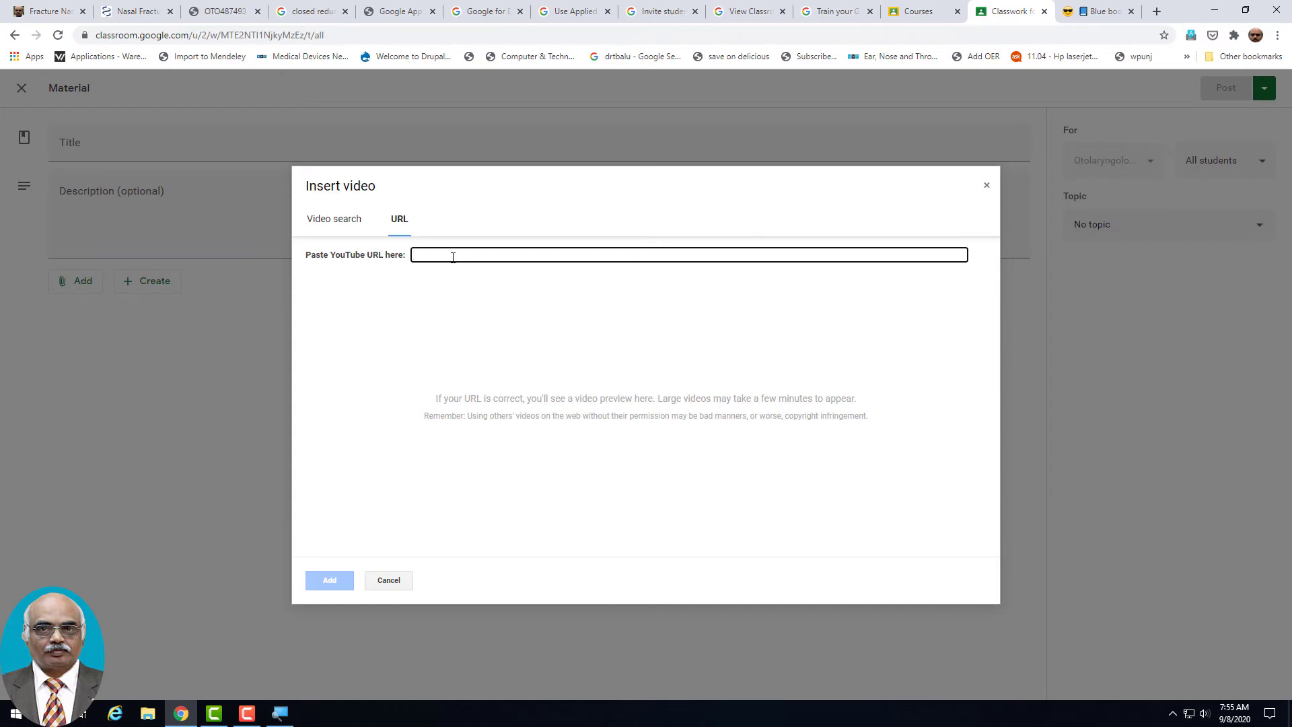
Search YouTube videos for drtbalu and attach the Facial nerve paralysis video lecture to the material.
click(342, 229)
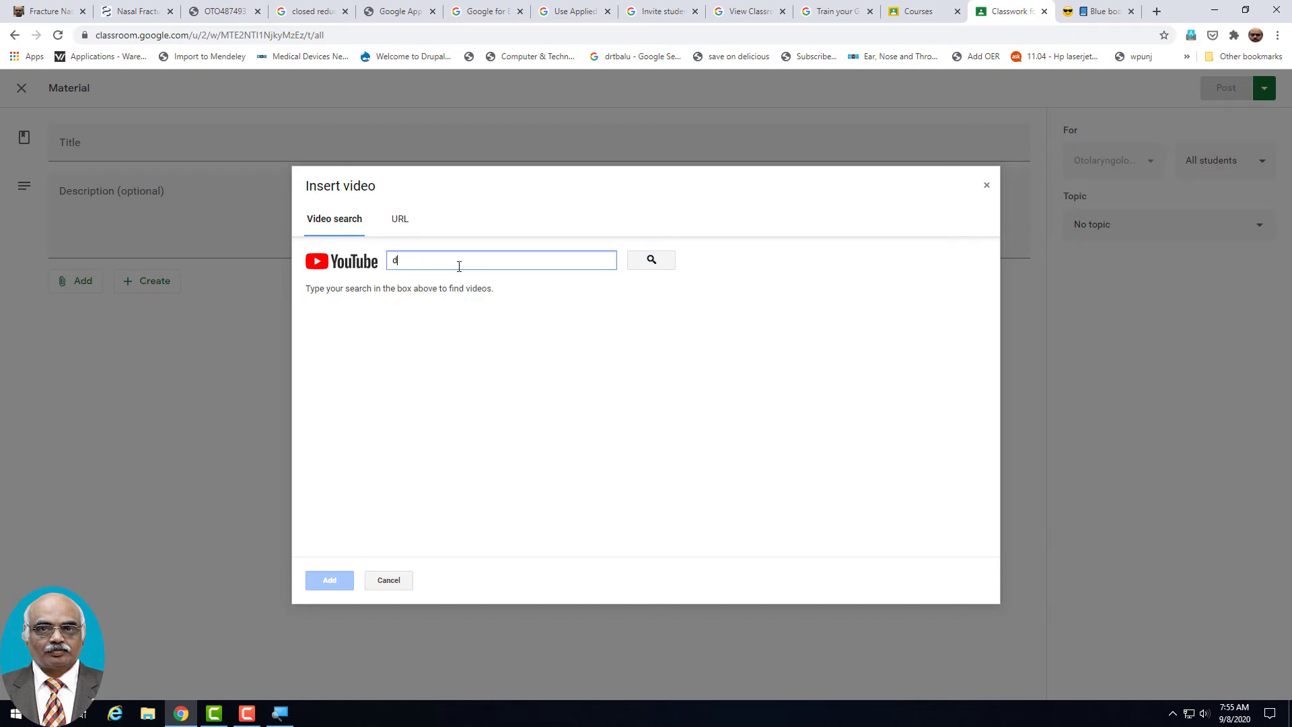
text(drtbalu)
click(663, 261)
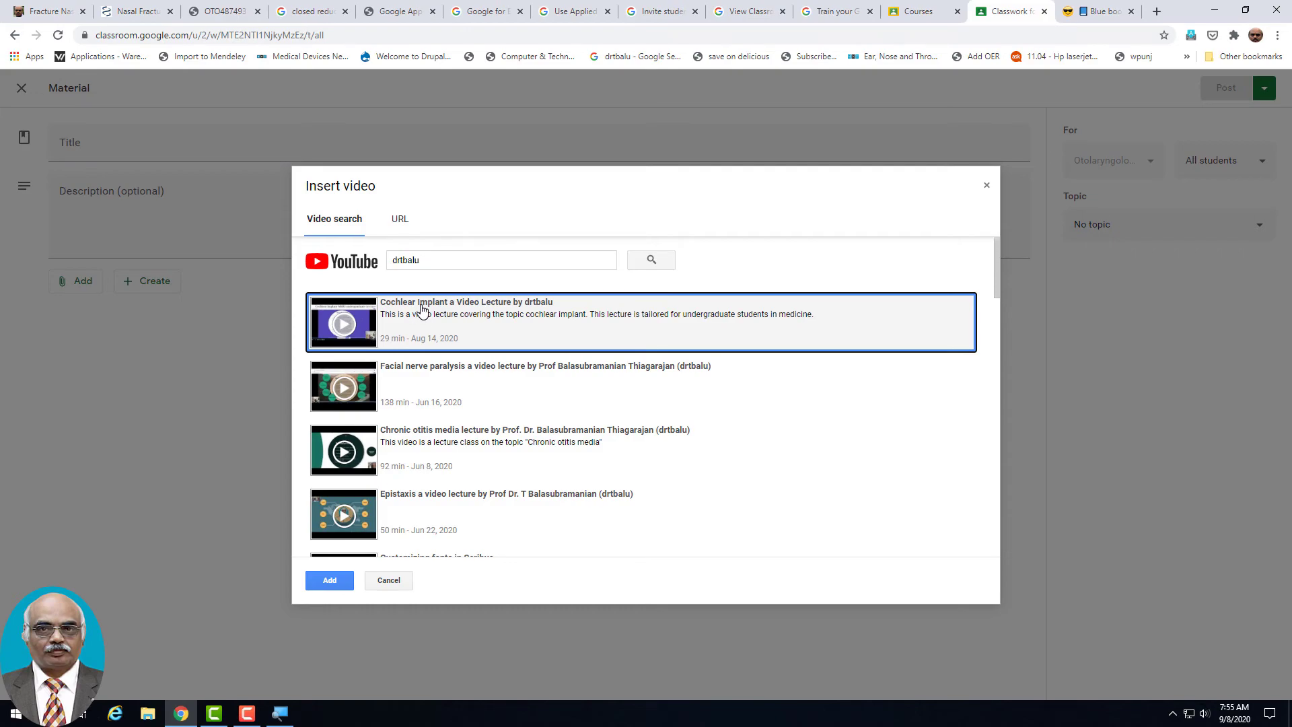
click(435, 379)
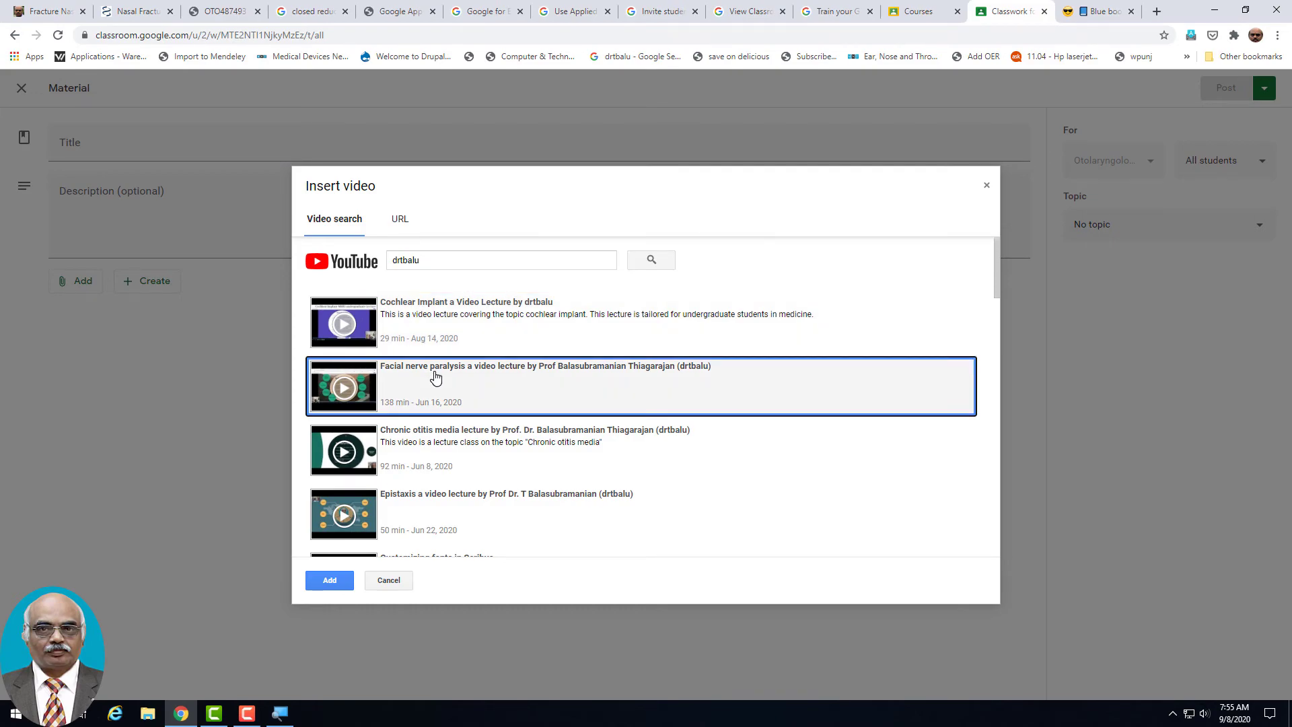
click(323, 581)
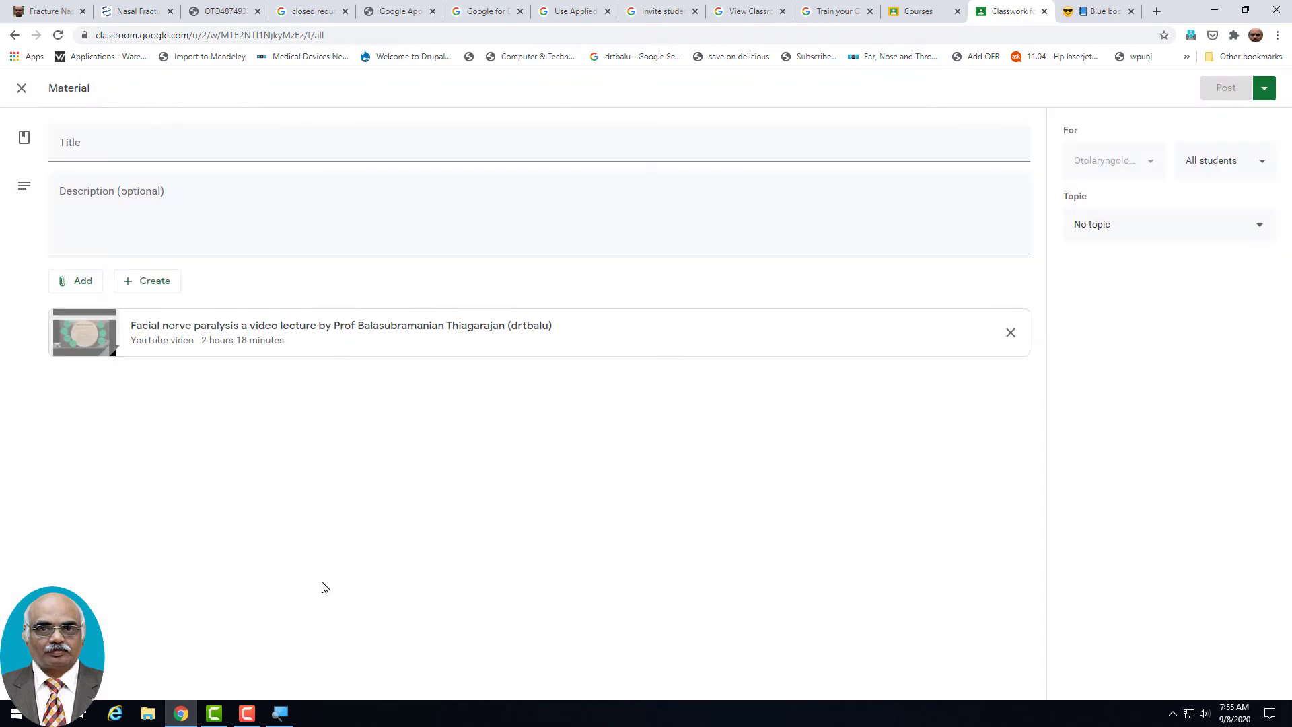
Title the material "Facial nerve paralysis a video lecture".
click(164, 143)
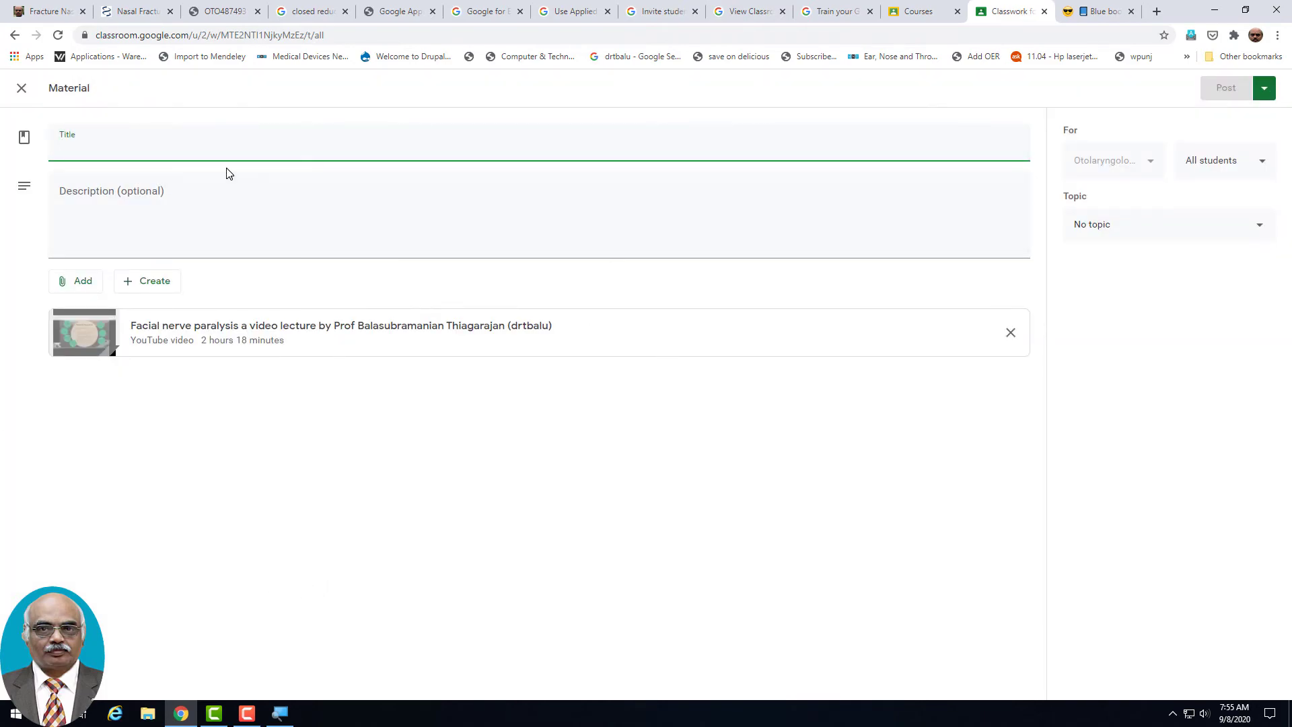
text(Faci)
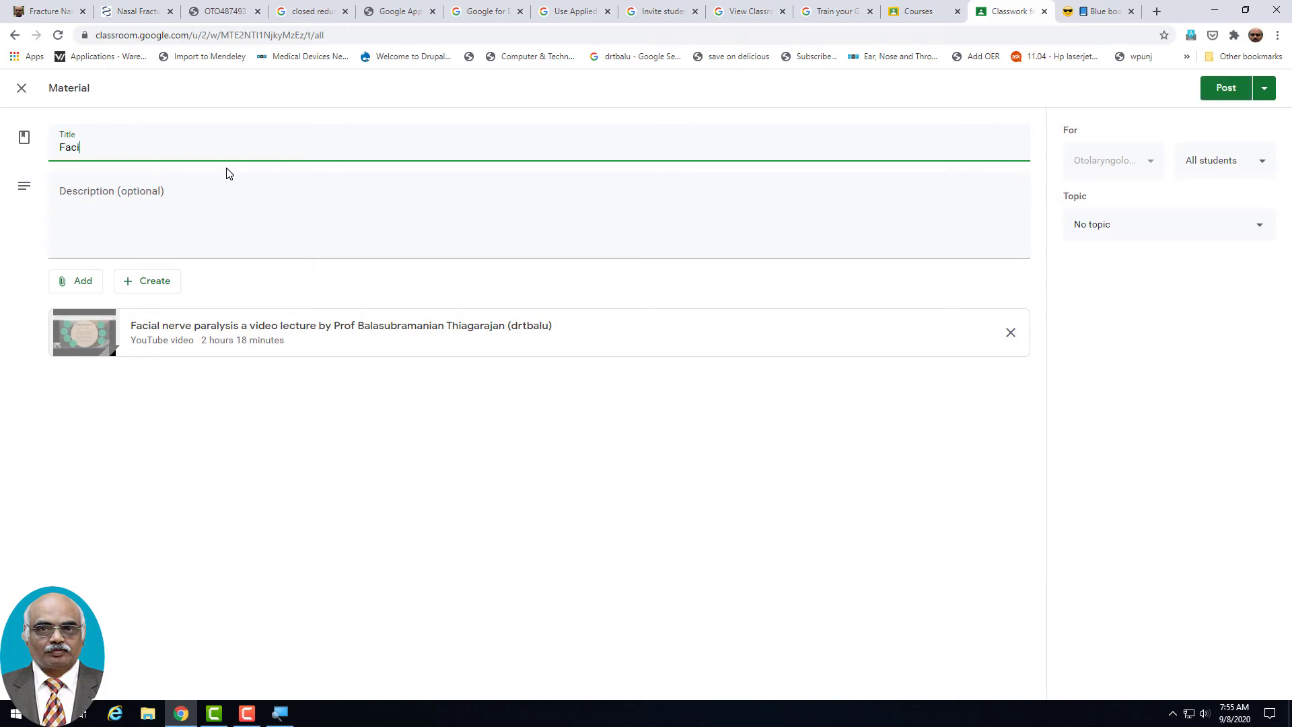
text(al nerve paralysis a video lecture)
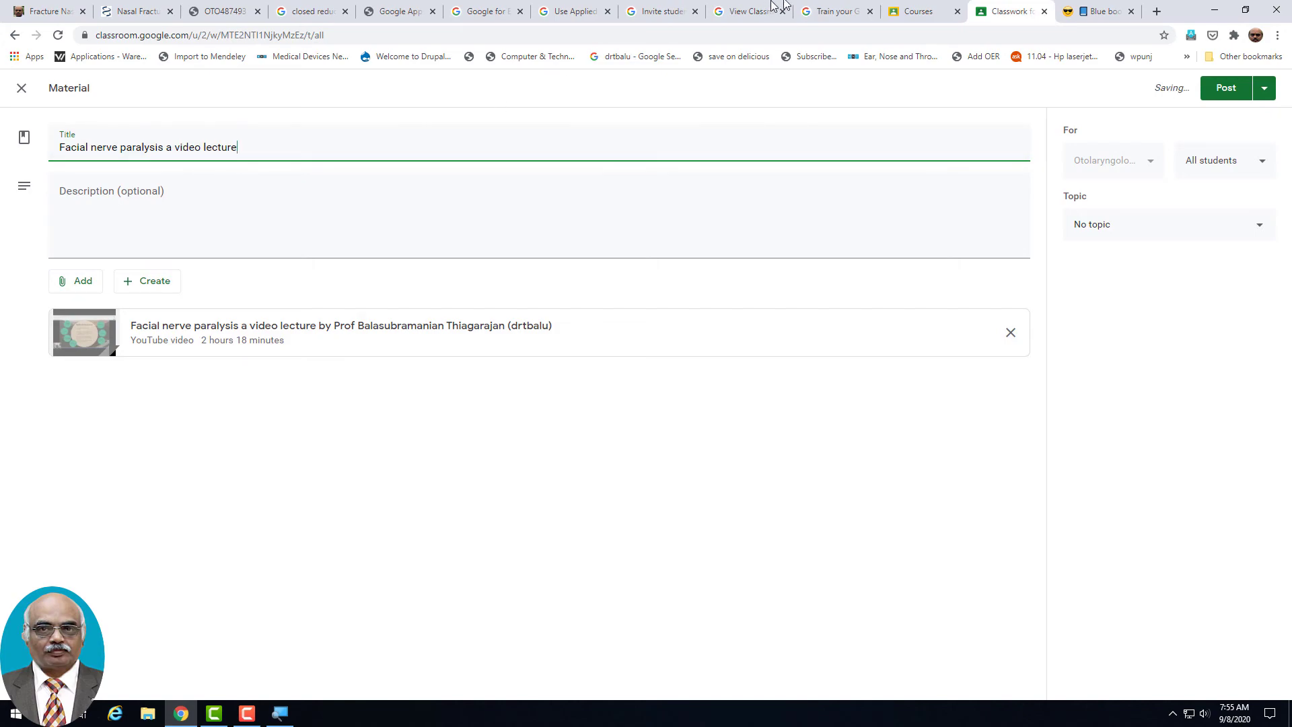
Switch to the Emojis website, search for "video" and add the clapper board emoji to the emojis collected for copying.
click(1080, 12)
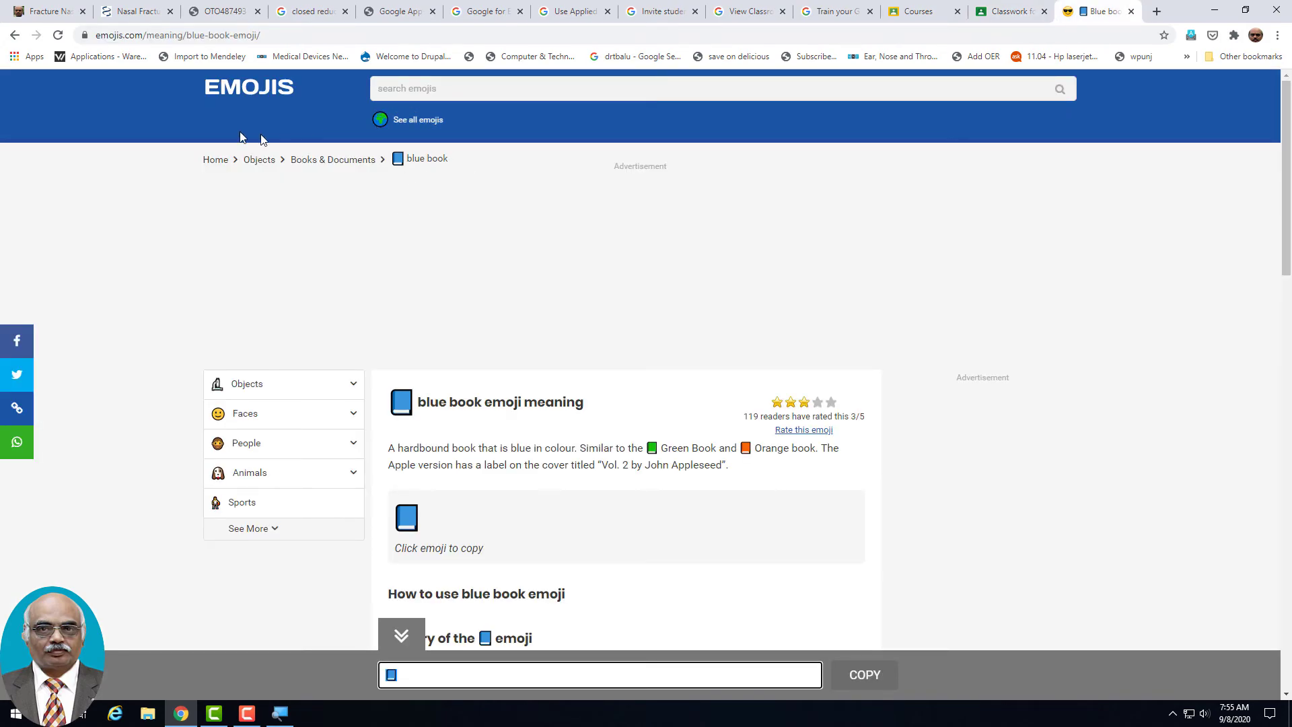
click(15, 35)
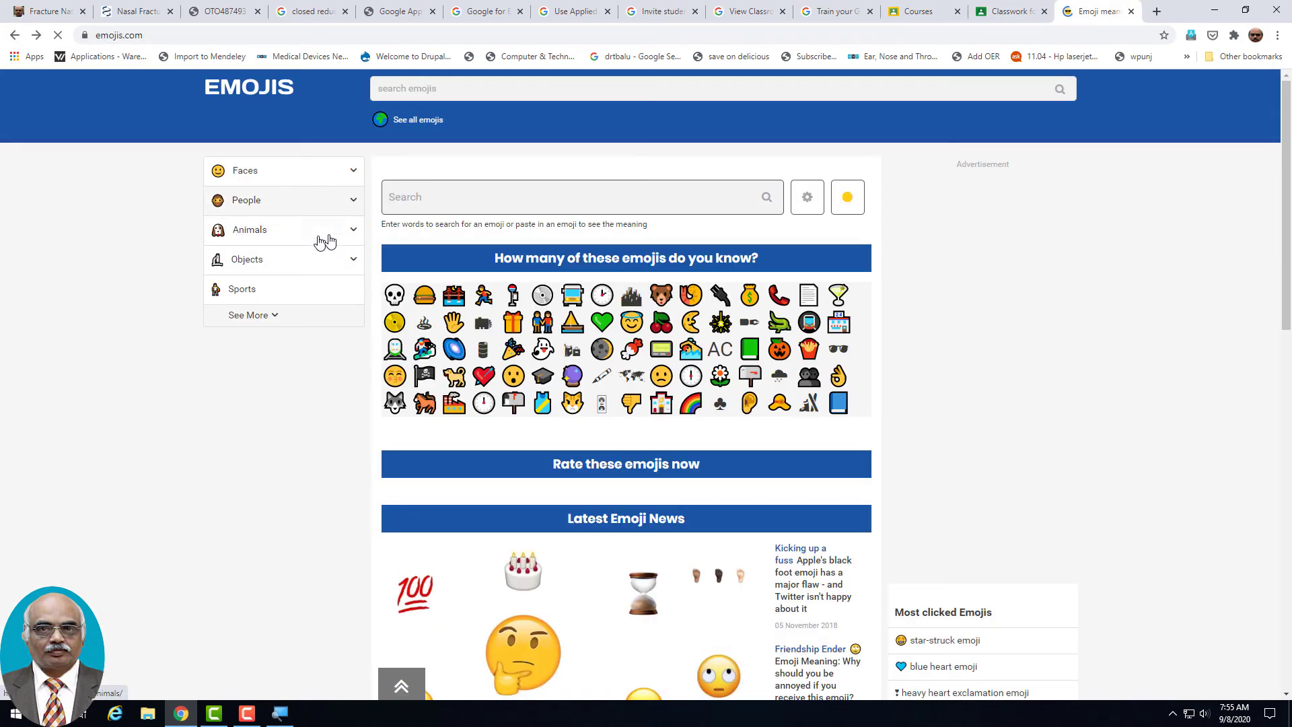
click(457, 192)
text(video)
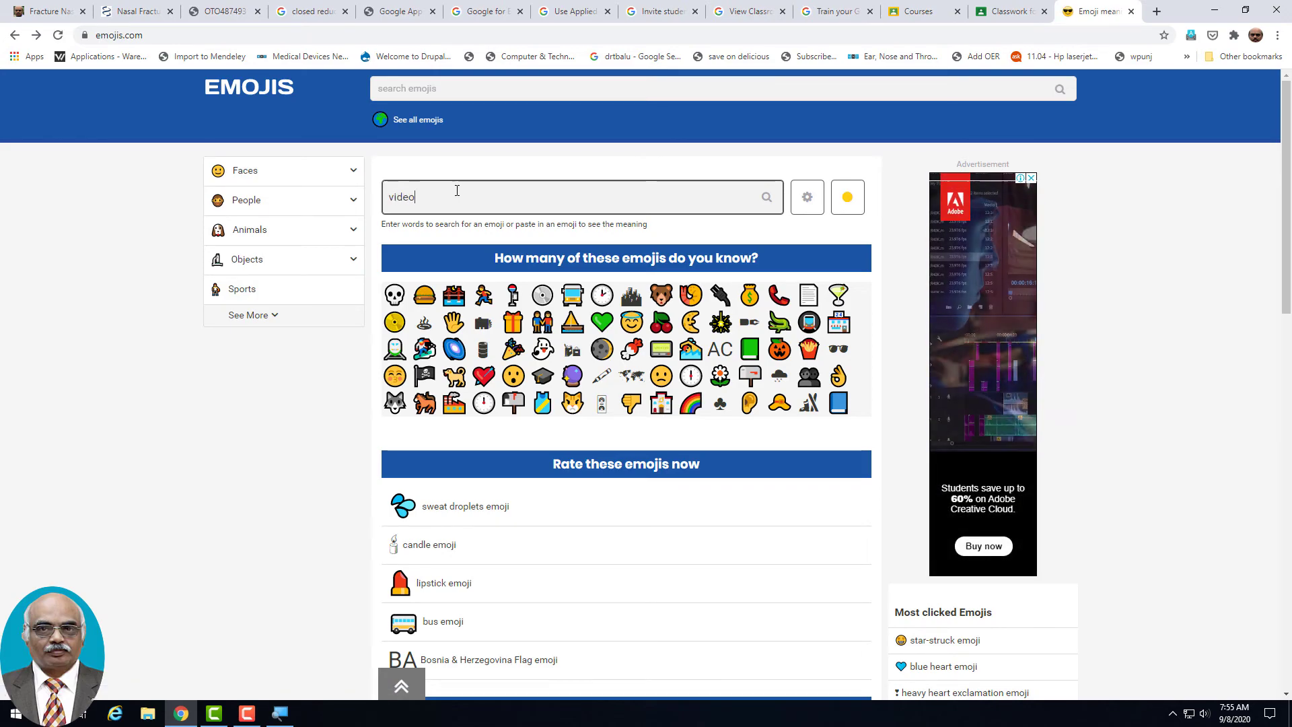
click(765, 202)
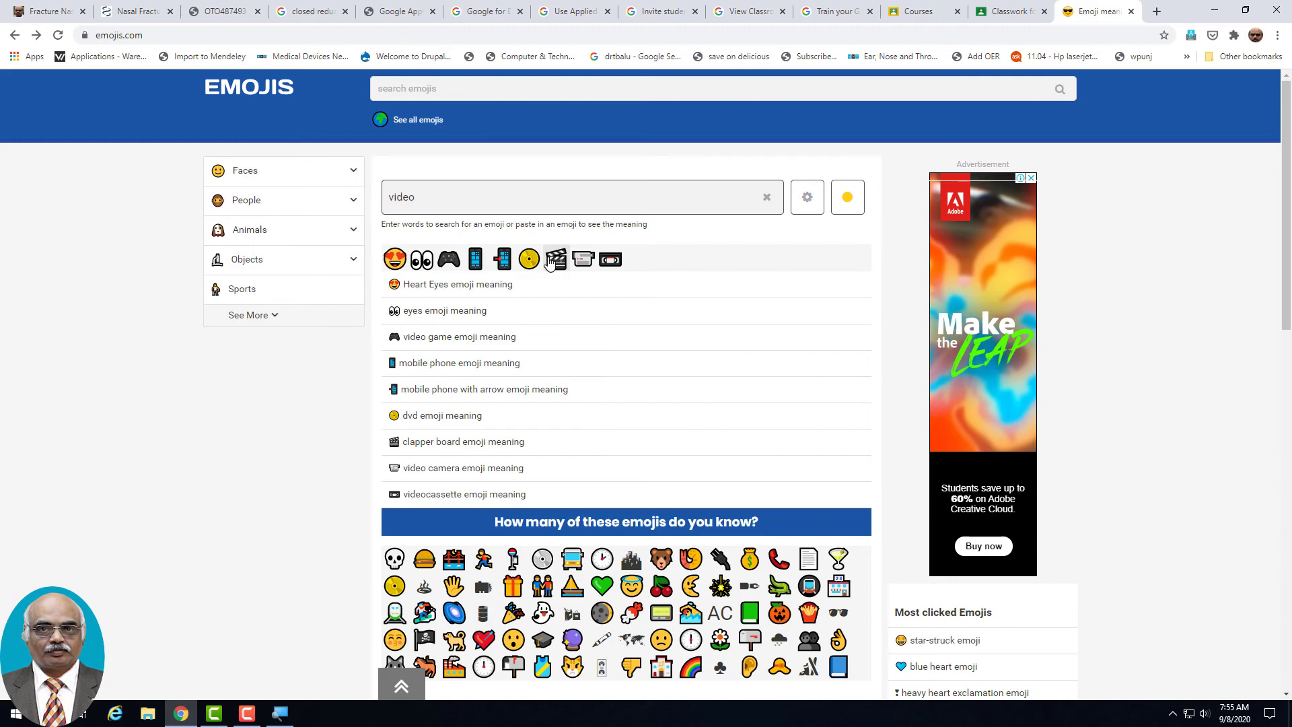
click(556, 261)
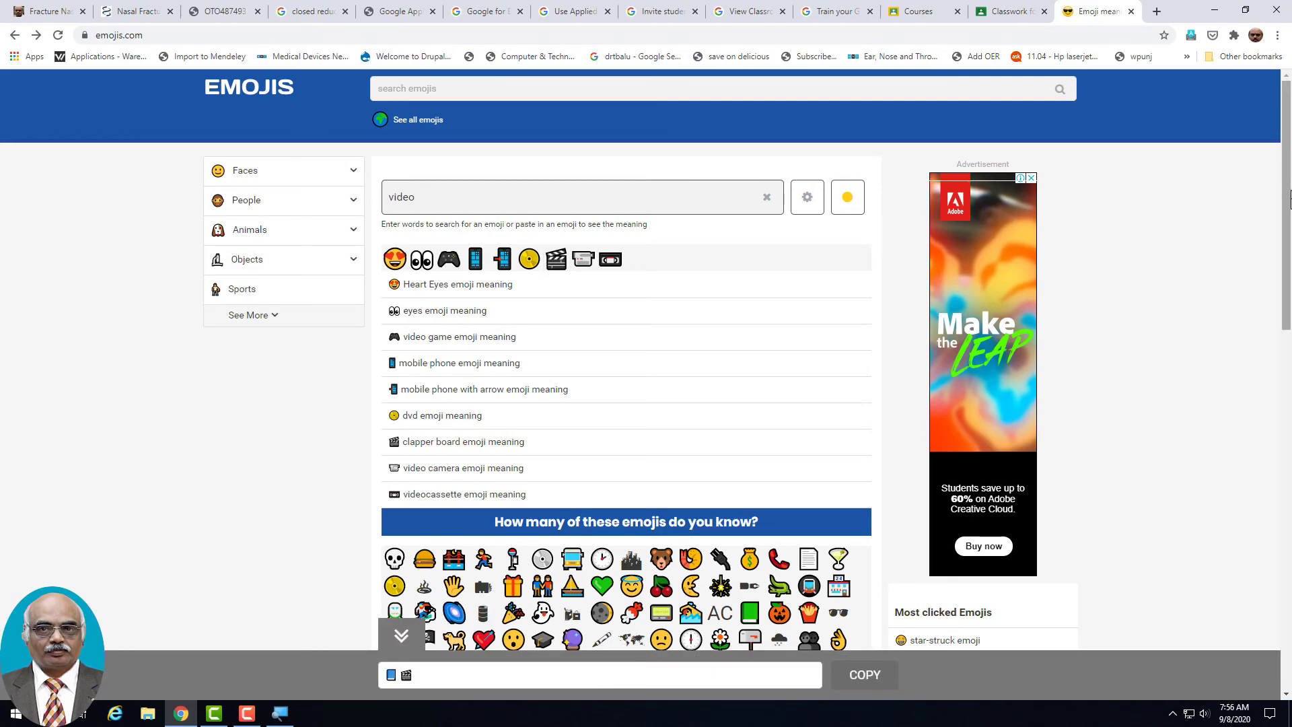
Open the videocassette emoji's page from the search results and look through its related emojis.
drag(1289, 203, 1271, 115)
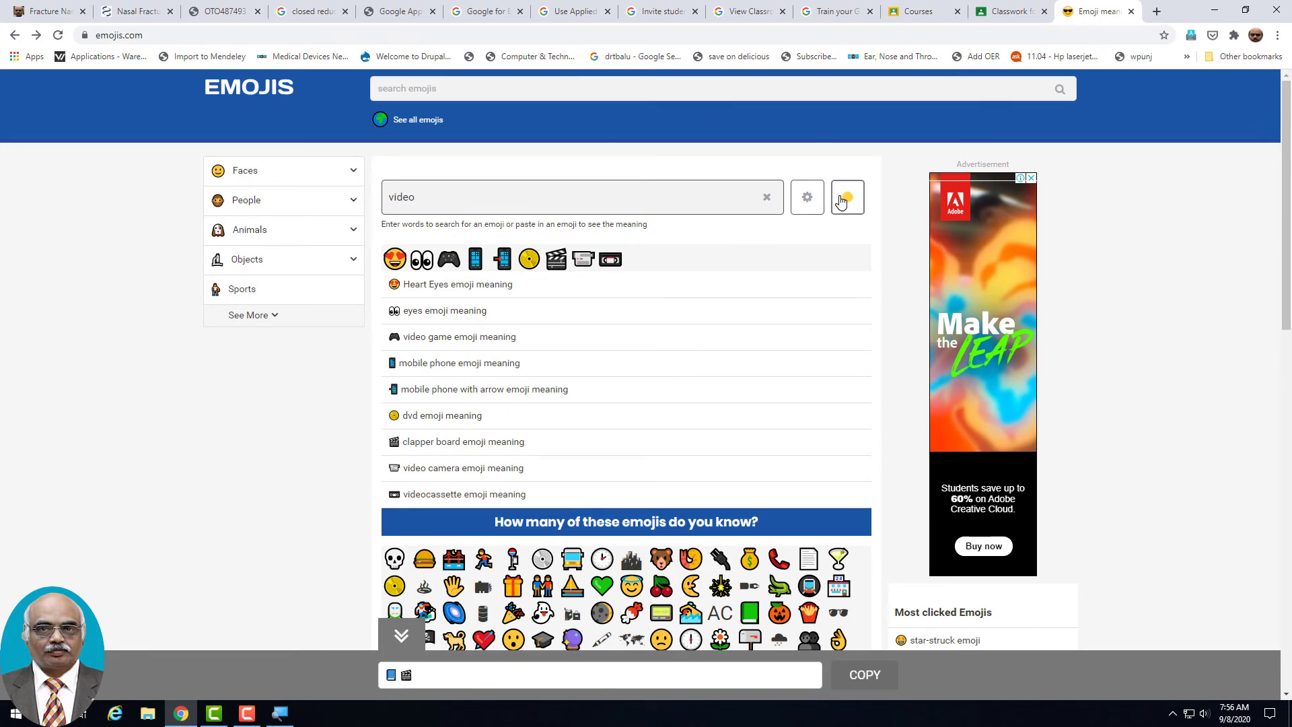
double_click(447, 202)
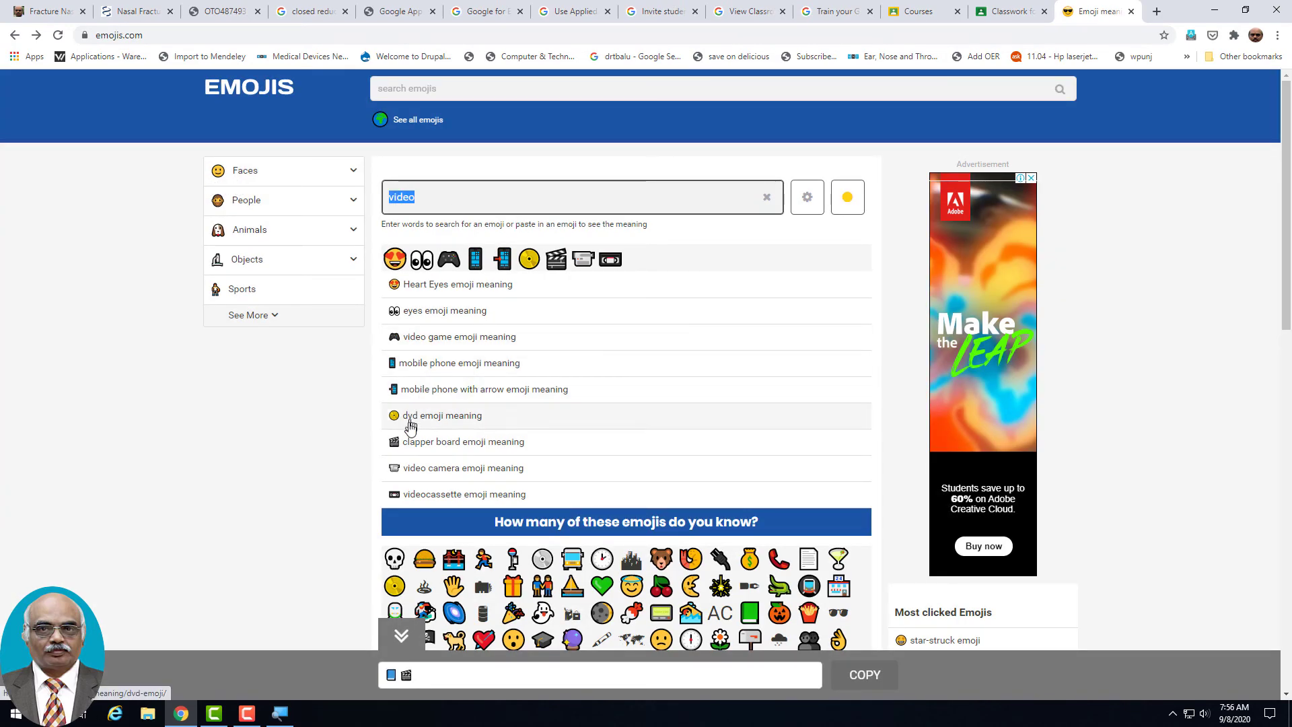
click(418, 497)
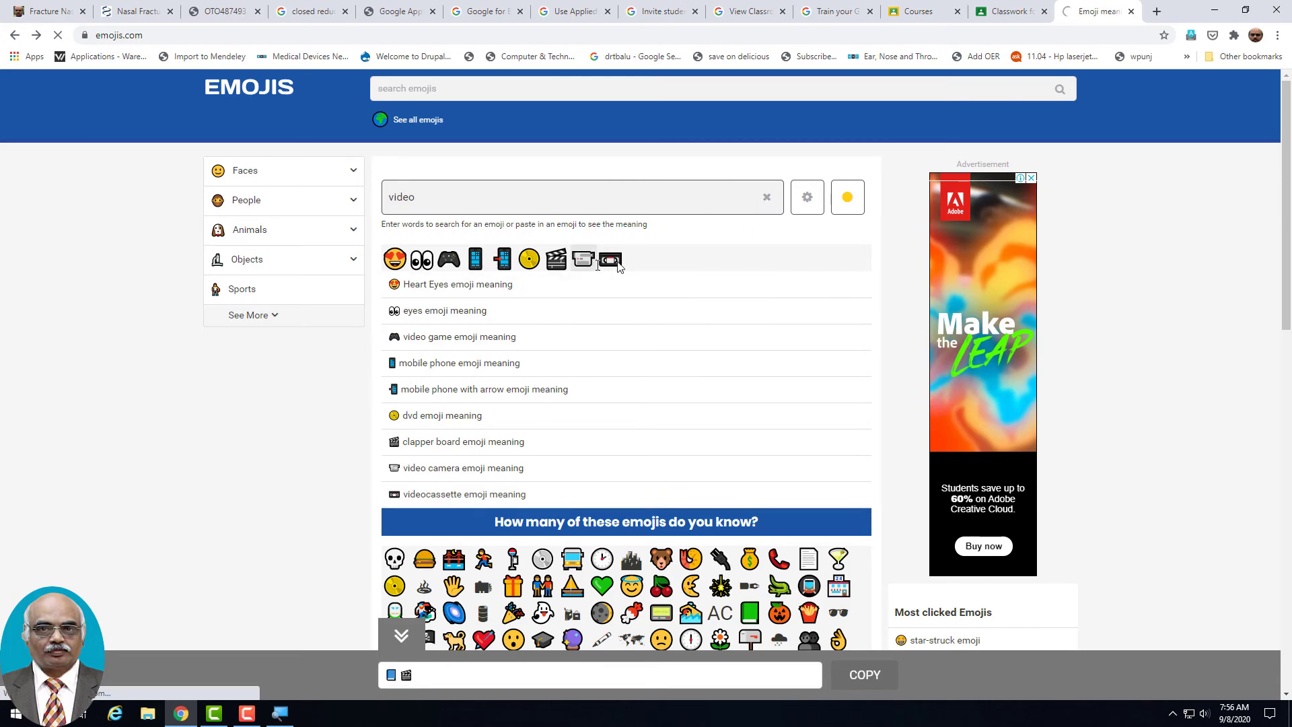
drag(1289, 231, 1284, 544)
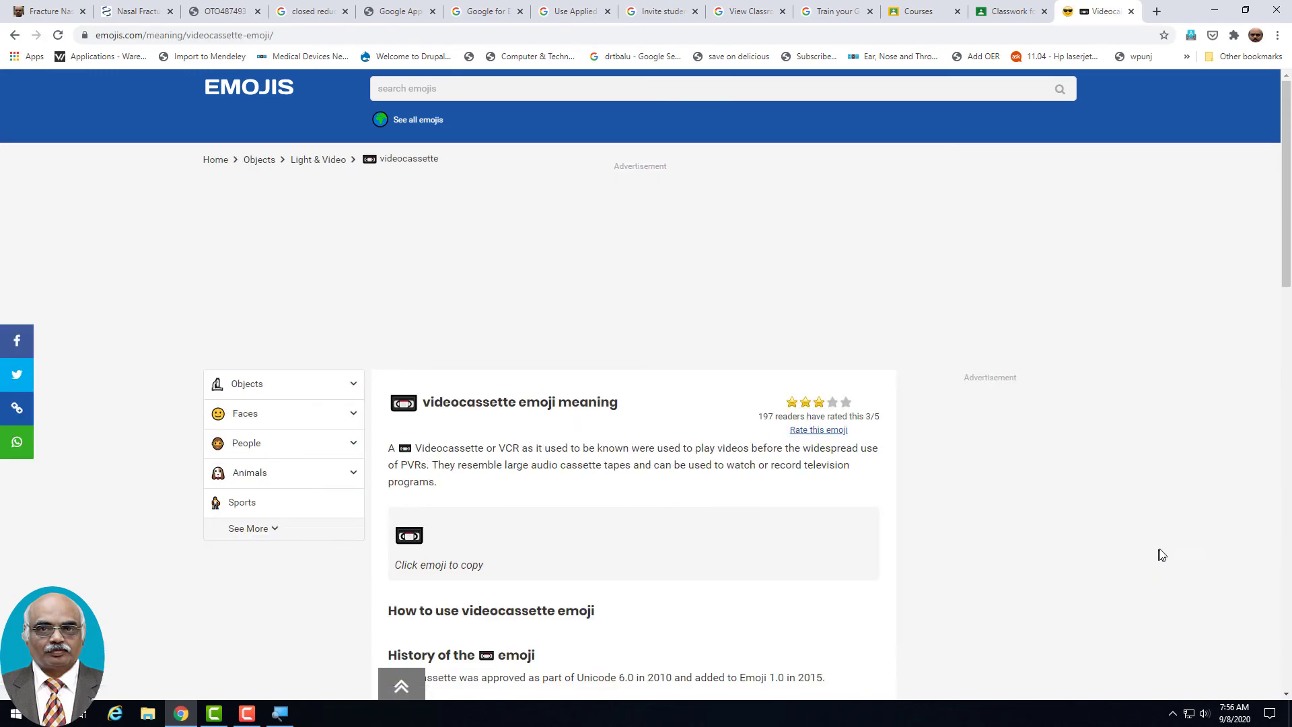
drag(1287, 224, 1273, 470)
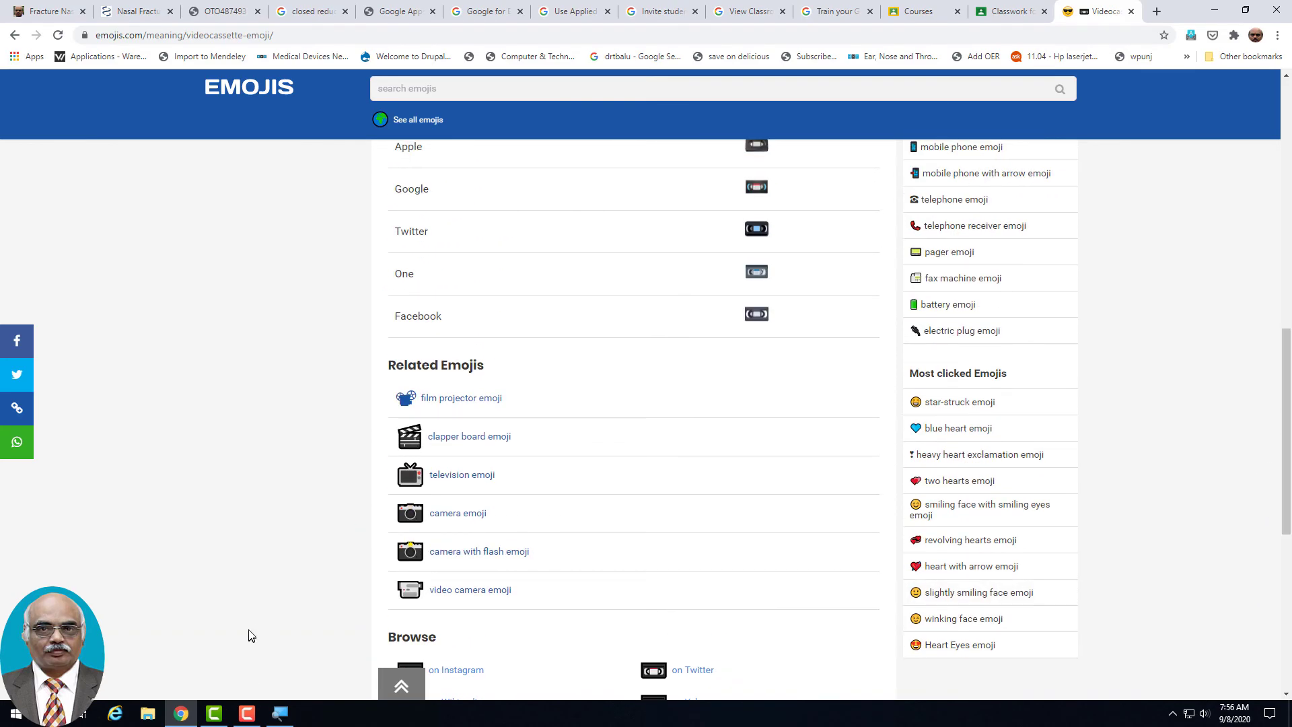
Add the related television emoji to the collection, copy the collected emojis and return to the material draft in Google Classroom.
click(460, 476)
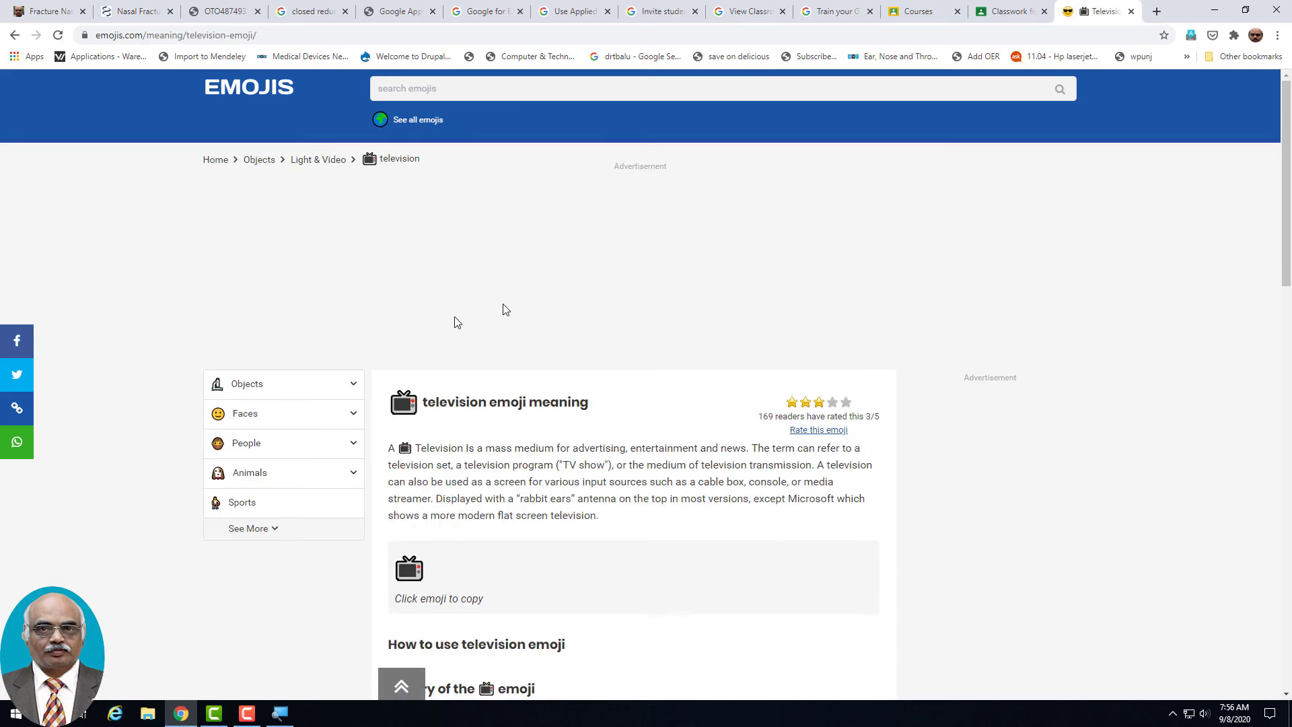
click(412, 577)
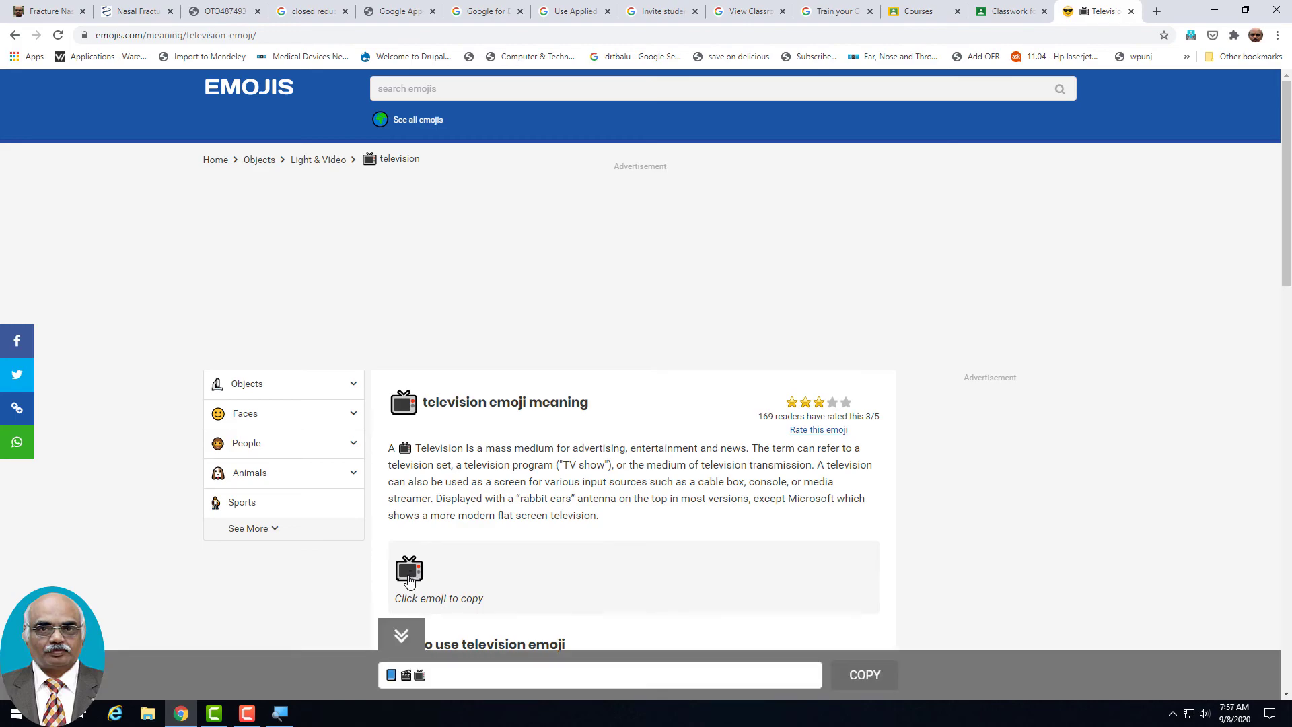
click(849, 677)
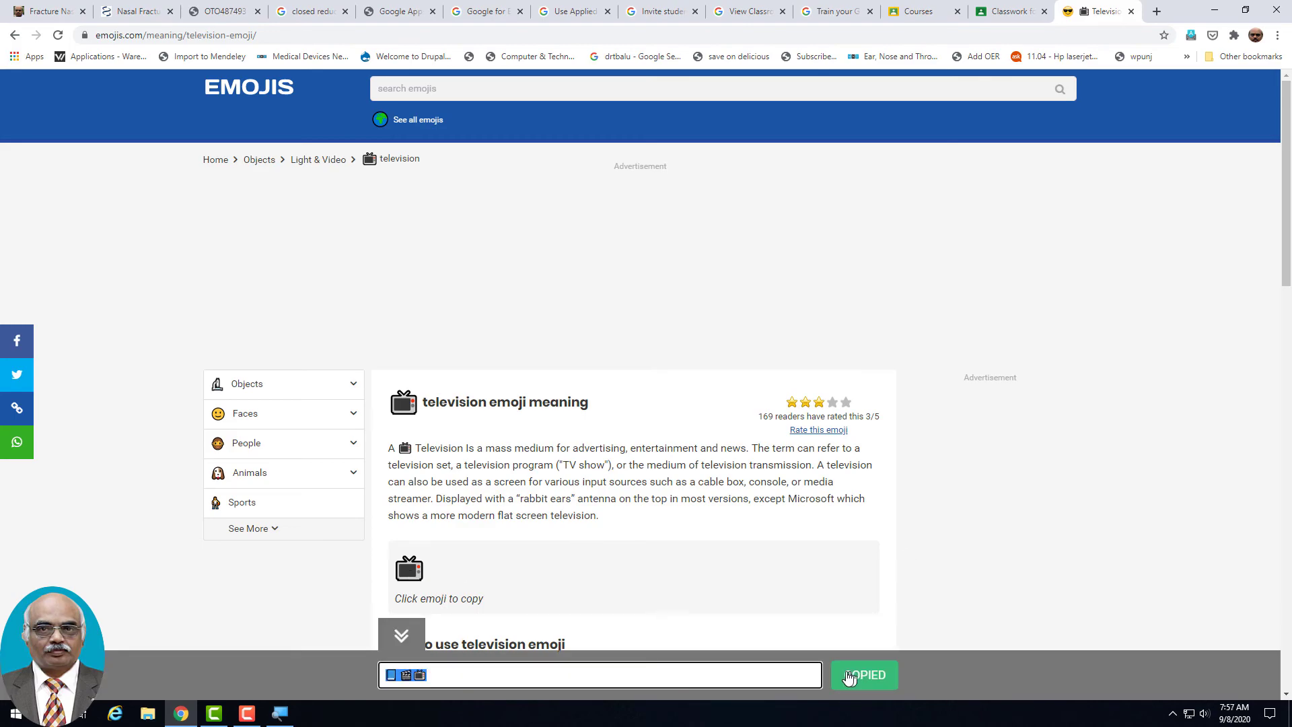
click(1014, 10)
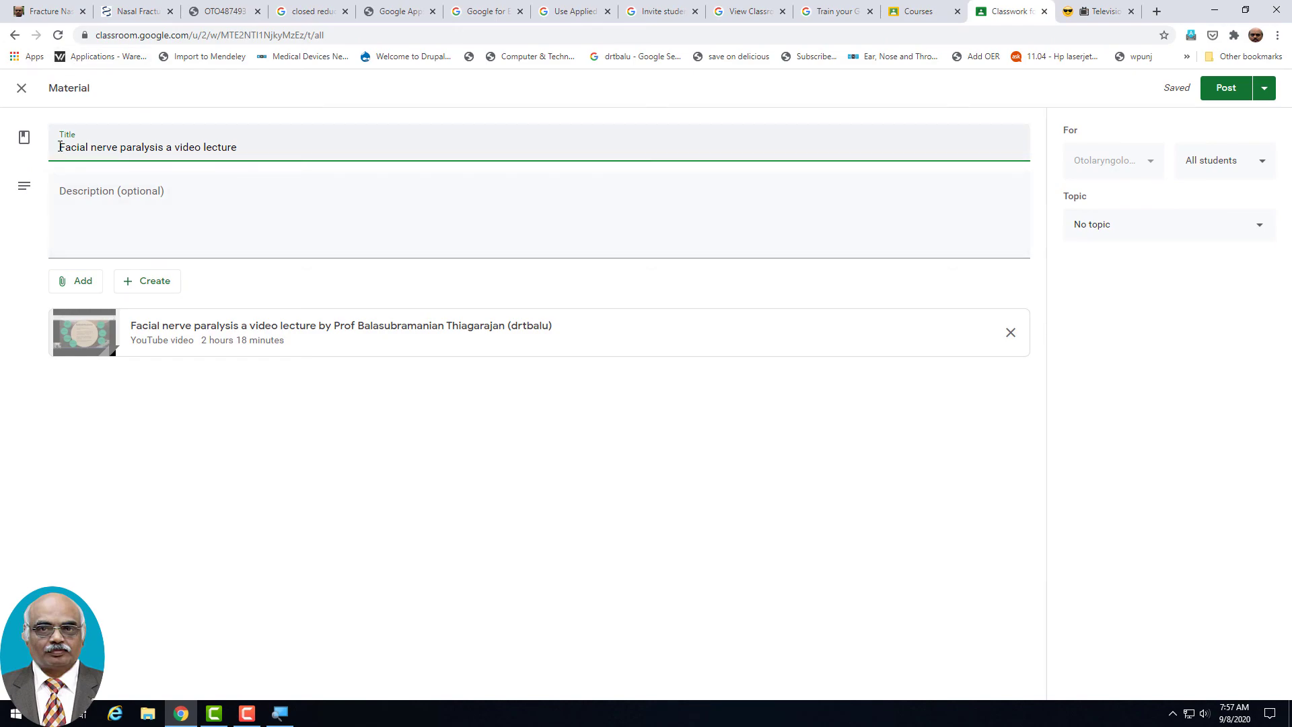
Paste the copied emojis before the material's title and delete the blue book and clapper board, keeping only the television emoji.
right_click(60, 147)
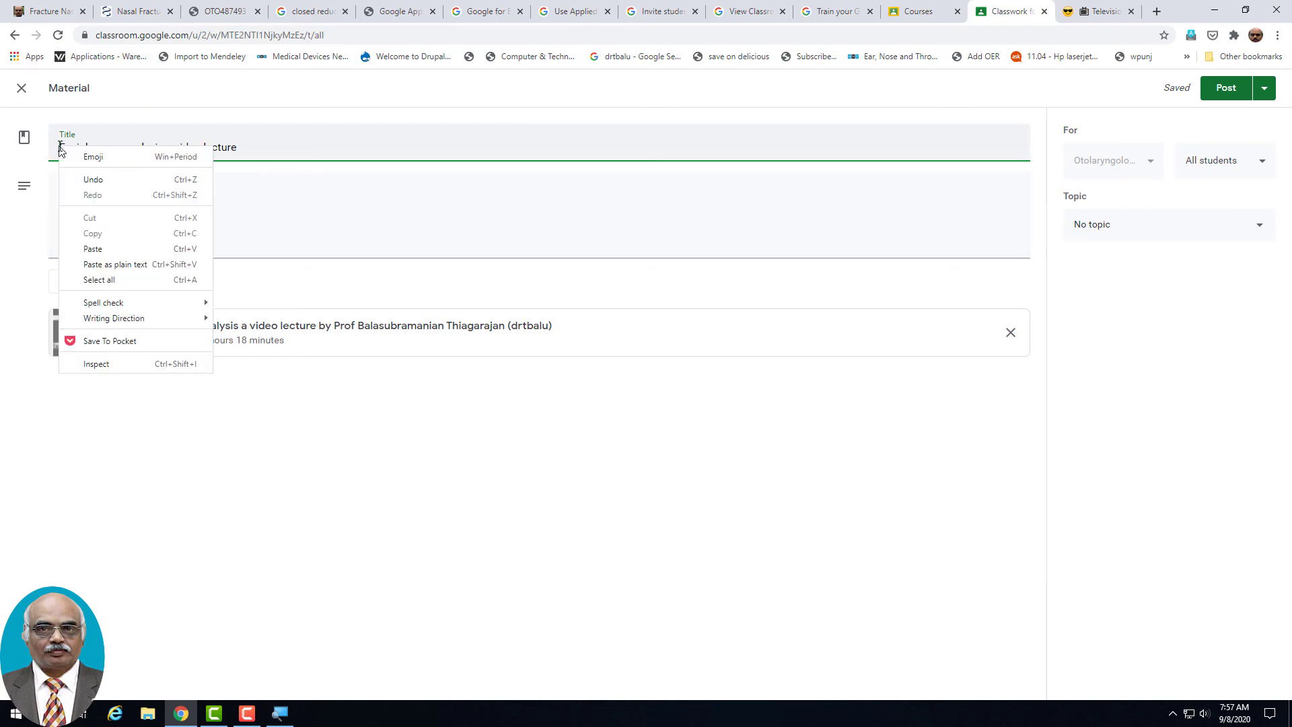
click(93, 248)
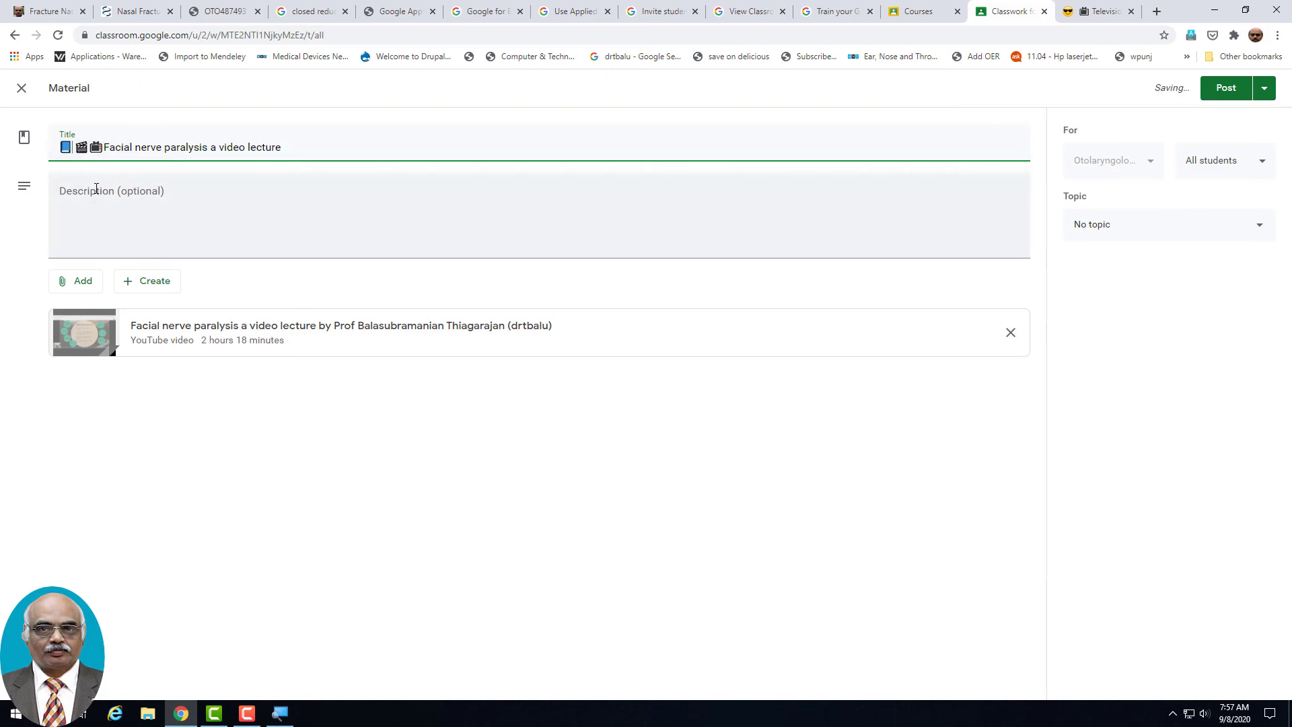
key(BackSpace)
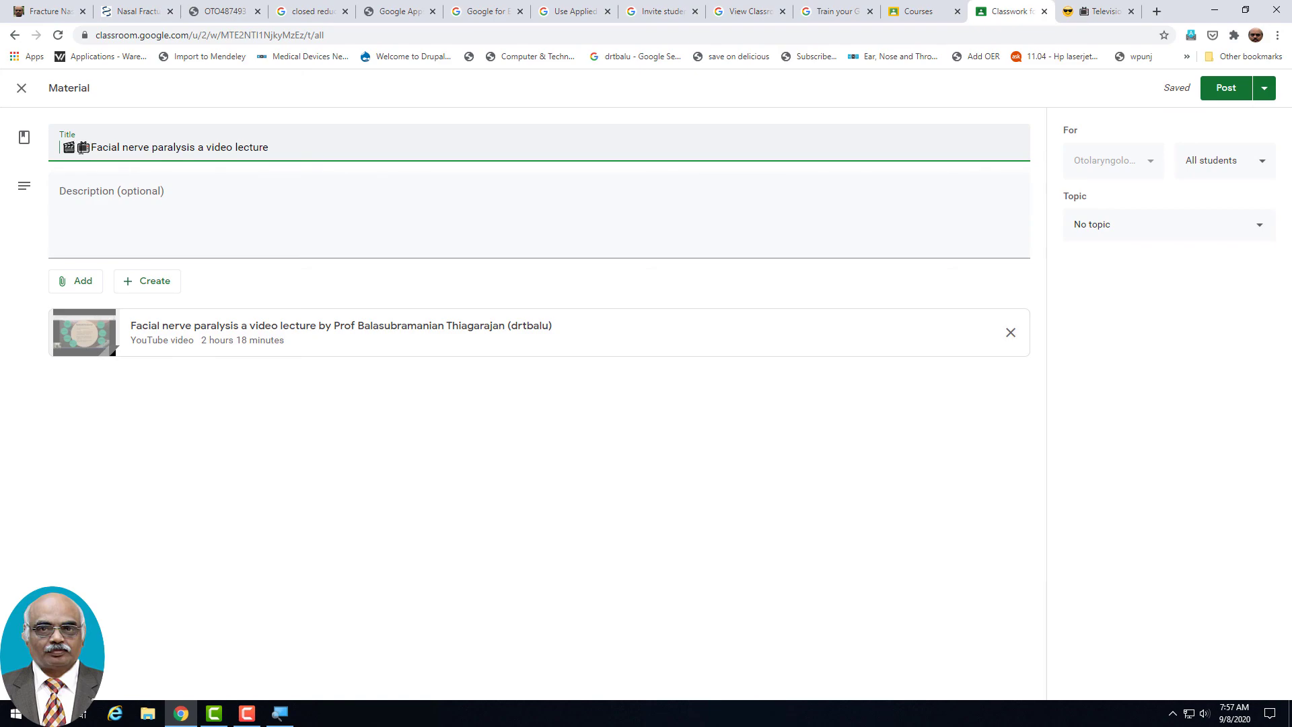
key(BackSpace)
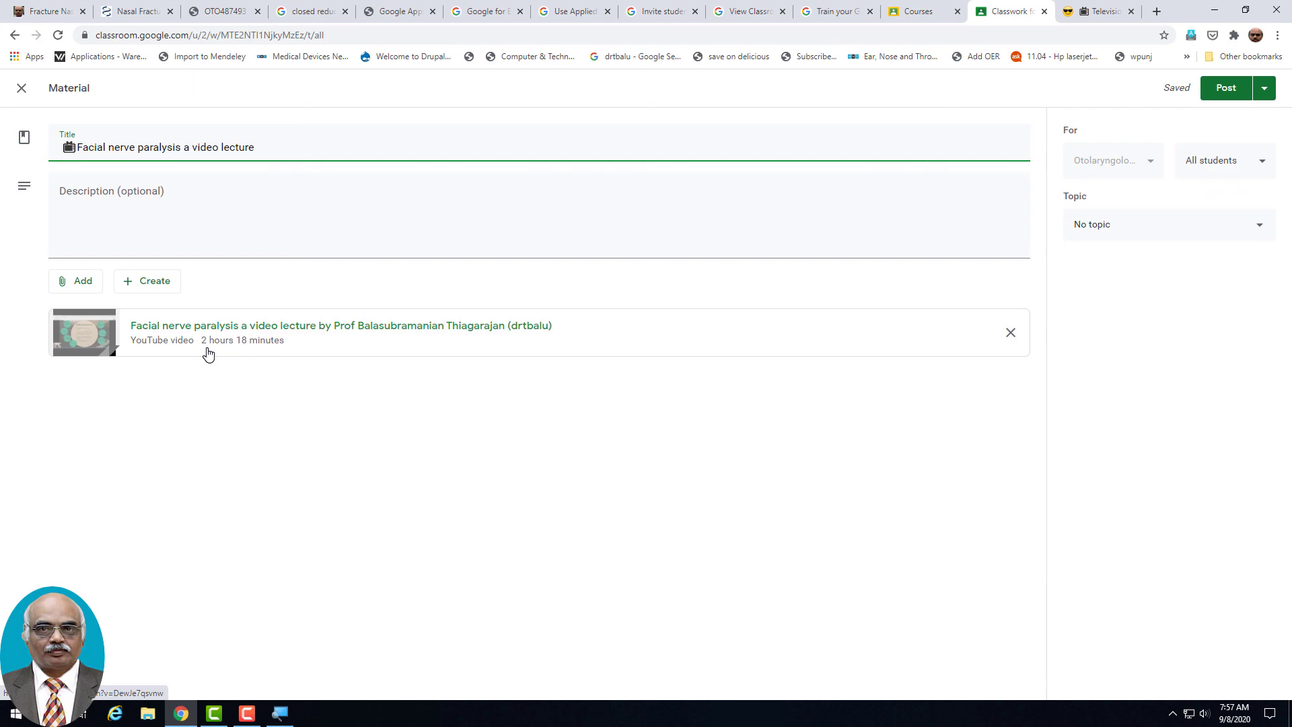
Assign the facial nerve paralysis material to the Otology topic and post it to the class.
click(1261, 229)
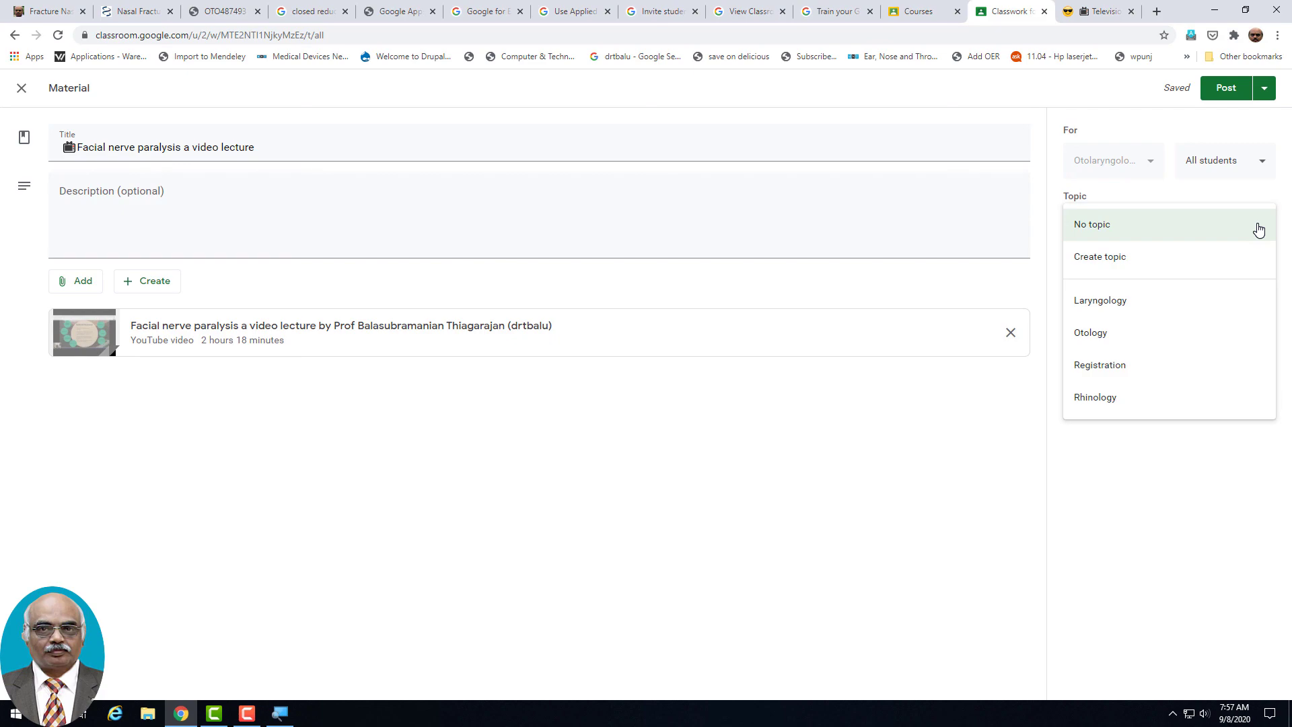
click(1135, 344)
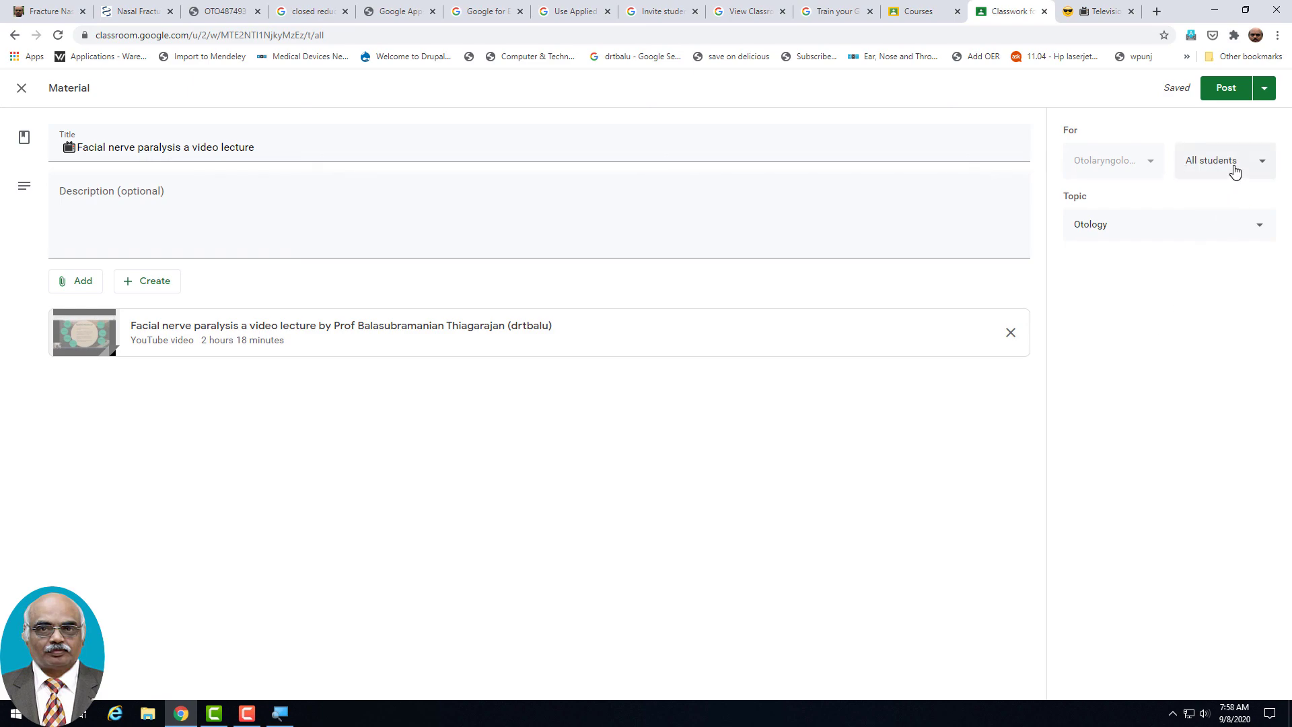
click(1260, 89)
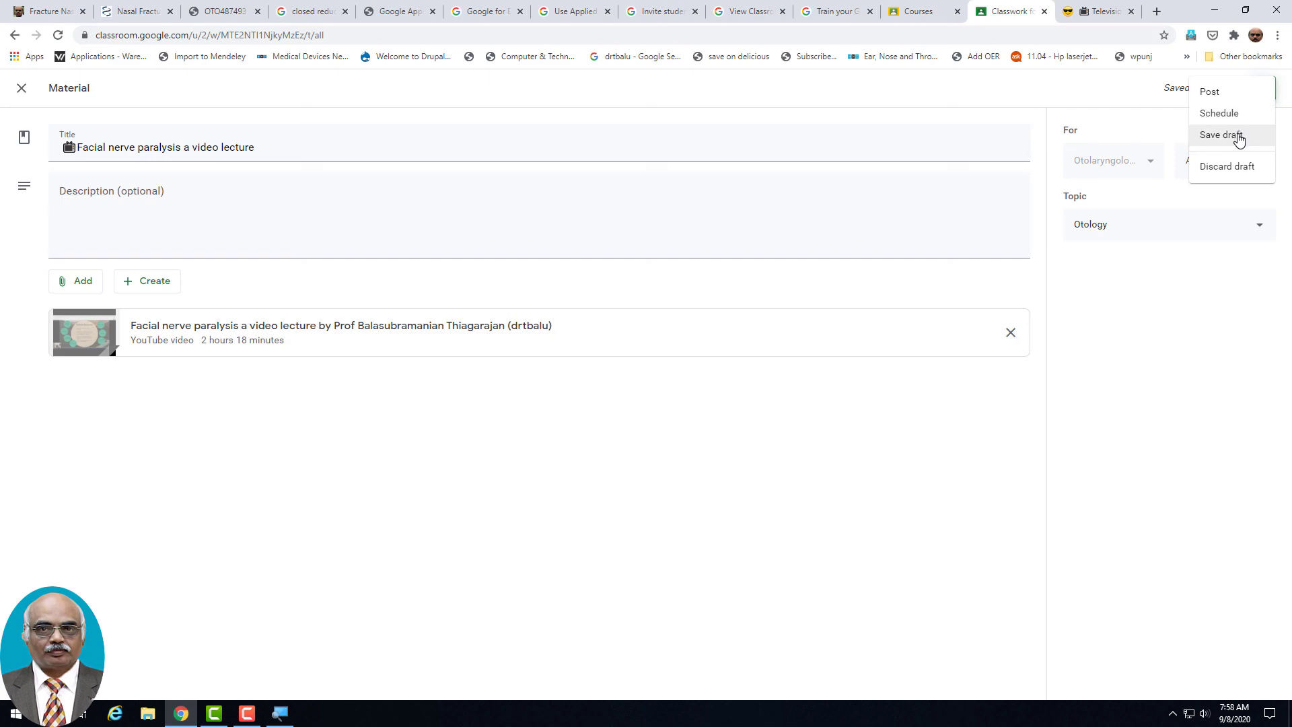
click(1221, 94)
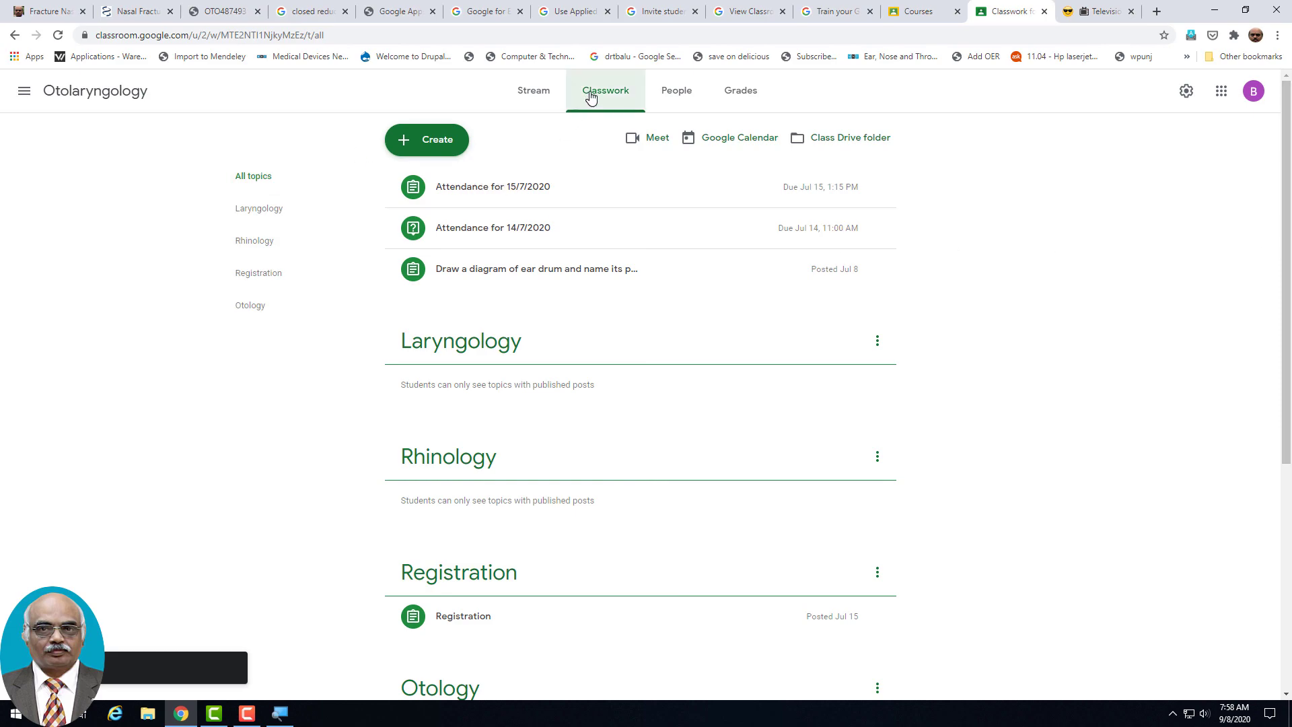
View the posted facial nerve paralysis material under Otology, preview its attached YouTube video and close the preview.
drag(1284, 290, 1285, 516)
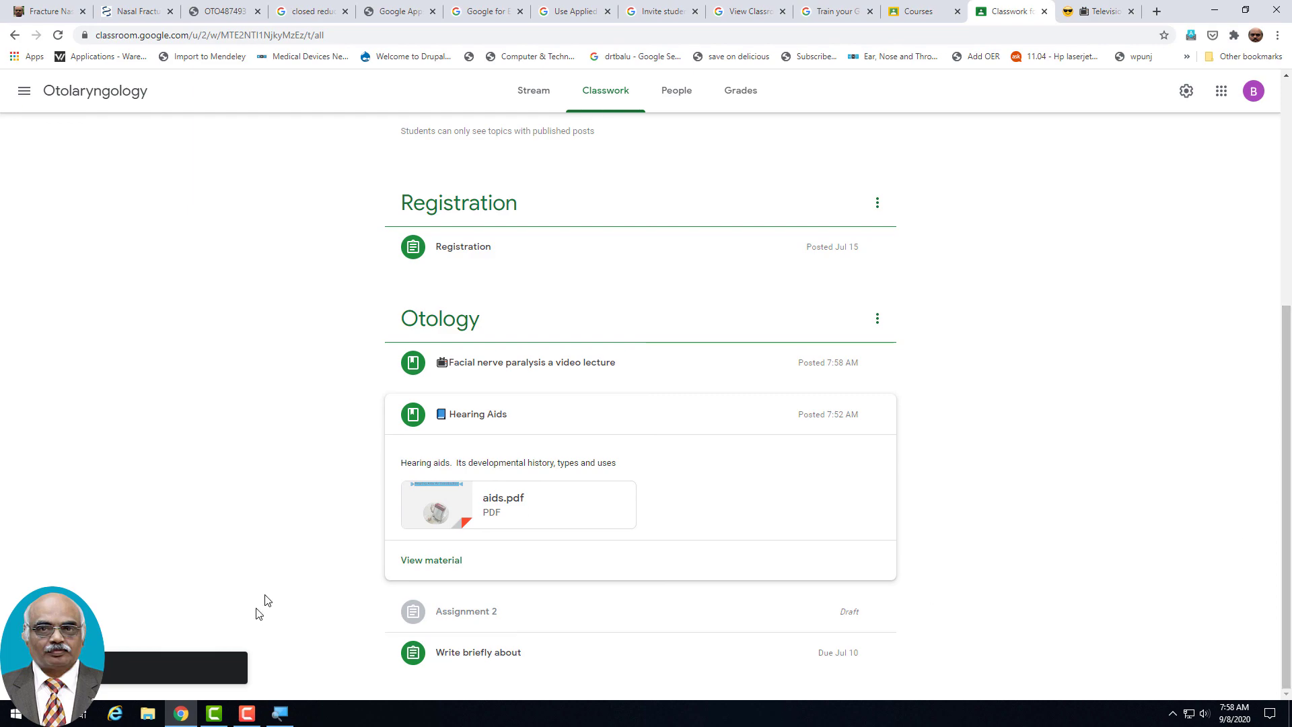
click(465, 367)
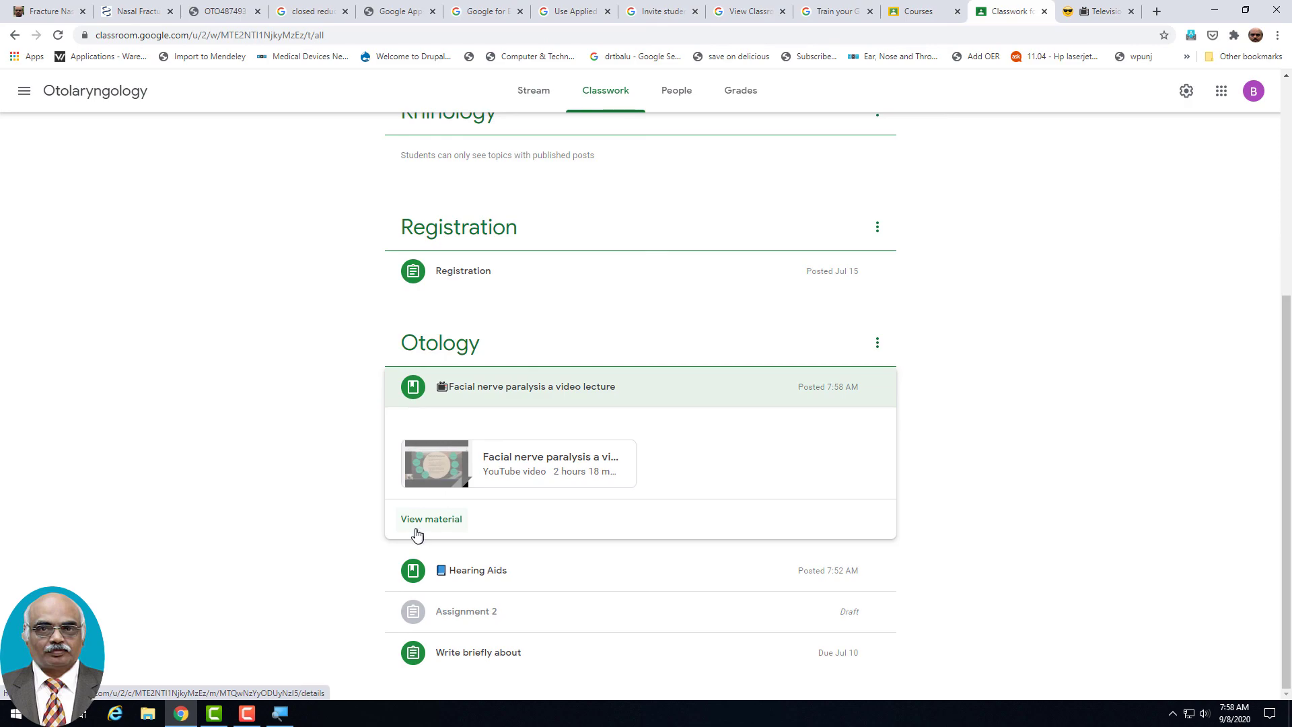
click(418, 534)
click(464, 215)
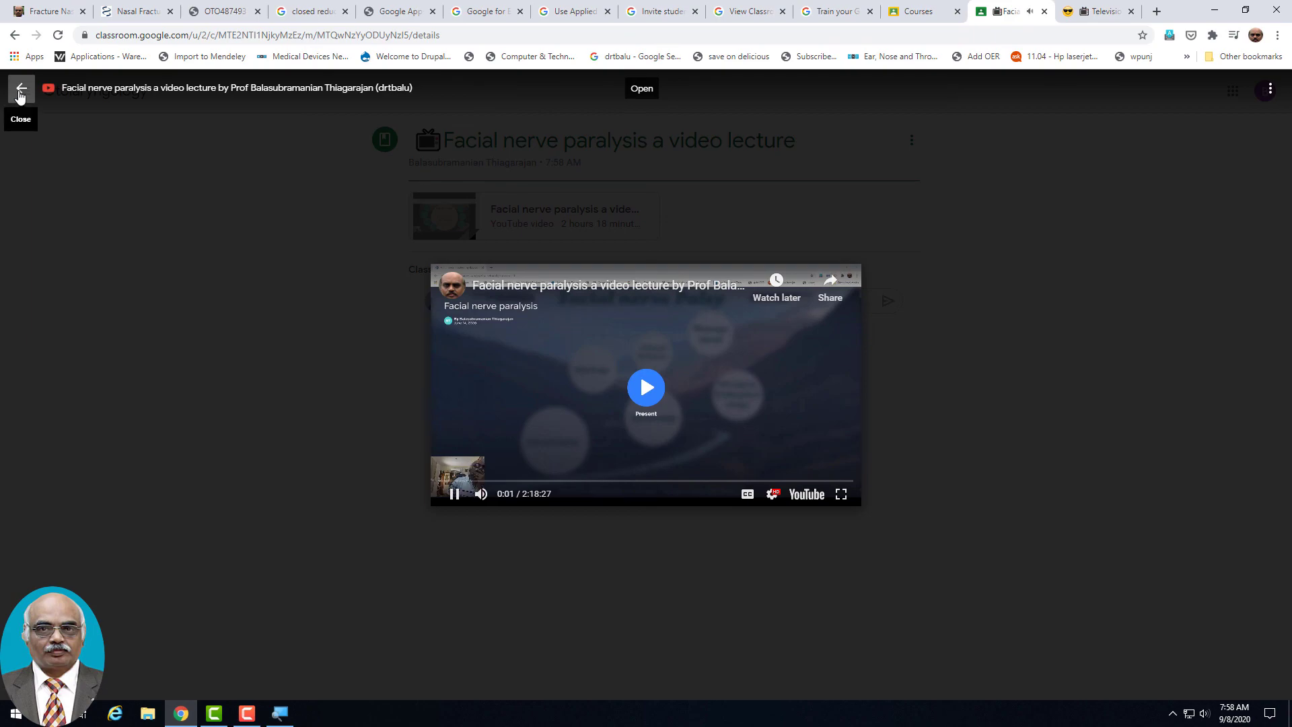
click(19, 95)
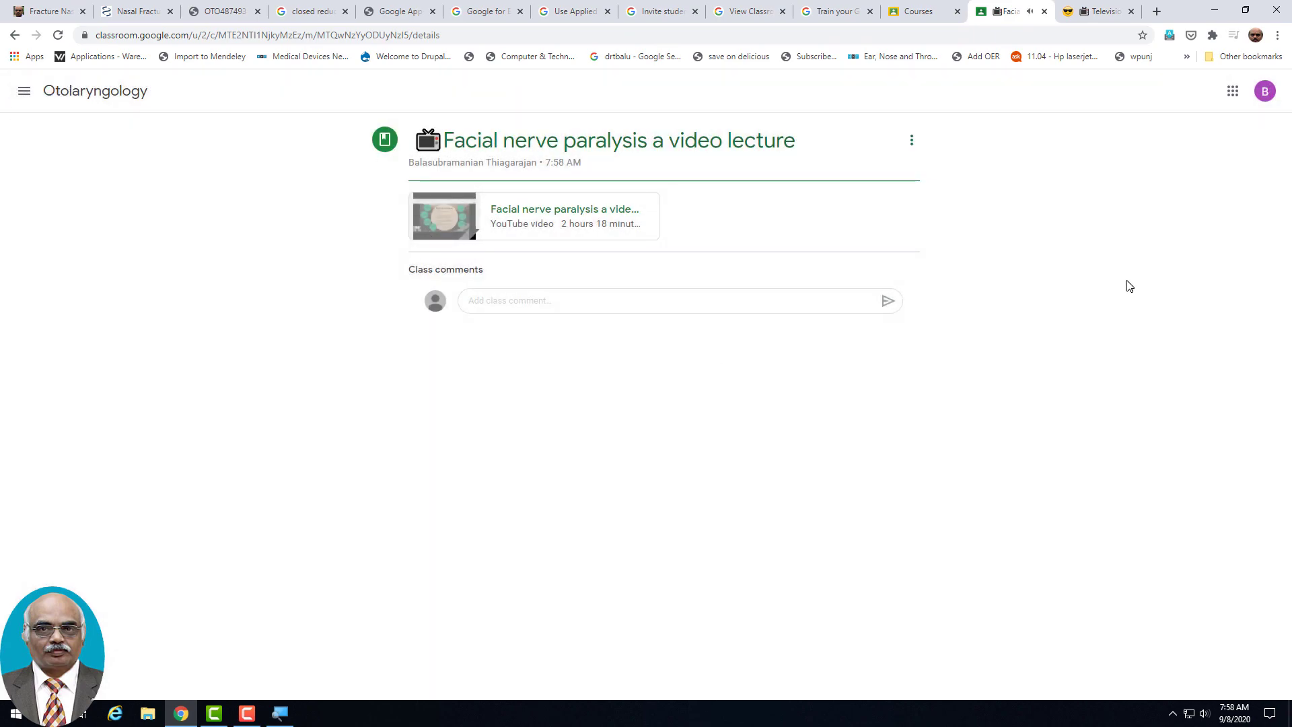